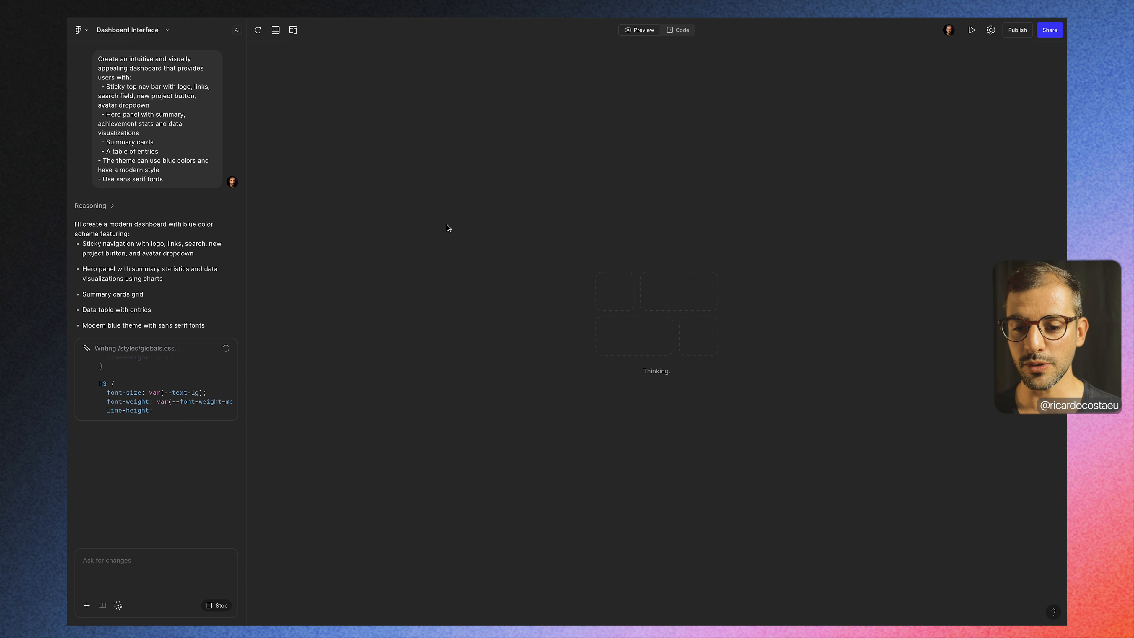
Step: Inspect the dashboard's source code during generation, return to the preview, and dismiss the feedback notice
left_click(686, 35)
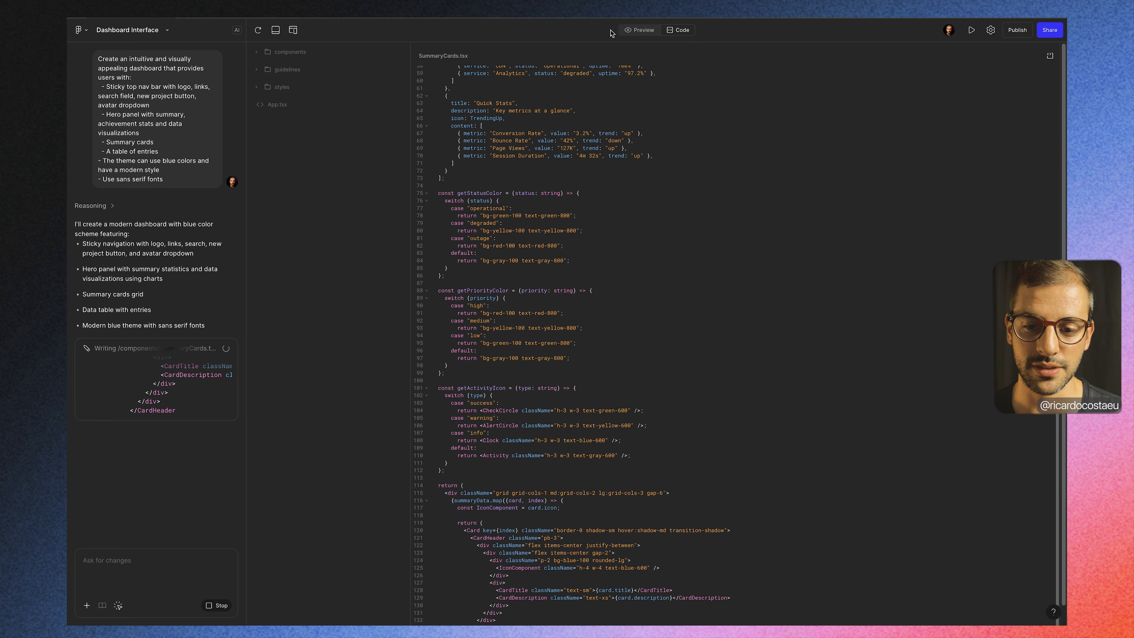
left_click(641, 34)
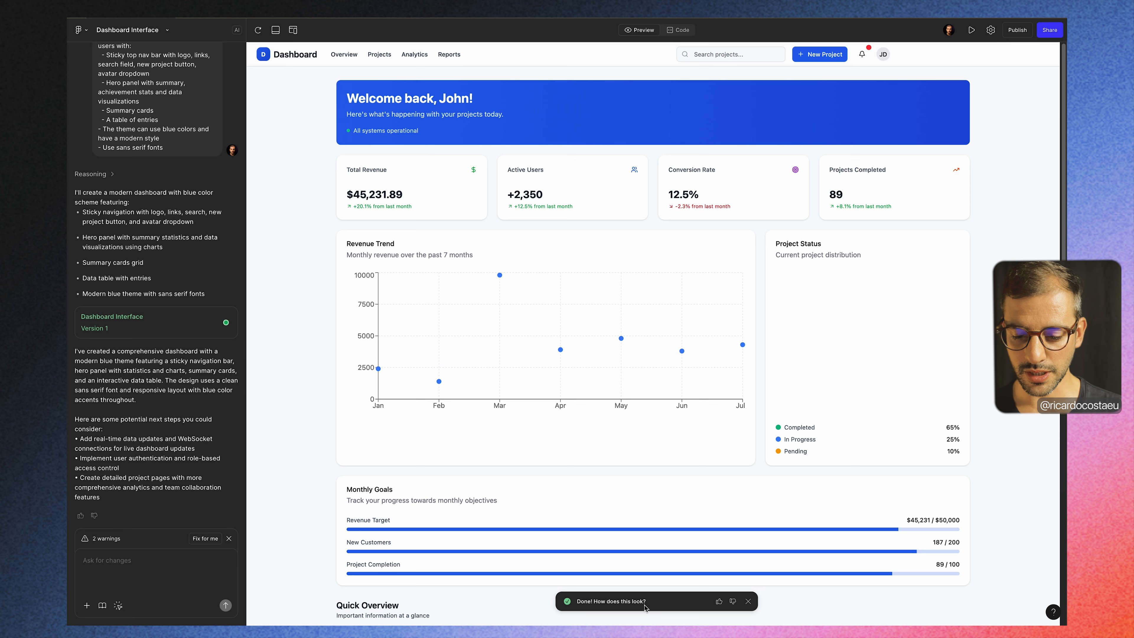
left_click(749, 601)
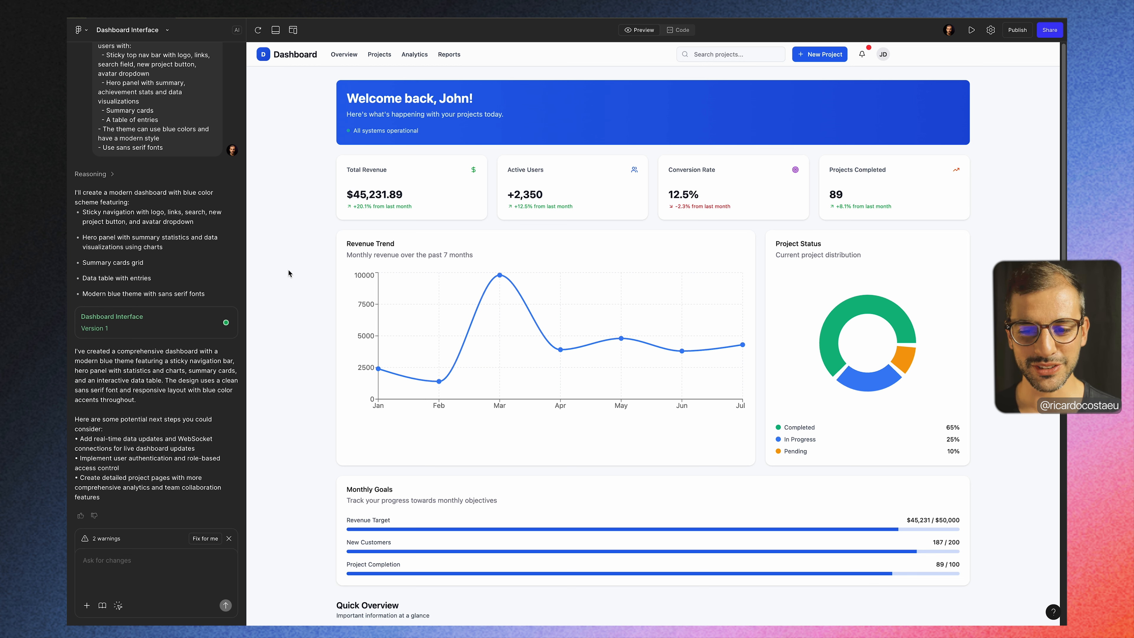
Step: Look over the generated dashboard from the hero panel to the Project Entries table and try the Analytics navigation link
scroll(288, 270, "down", 10)
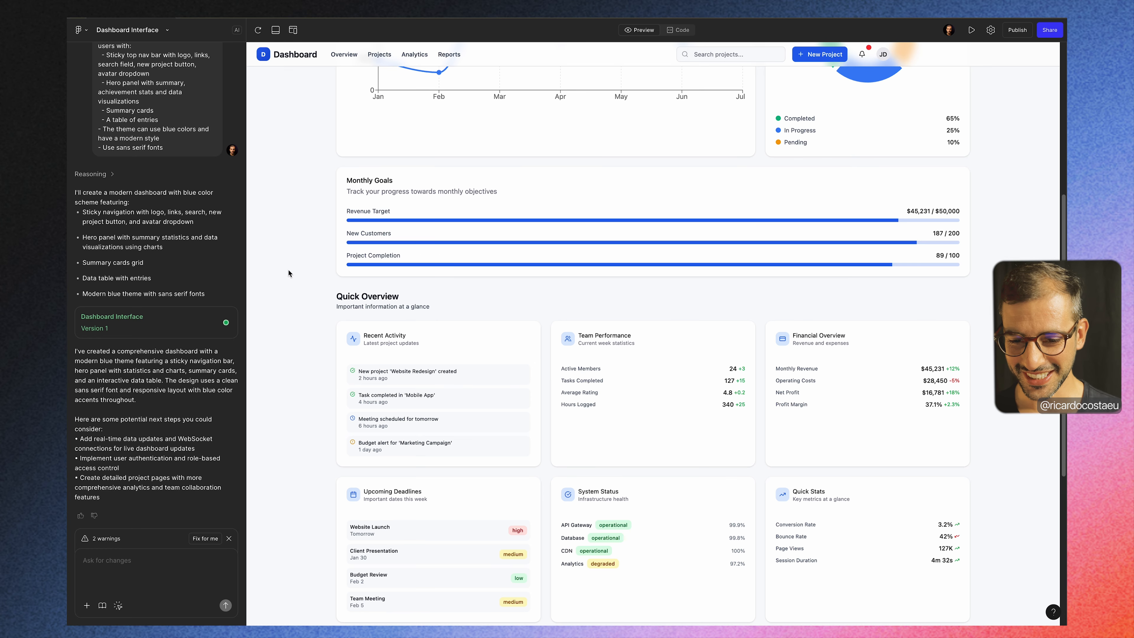
scroll(288, 269, "down", 5)
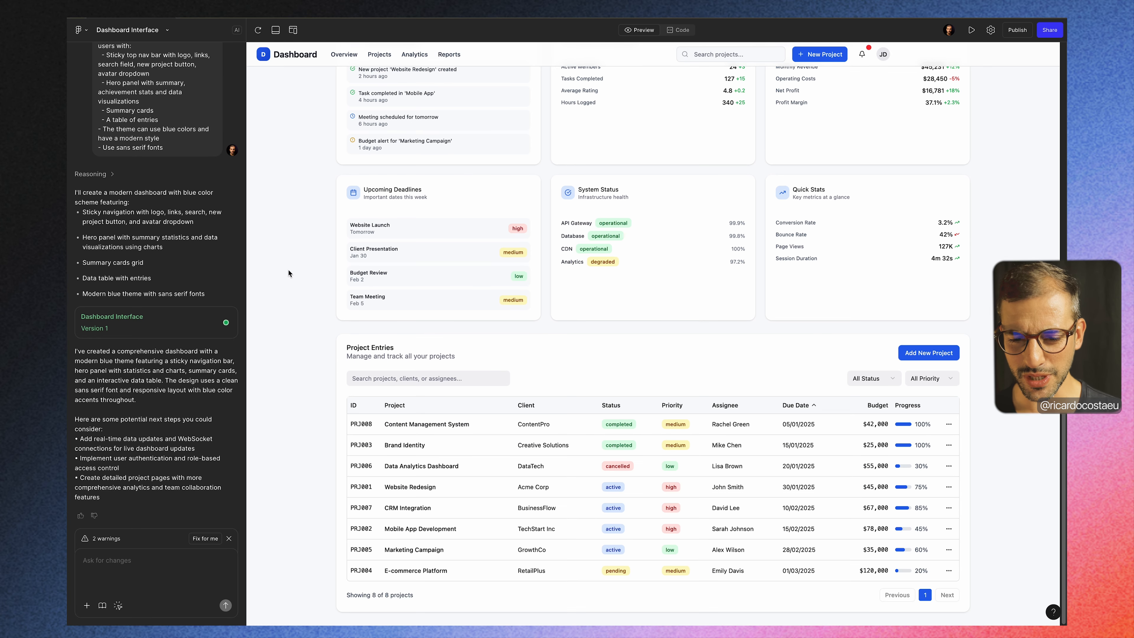
scroll(288, 269, "up", 14)
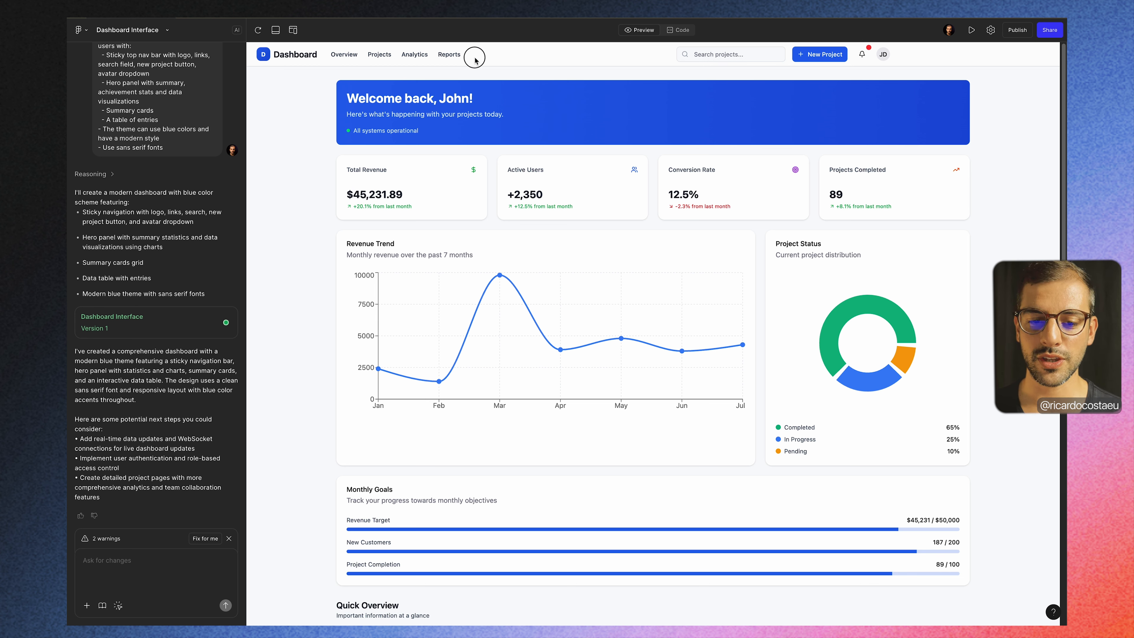
left_click(428, 61)
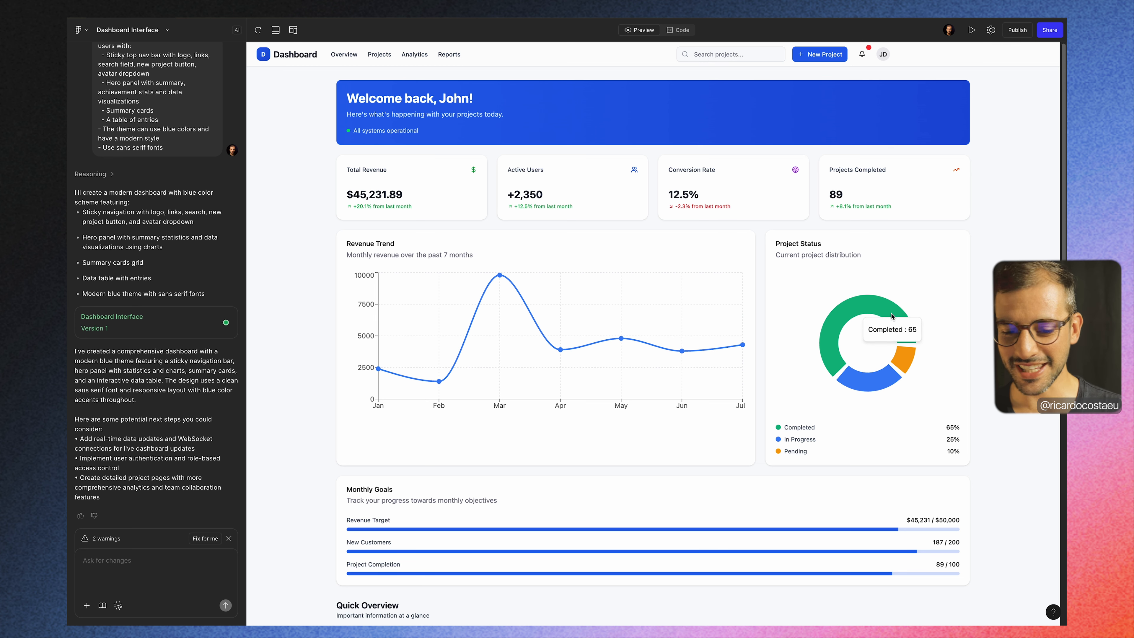
Step: Examine the dashboard's charts, Monthly Goals, Quick Overview cards and Project Entries table section by section
scroll(474, 393, "down", 6)
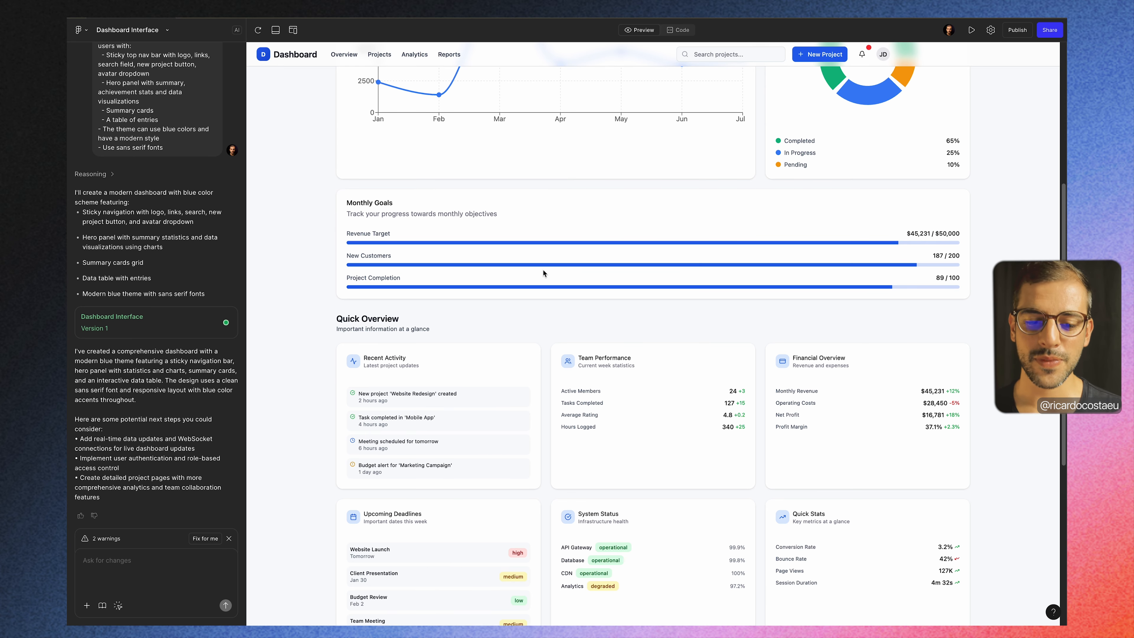
scroll(543, 272, "down", 3)
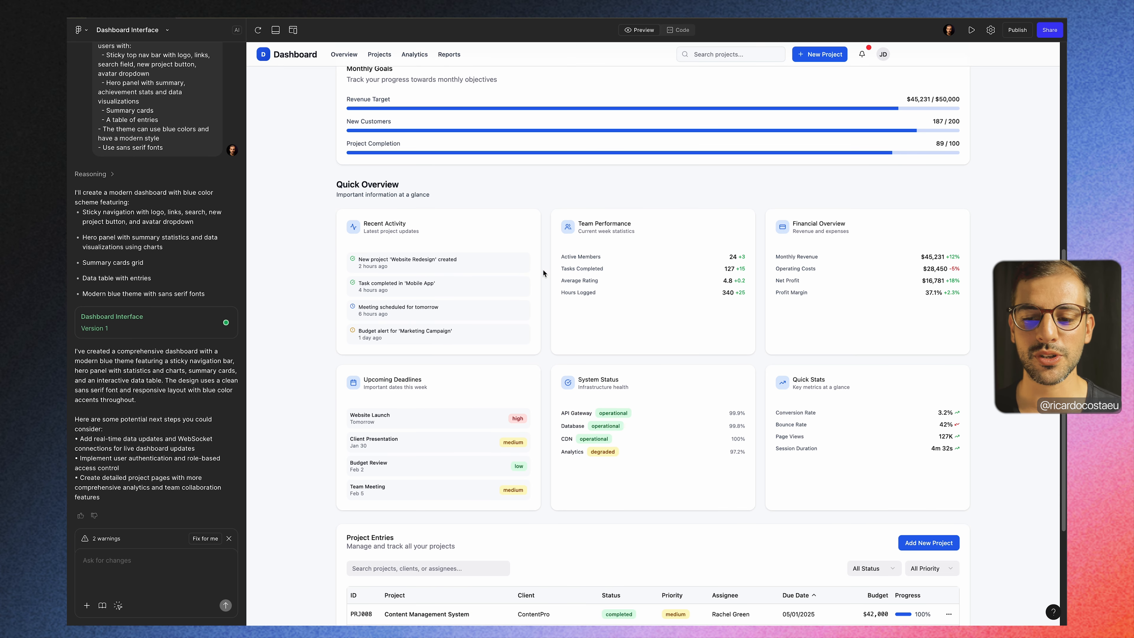
scroll(543, 273, "up", 7)
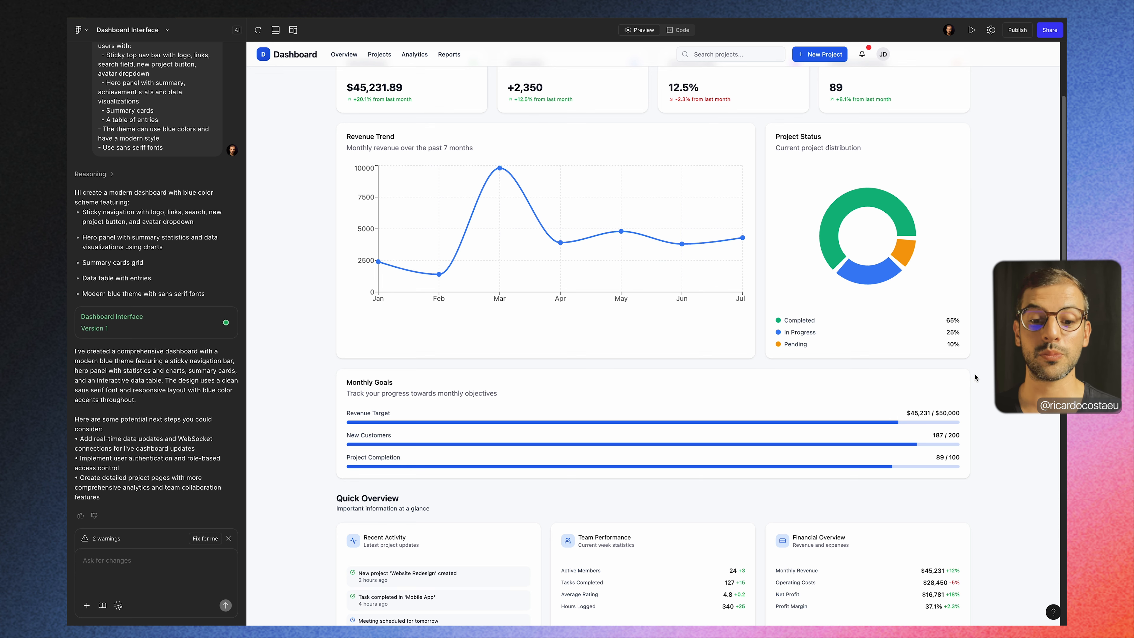
scroll(986, 450, "down", 1)
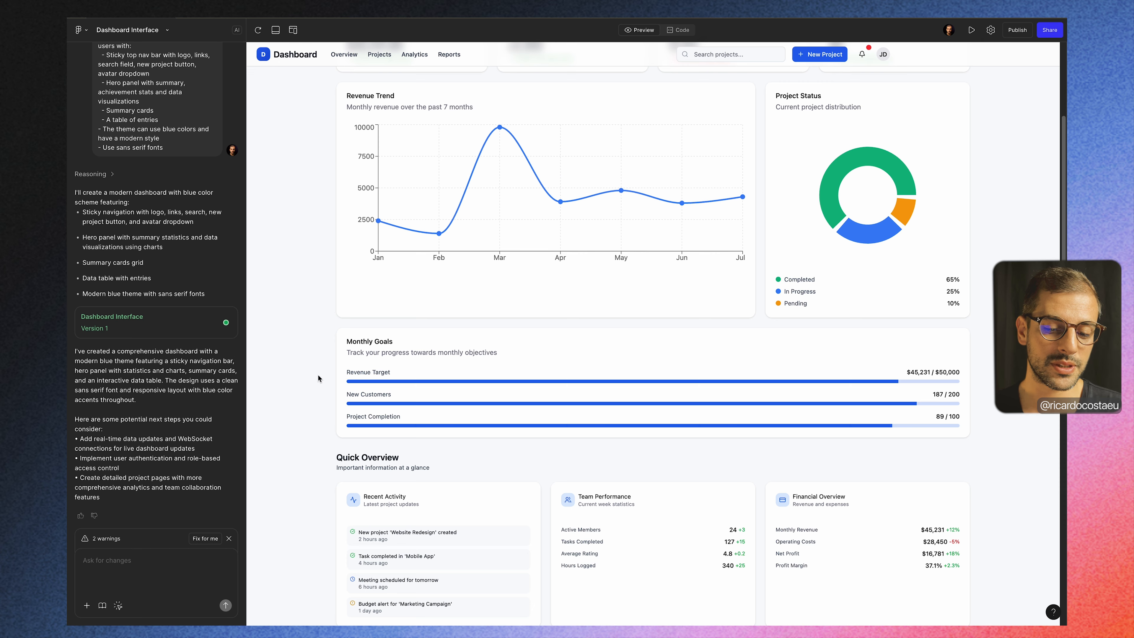
scroll(317, 379, "down", 3)
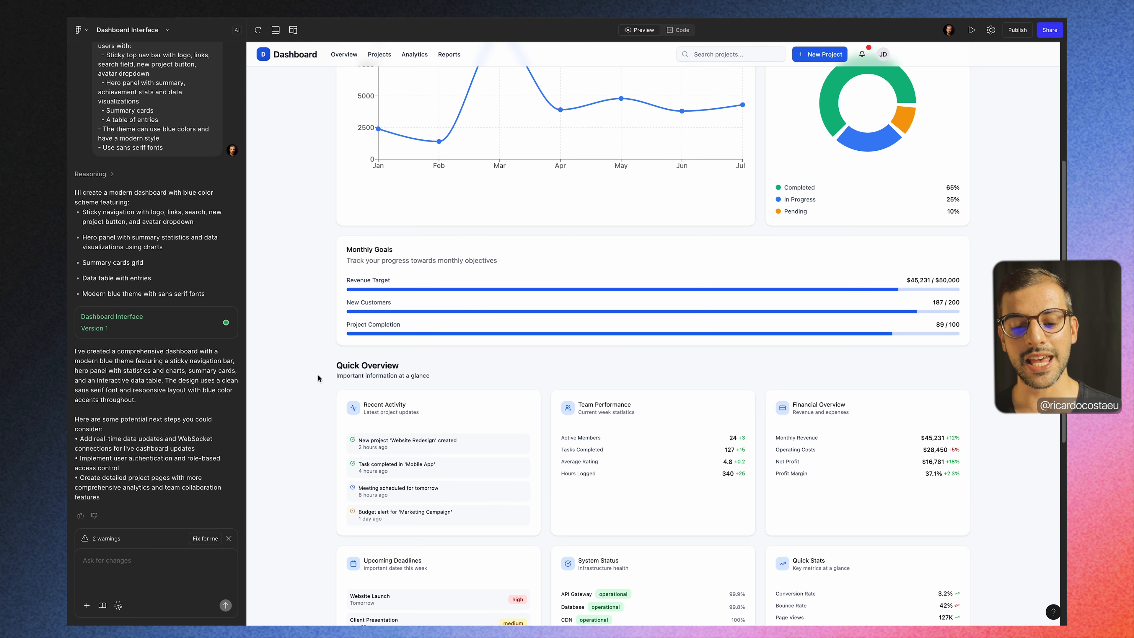
scroll(318, 378, "down", 3)
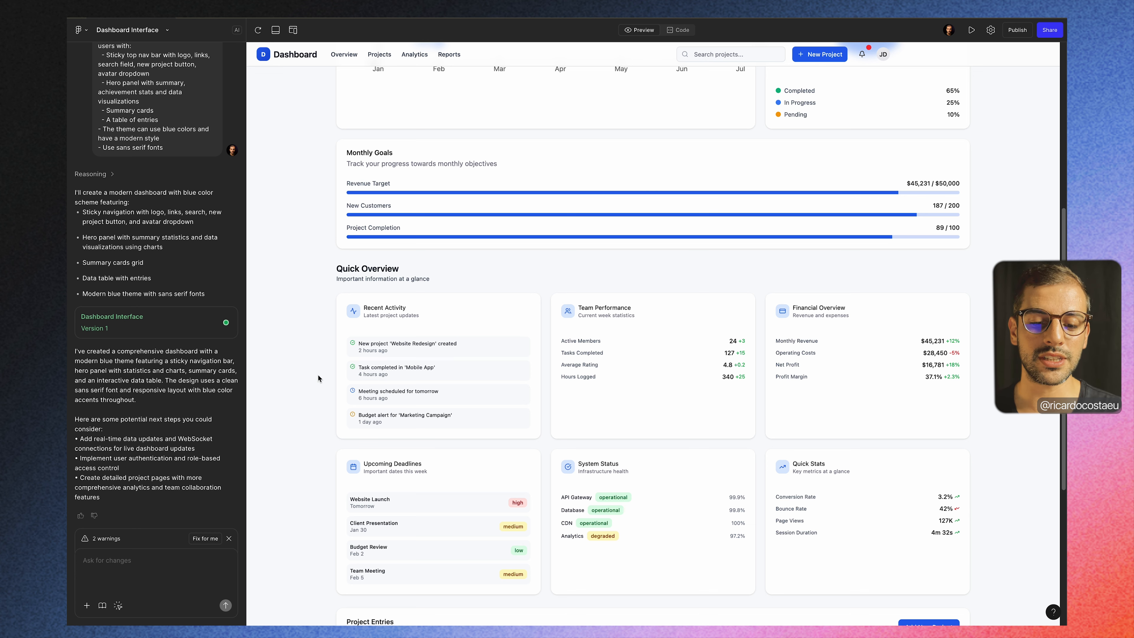
scroll(317, 376, "down", 2)
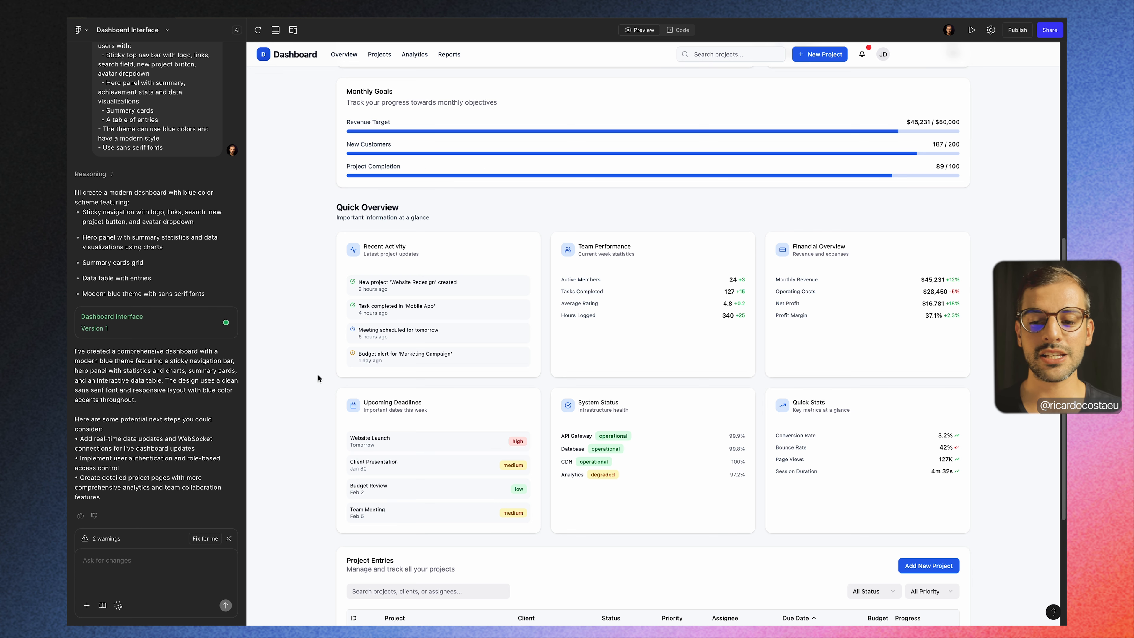
scroll(318, 375, "down", 2)
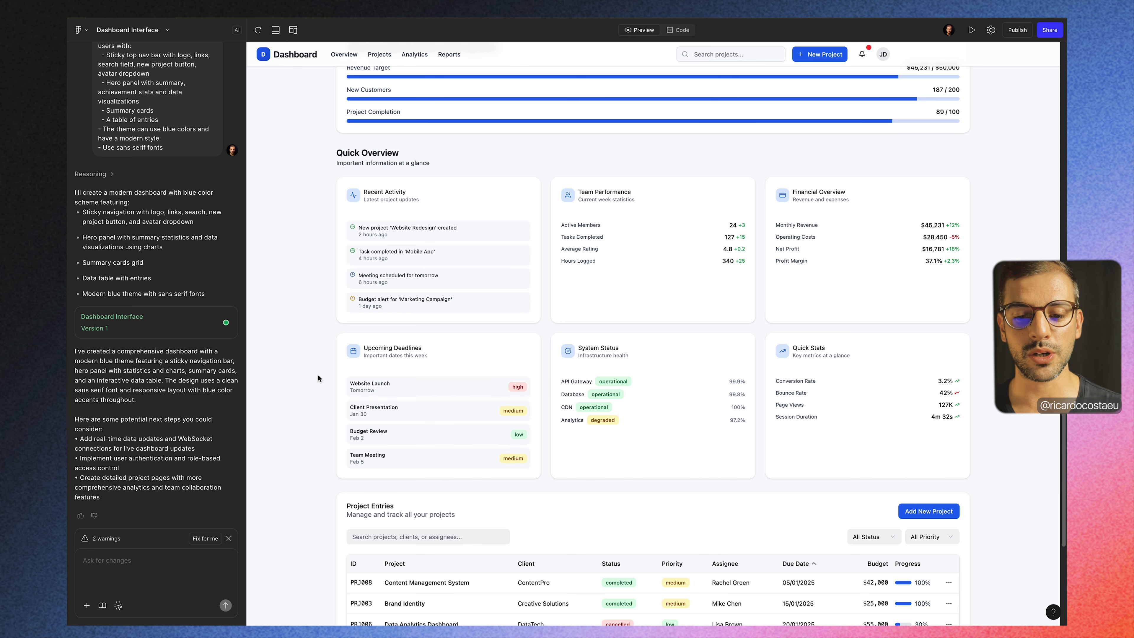
scroll(318, 376, "down", 3)
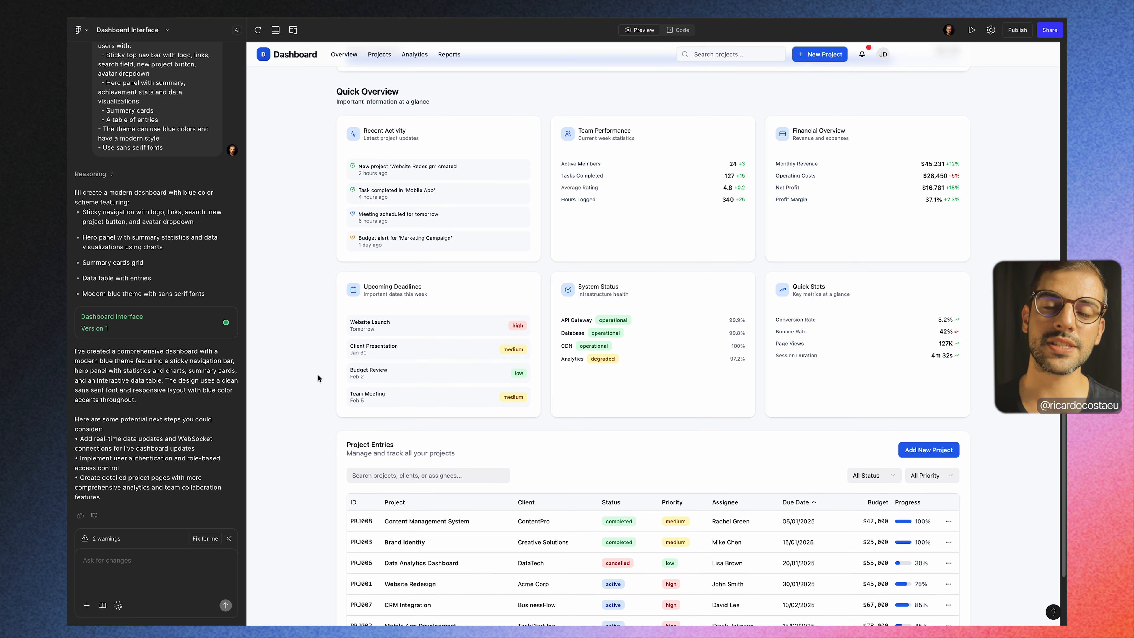
scroll(318, 376, "down", 1)
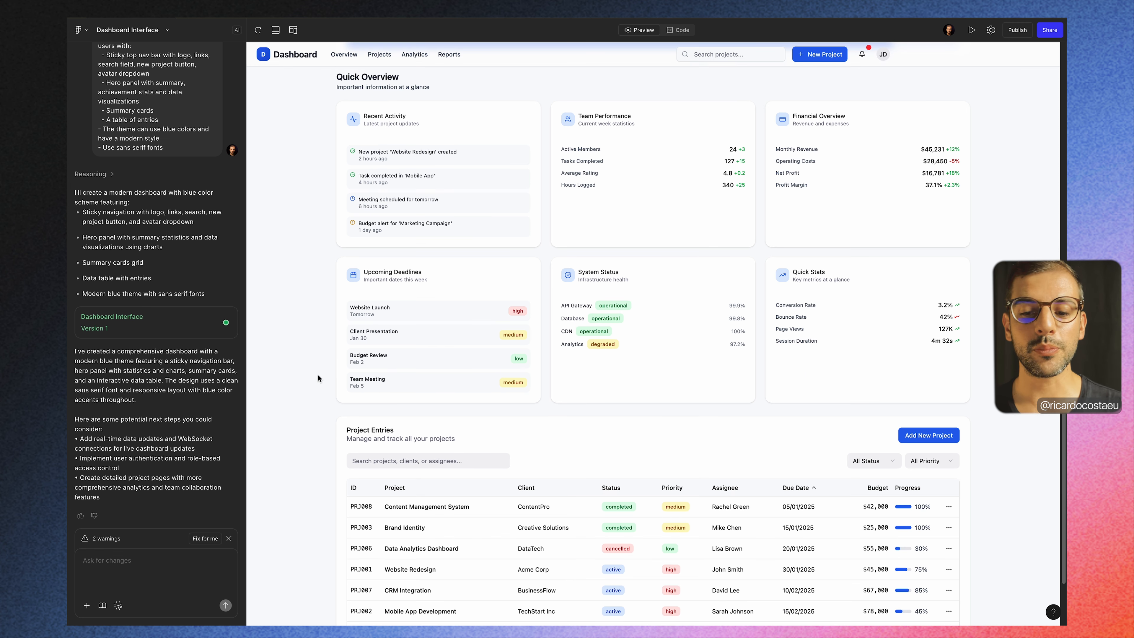
scroll(318, 375, "up", 1)
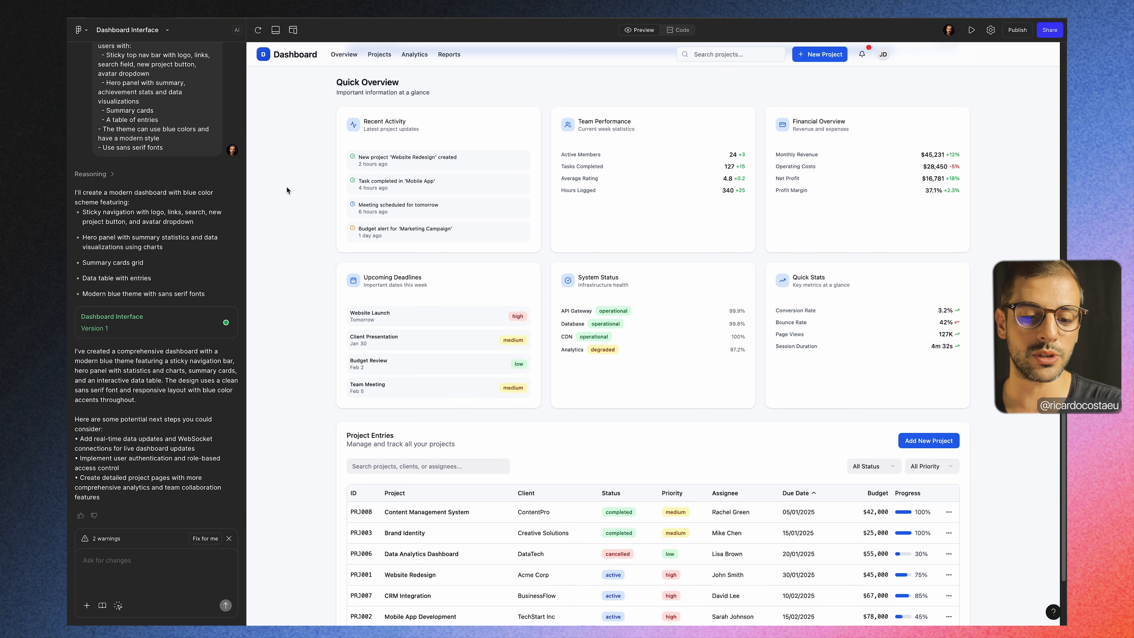
scroll(286, 186, "down", 1)
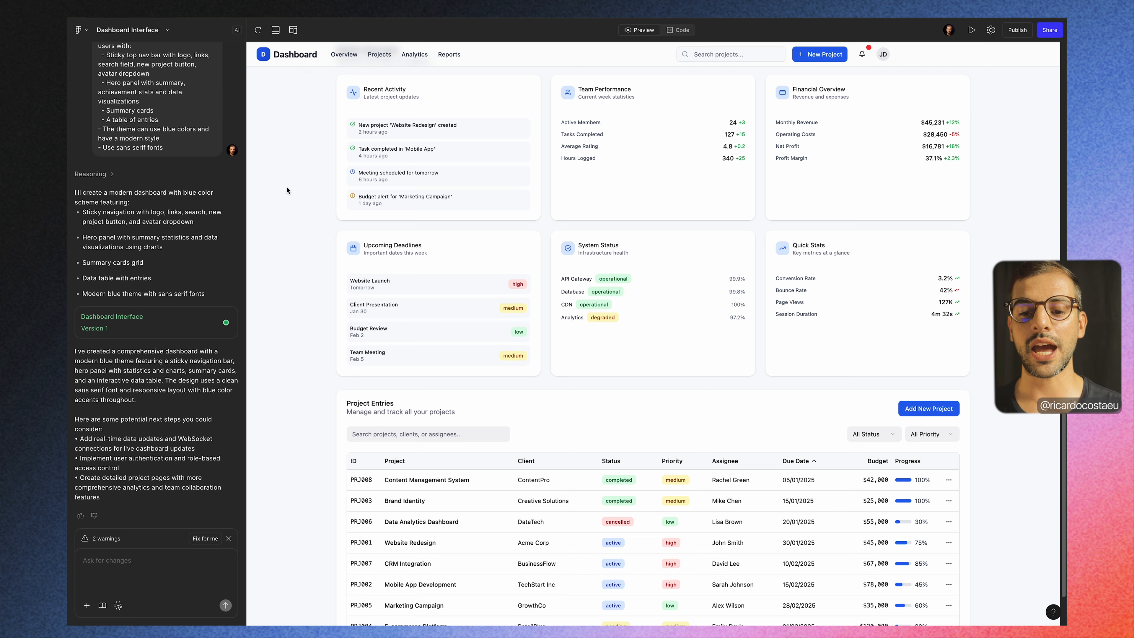
scroll(286, 186, "down", 1)
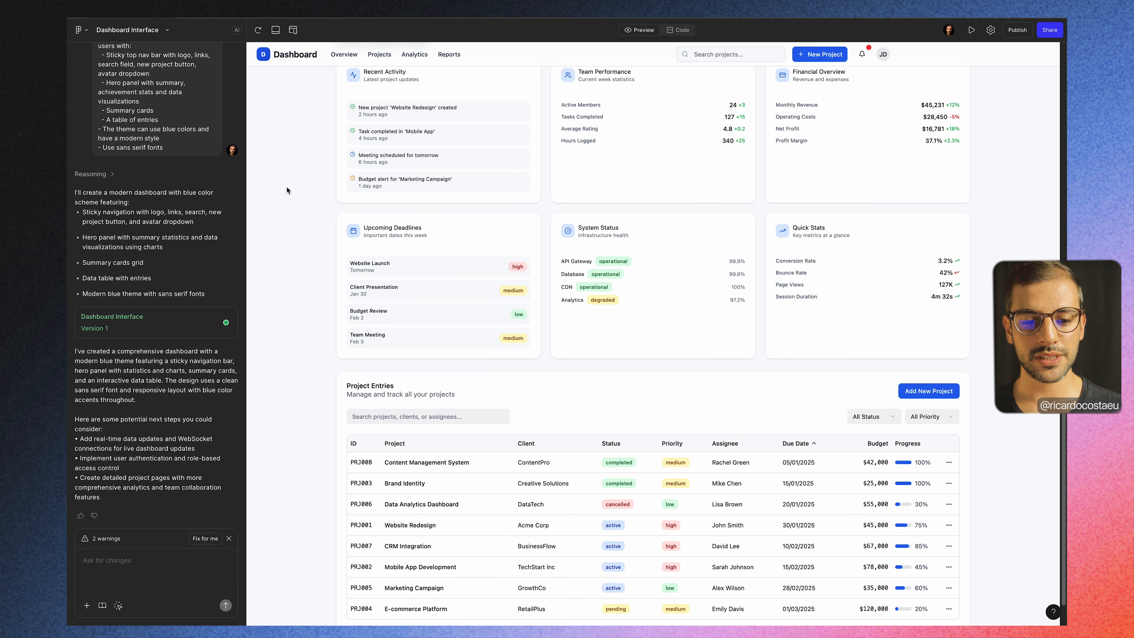
scroll(286, 190, "down", 1)
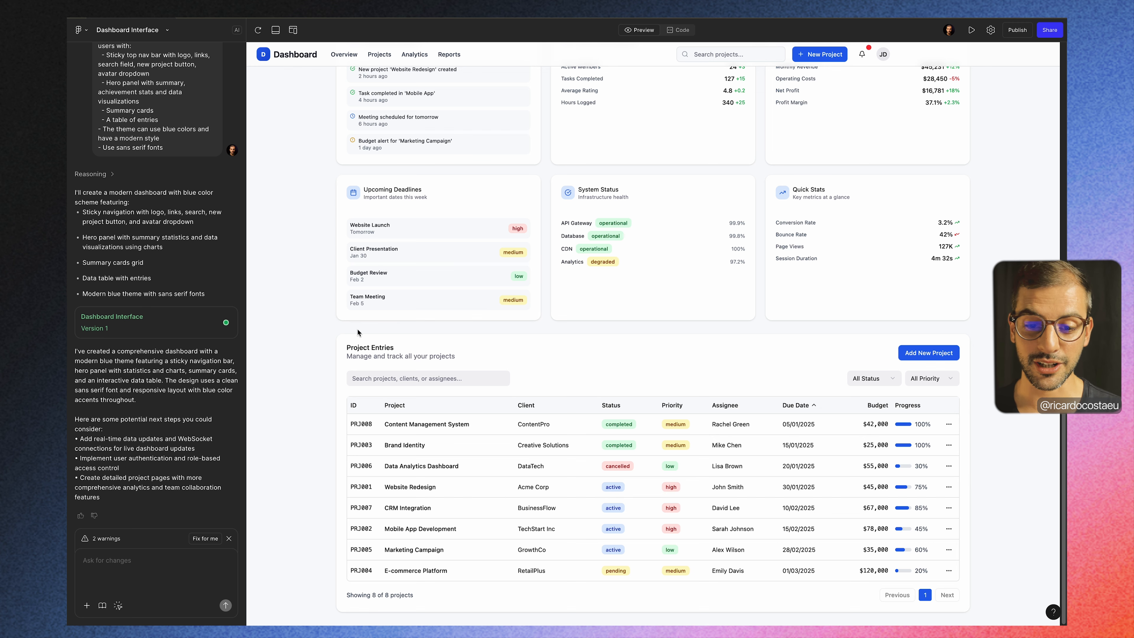
Step: Test the Project Entries status filter with Active, Completed and Pending, and reset it to All Status
scroll(707, 302, "up", 5)
scroll(706, 302, "down", 4)
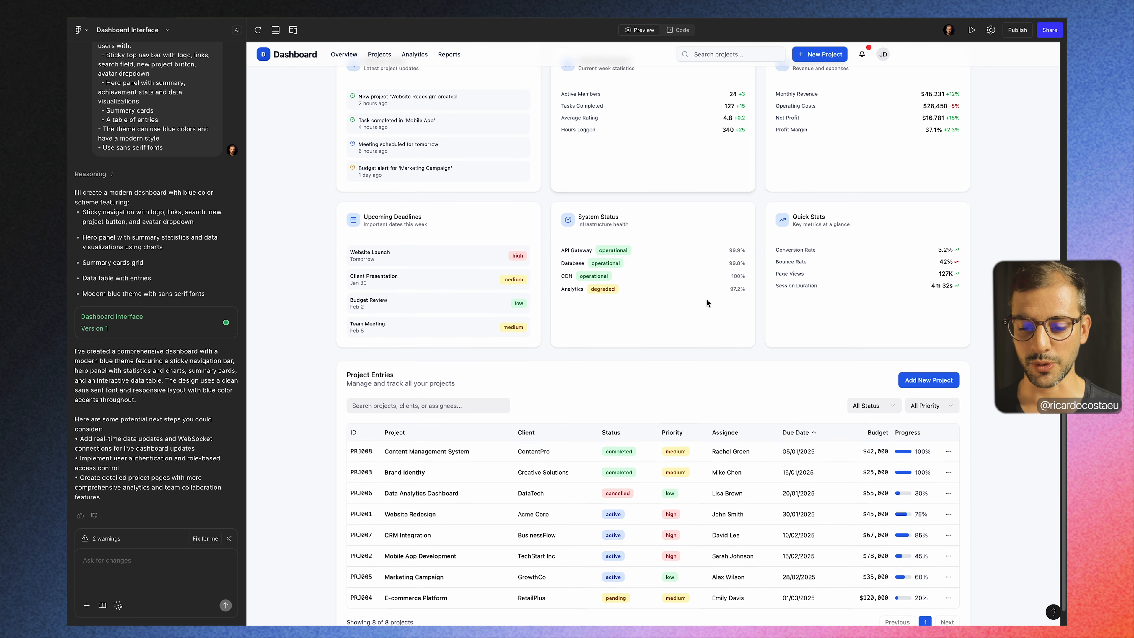
left_click(884, 398)
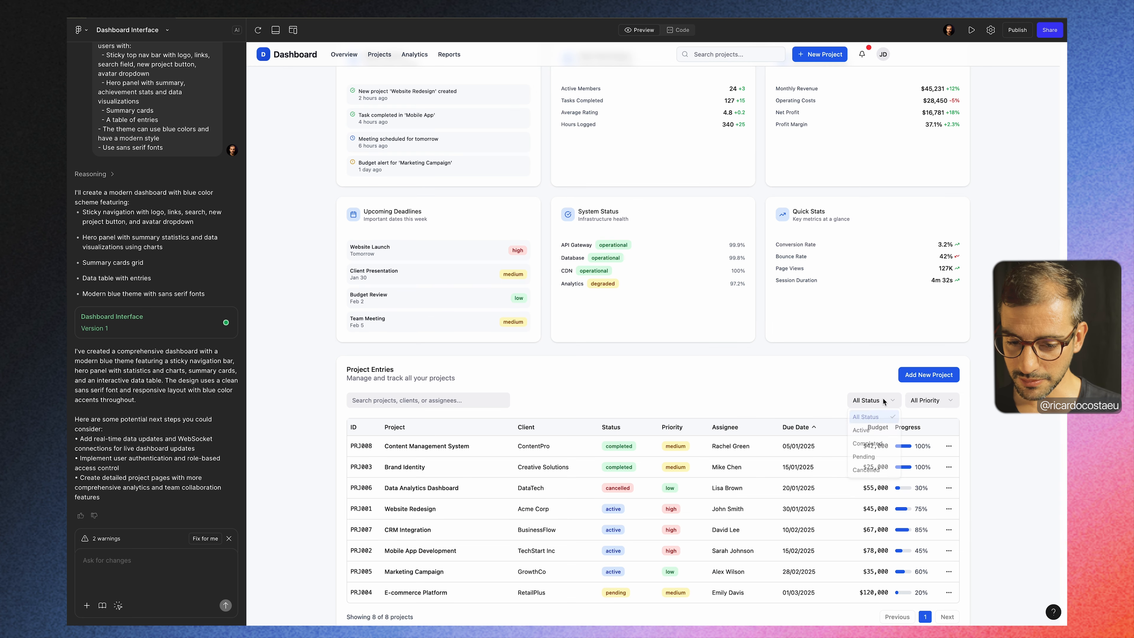
left_click(871, 434)
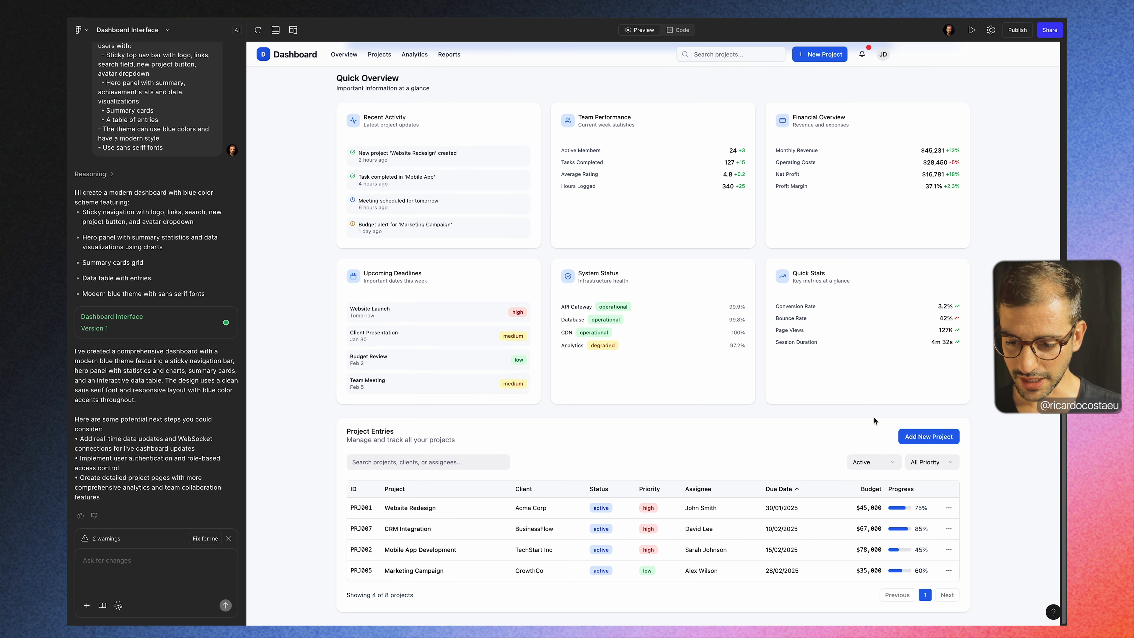
left_click(864, 463)
left_click(866, 509)
left_click(872, 505)
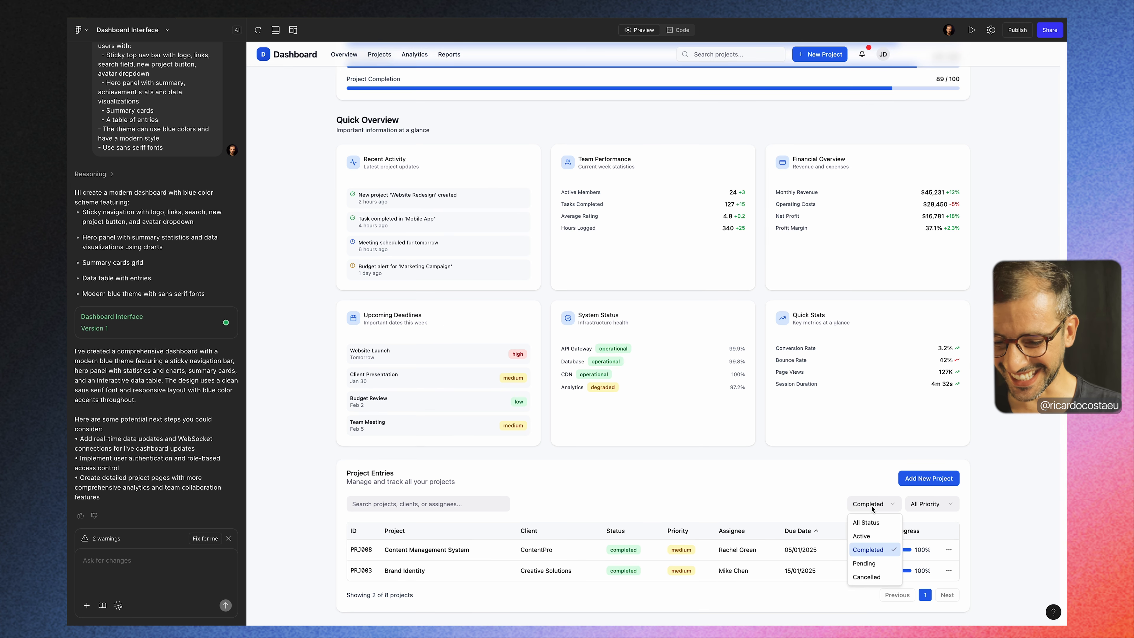
left_click(875, 563)
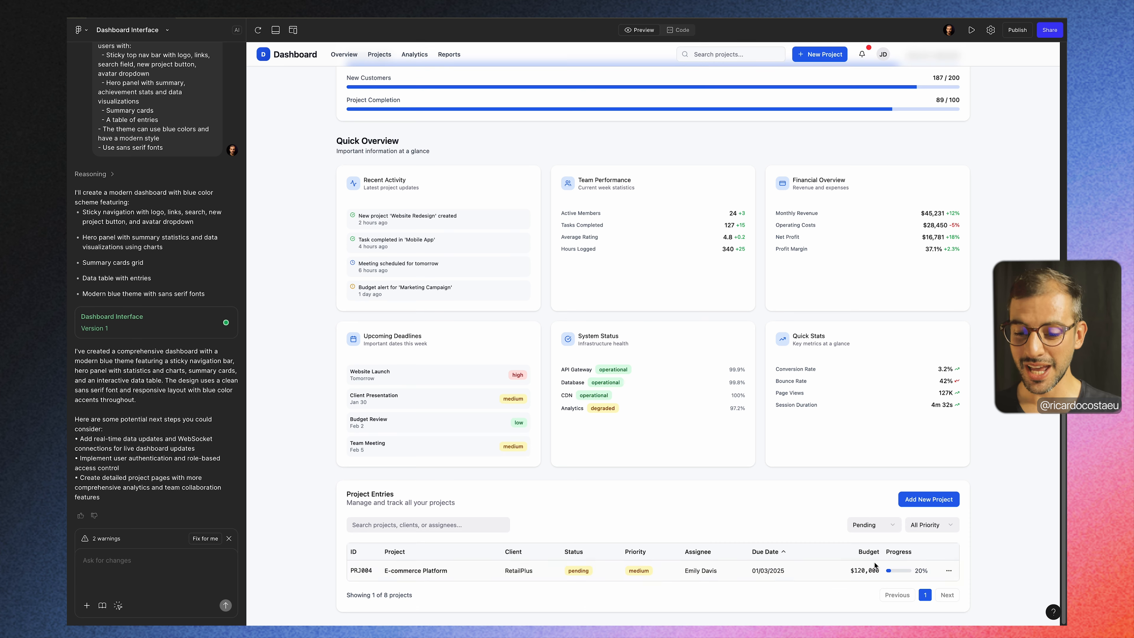
left_click(872, 530)
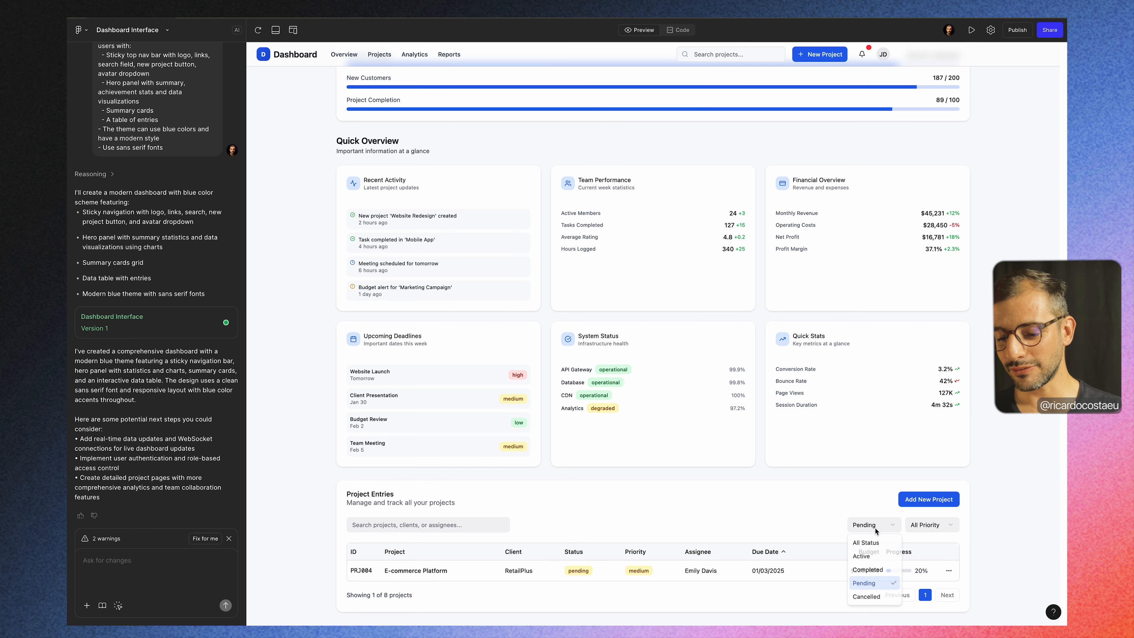
left_click(873, 543)
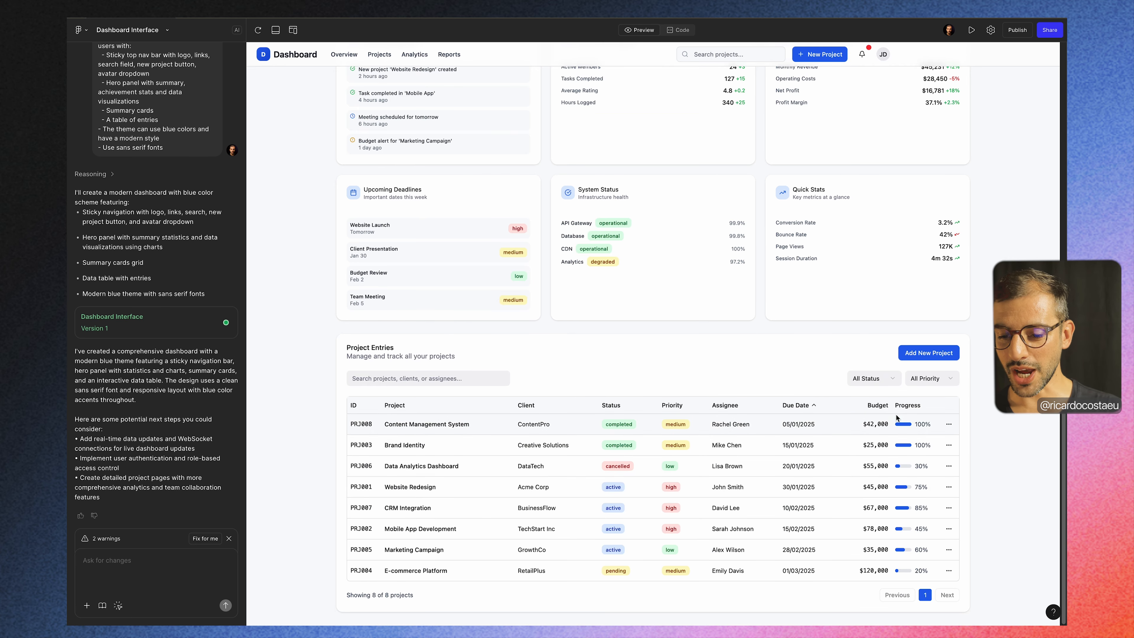
Step: Filter the Project Entries table by Completed status once more and restore All Status
left_click(887, 378)
left_click(877, 427)
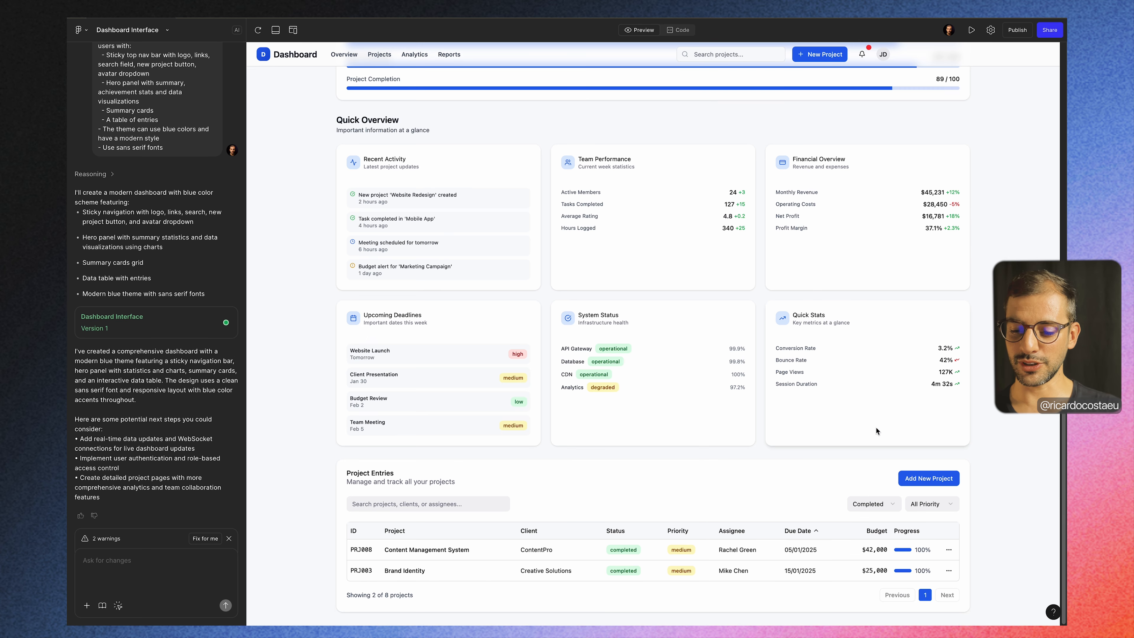
left_click(941, 500)
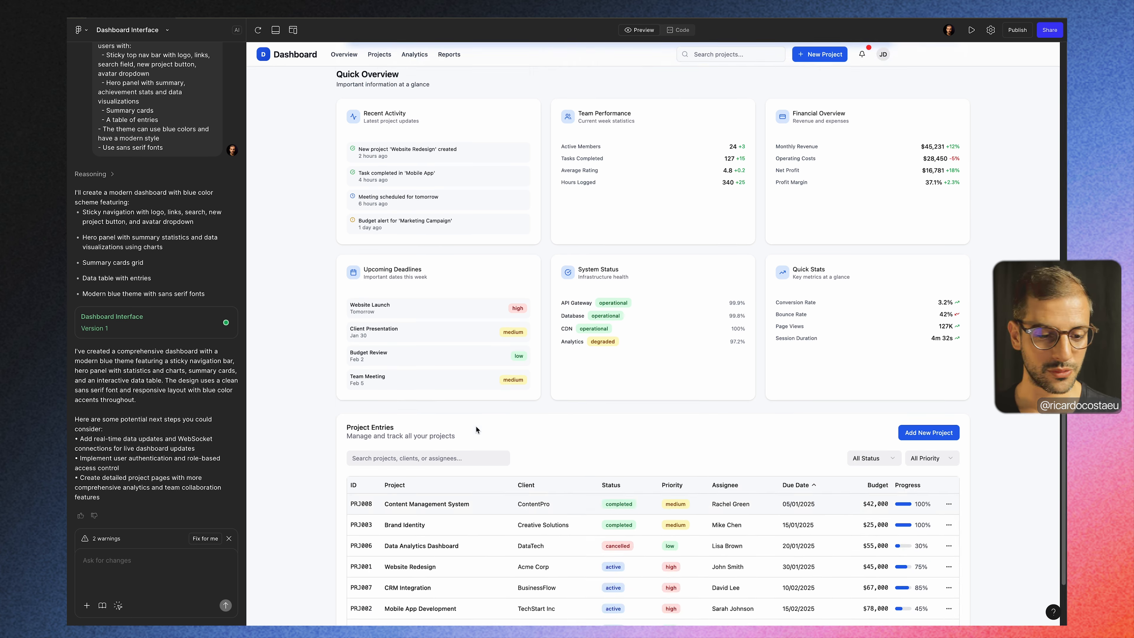
Step: Review the dashboard layout again from the hero panel to the project table and activate the prompt field for requesting changes
scroll(476, 426, "up", 5)
scroll(476, 427, "up", 3)
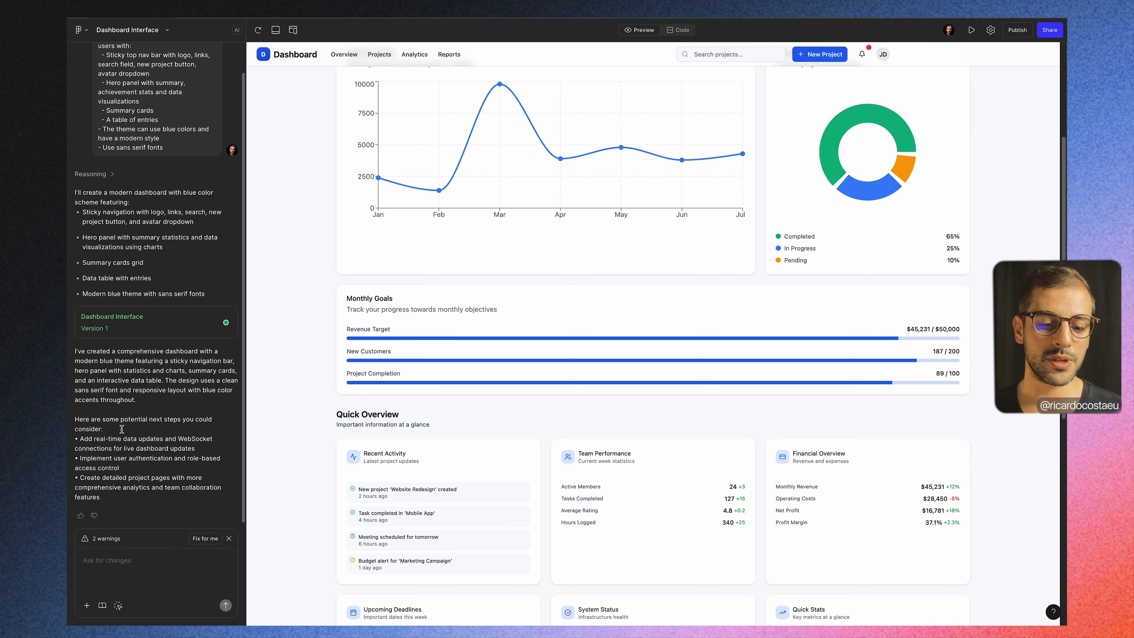
scroll(341, 412, "up", 4)
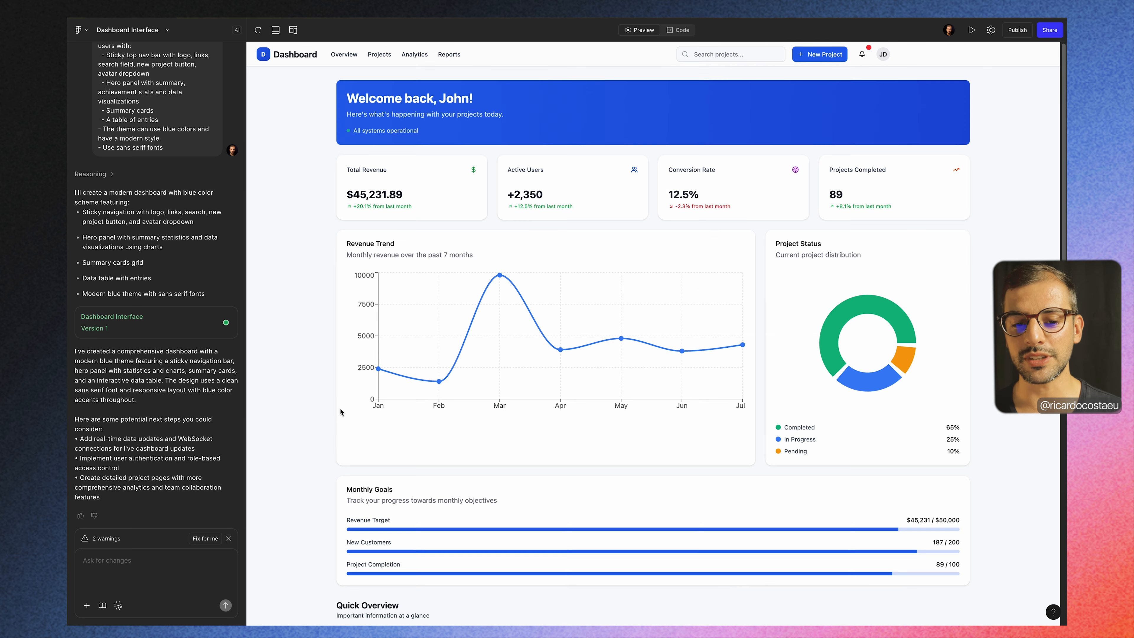
scroll(341, 412, "down", 10)
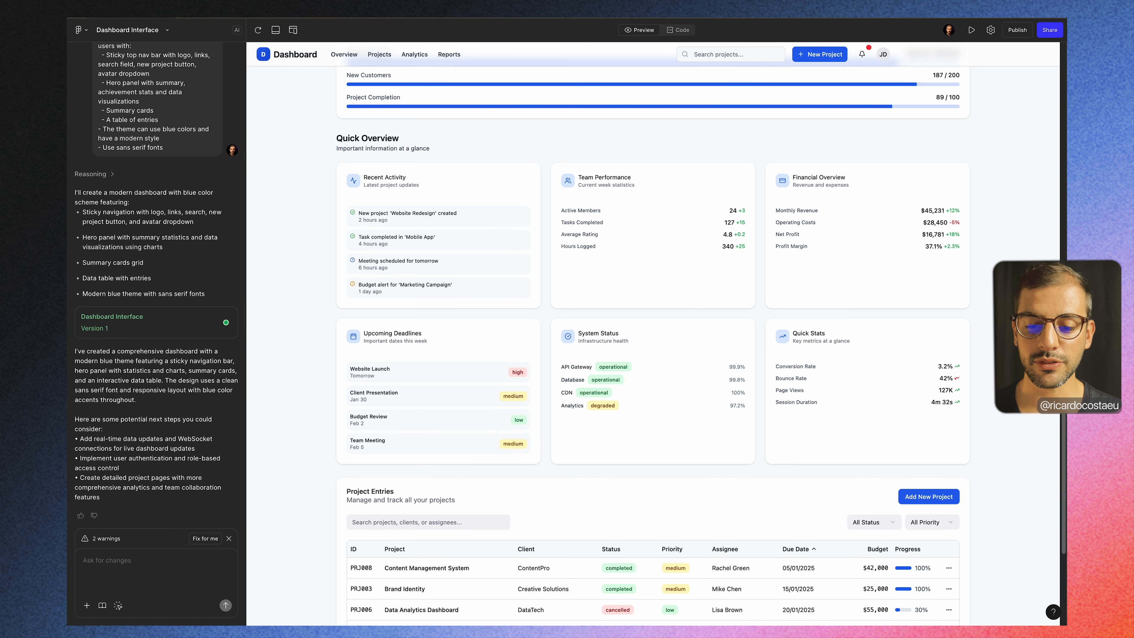
scroll(748, 338, "up", 10)
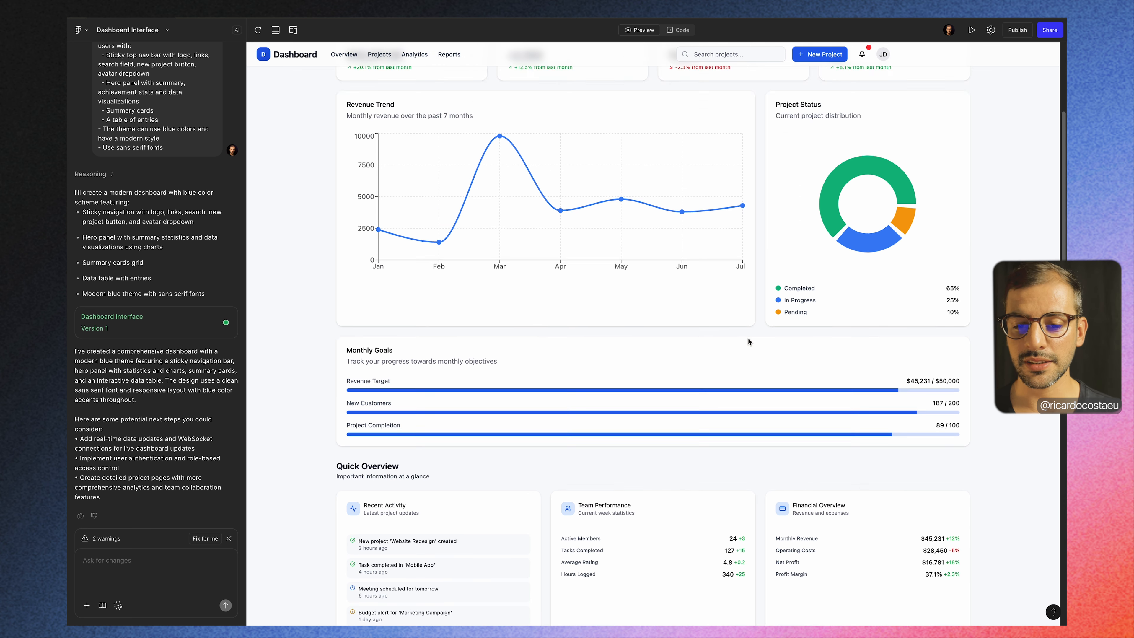
left_click(130, 569)
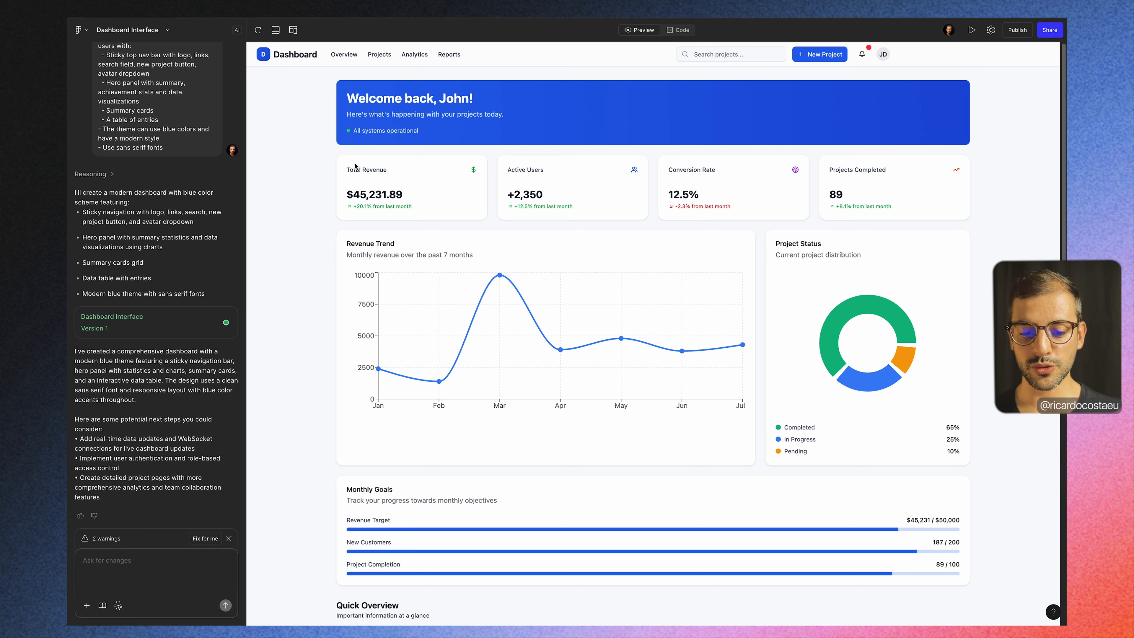
Step: Select the whole welcome banner for point-and-edit styling and pick a dark red background colour, rgba(59,30,30,0)
scroll(355, 166, "down", 5)
scroll(355, 166, "up", 5)
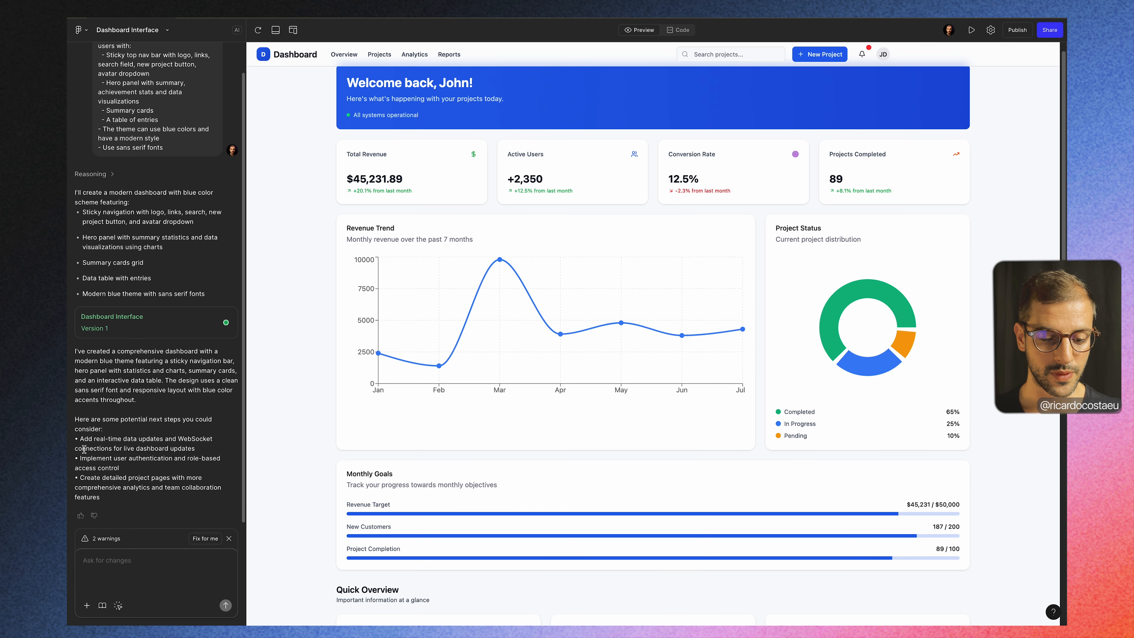
left_click(117, 606)
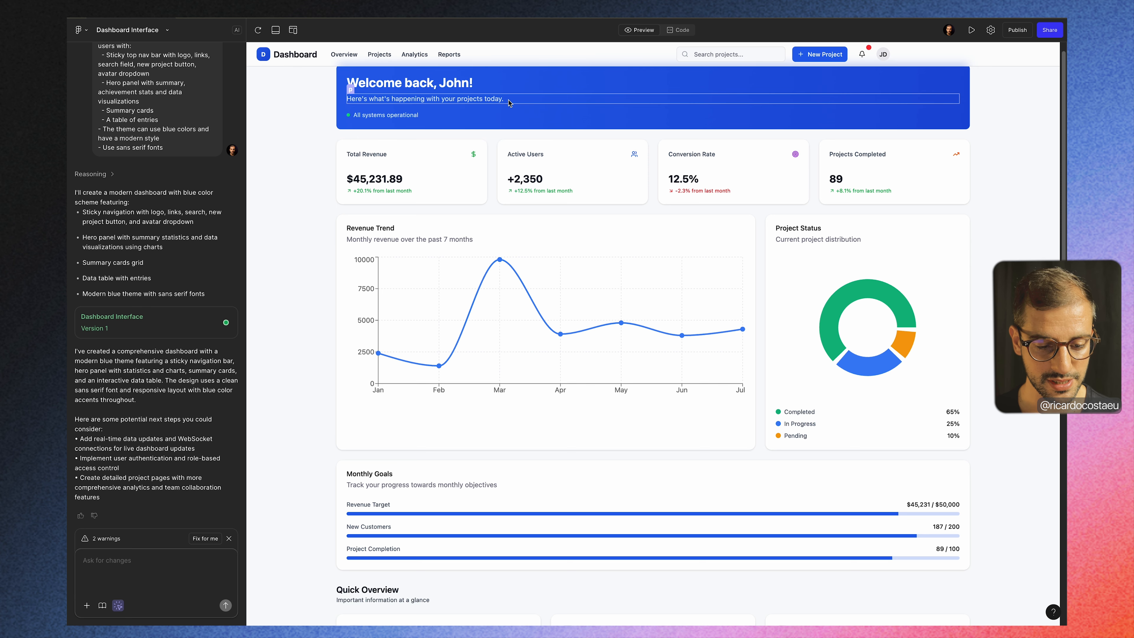
scroll(508, 103, "up", 1)
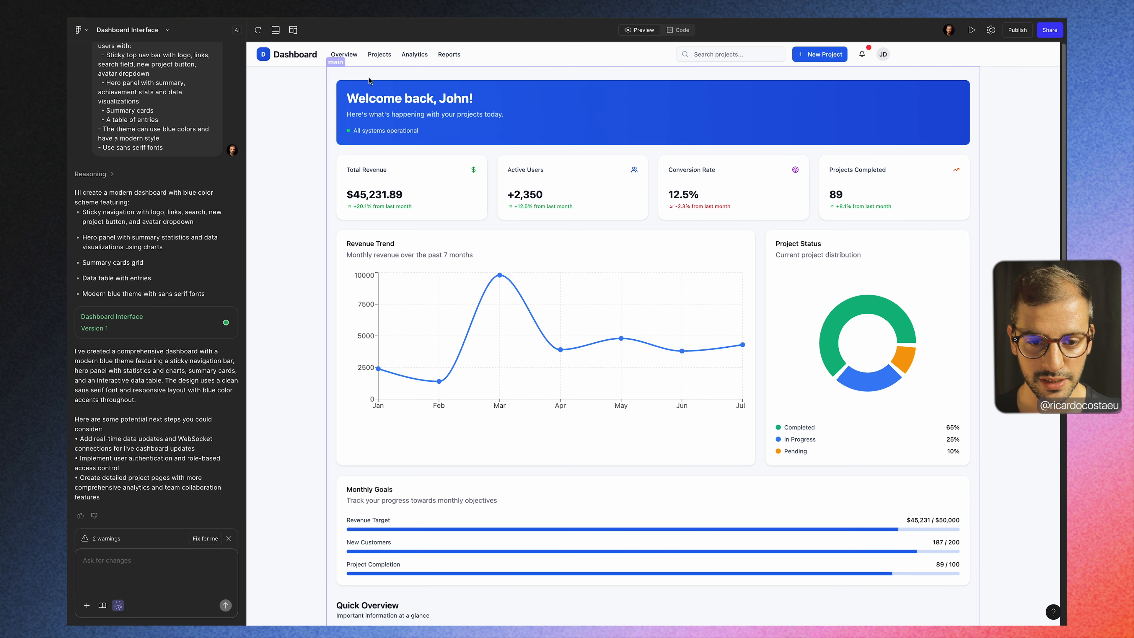
left_click(350, 84)
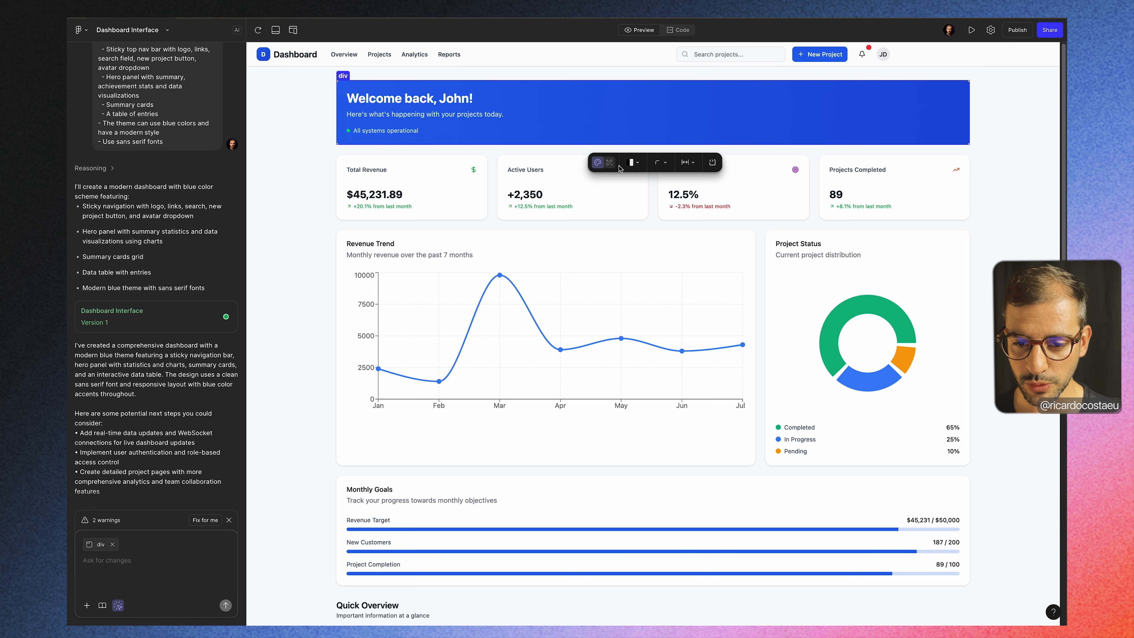
left_click(609, 163)
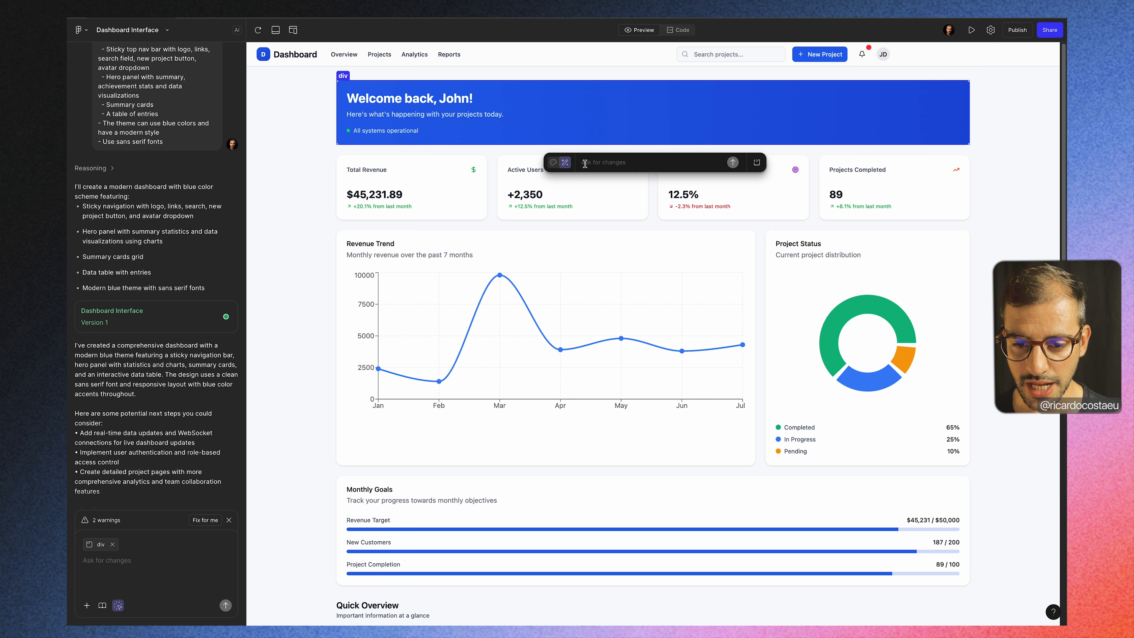
left_click(553, 162)
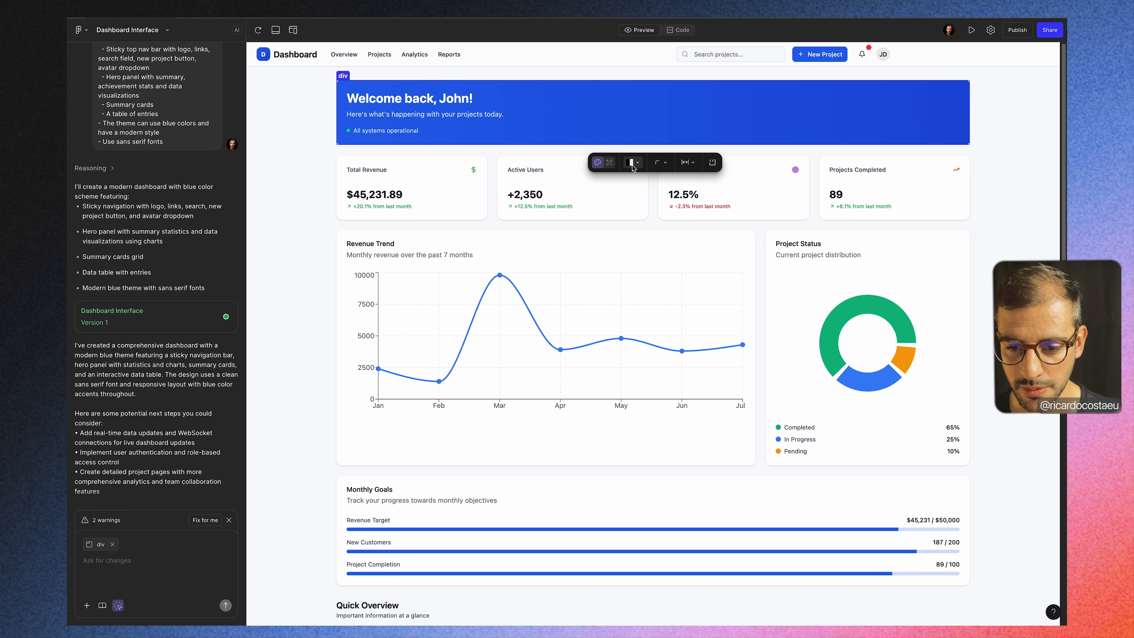
left_click(633, 163)
left_click(614, 215)
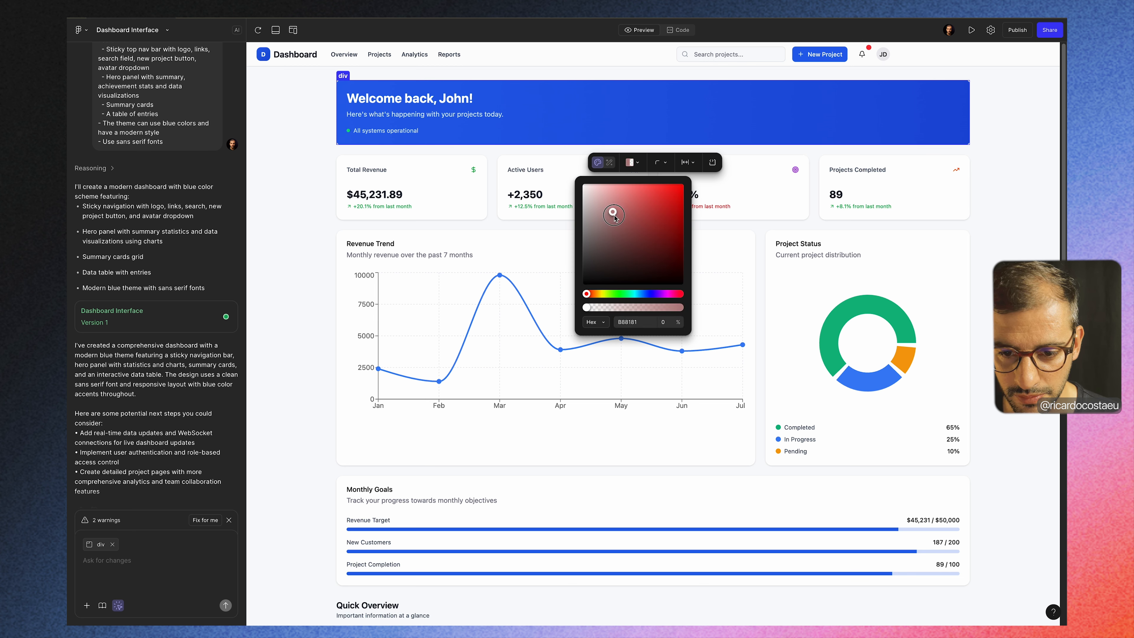
left_click_drag(614, 215, 632, 263)
Step: Set the selected welcome banner's corner radius to 30
left_click(662, 161)
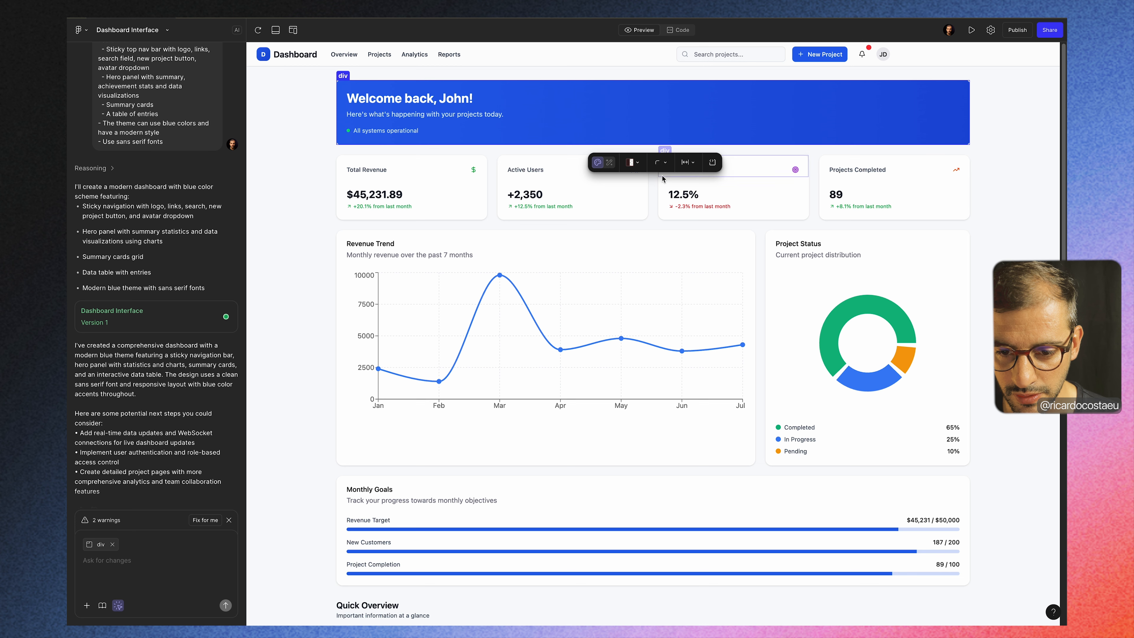
left_click(661, 163)
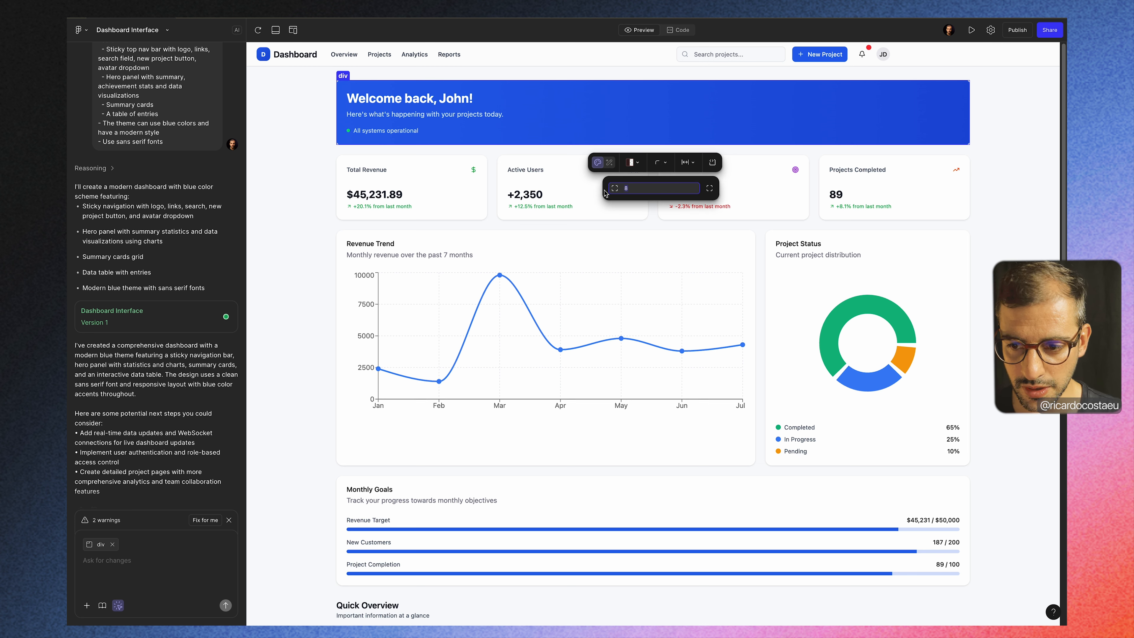
type("30")
key("Return")
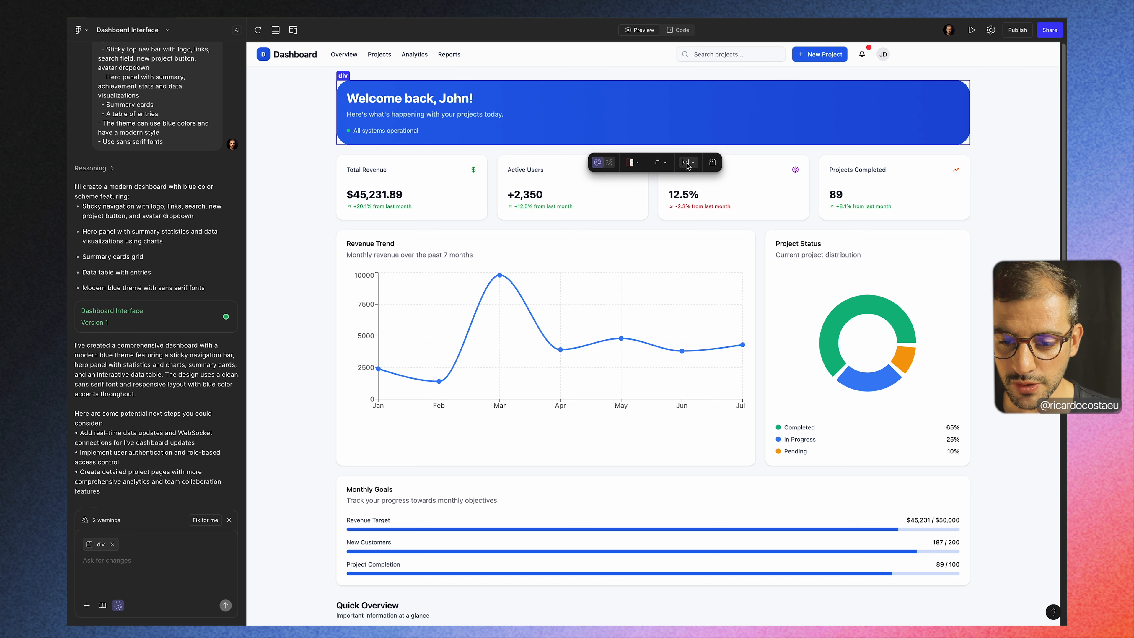
Step: Open the banner's source in HeroPanel.tsx, replace the first name in the welcome heading, and return to the preview
left_click(712, 163)
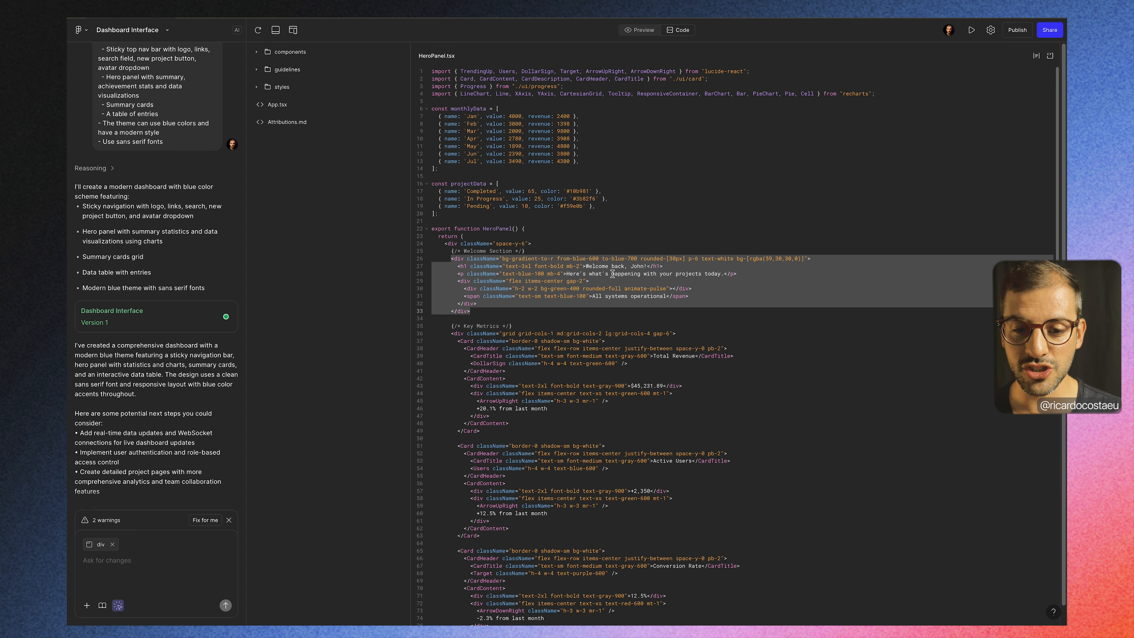
left_click(641, 31)
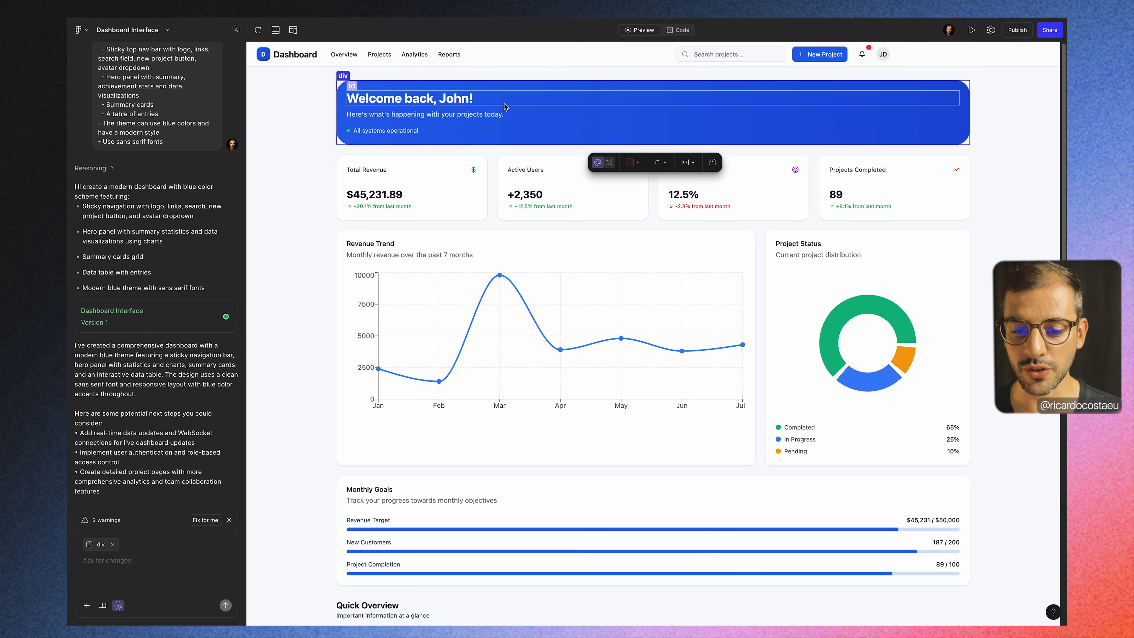
left_click(679, 30)
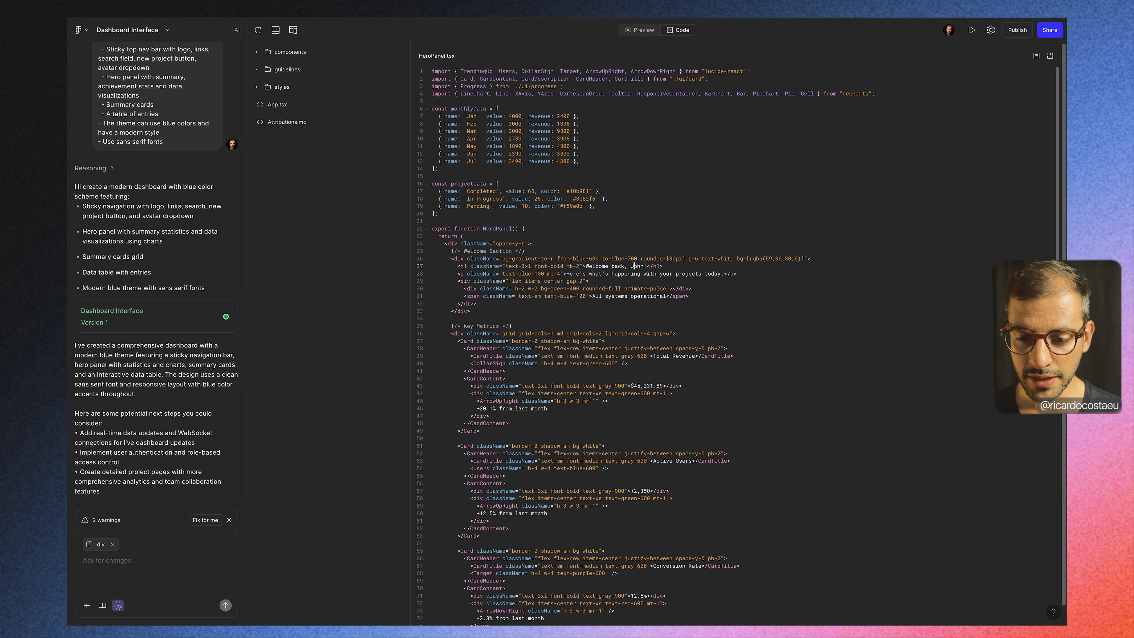
left_click_drag(633, 266, 645, 266)
type("Ricardo!")
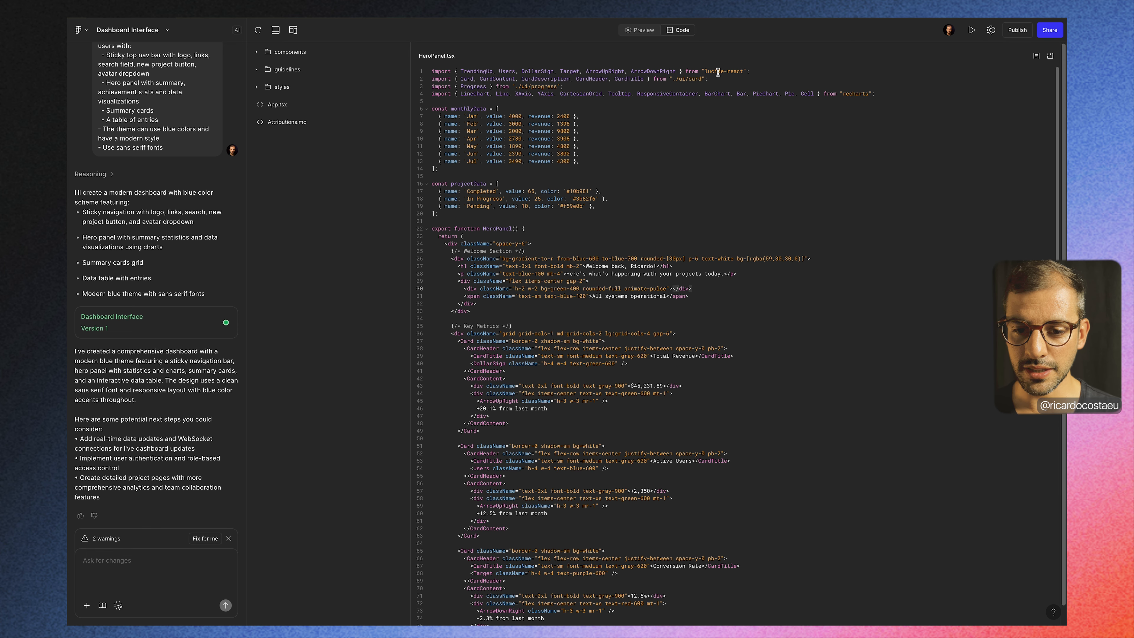
left_click(644, 32)
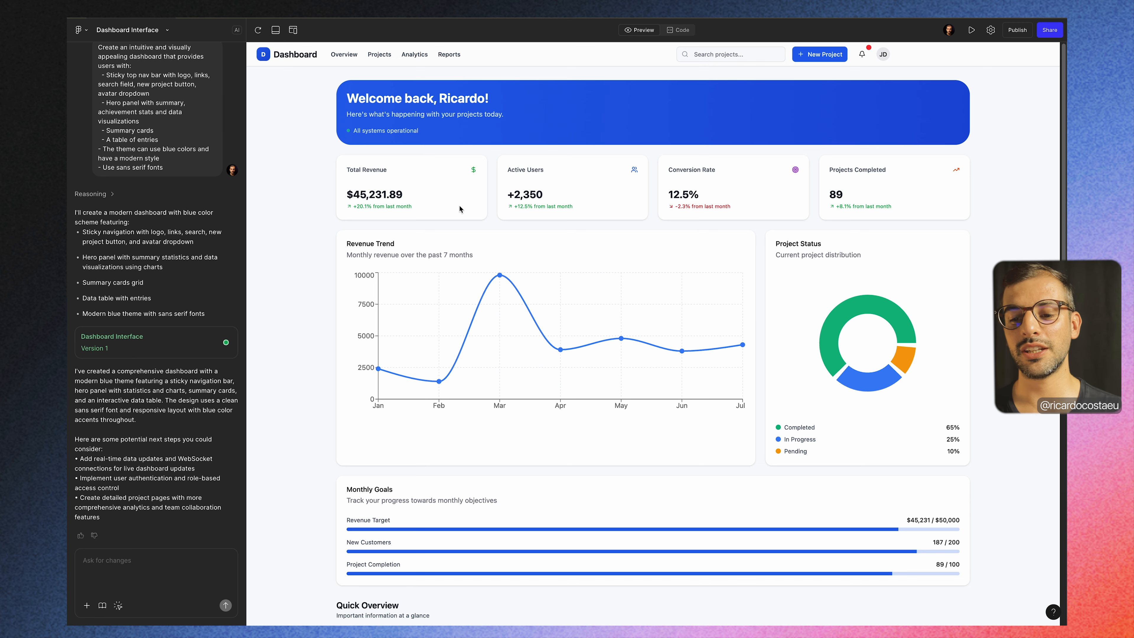
Step: Submit the change request "Can you create a toggle button to turn the dashboard in dark mode"
scroll(689, 242, "down", 3)
scroll(689, 243, "up", 3)
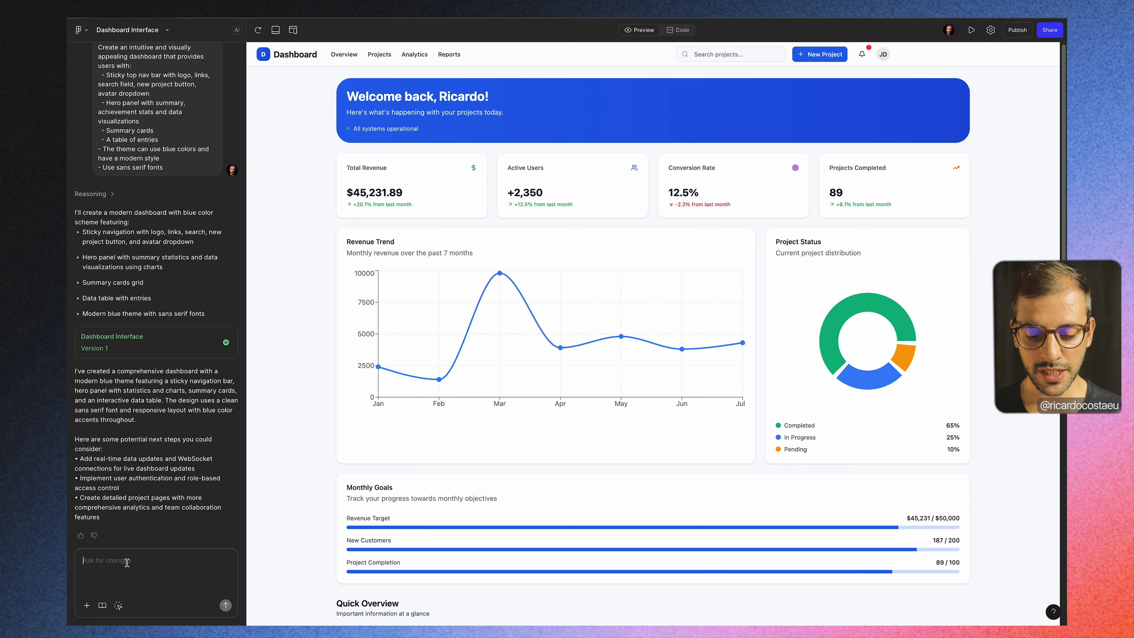
type("Can you crea")
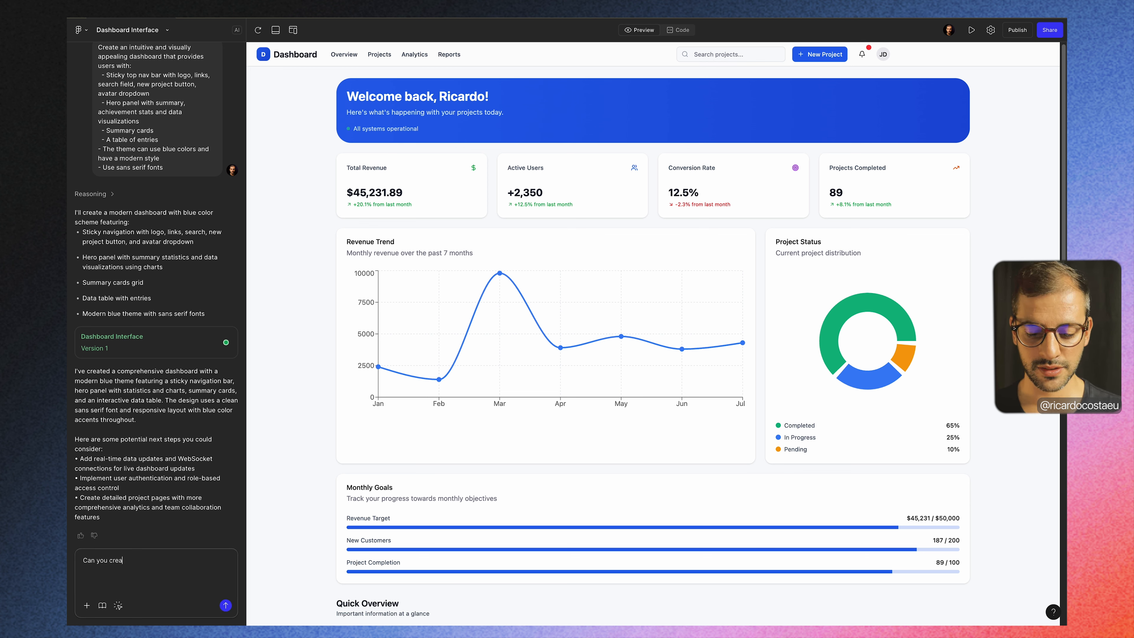
type("te a toggle button to tur")
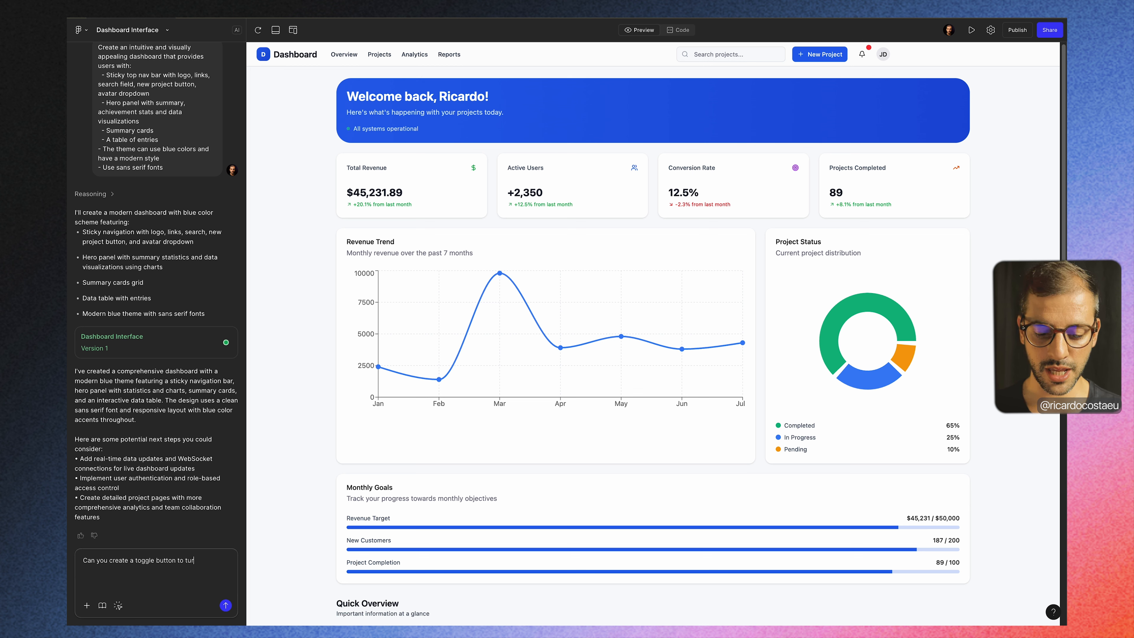
type("o")
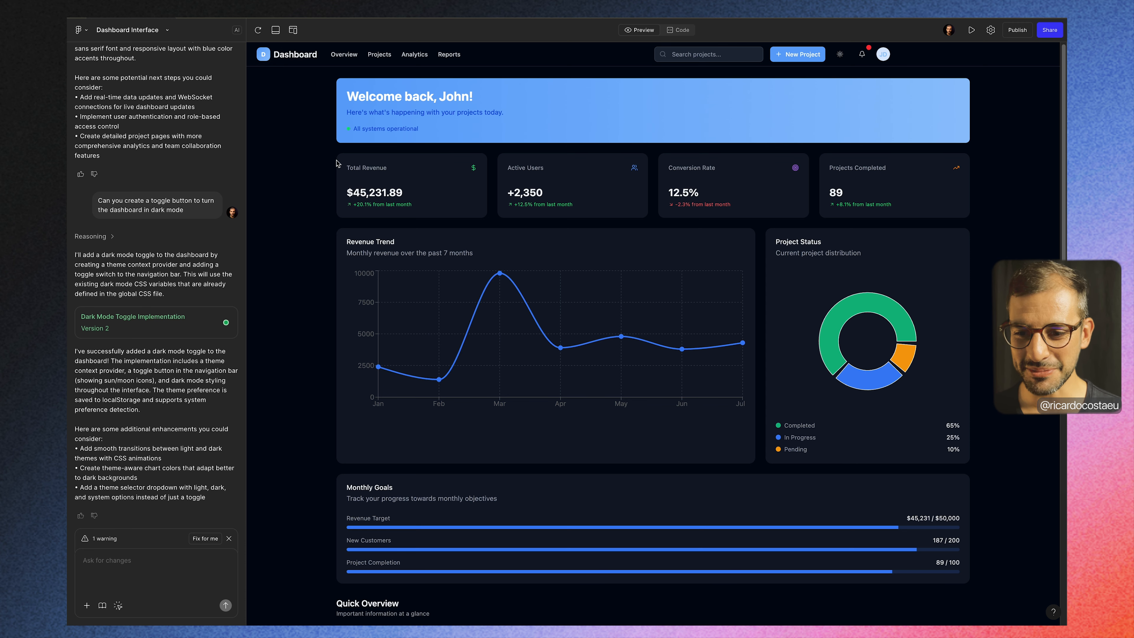
Step: Examine the dark mode styling across the banner, charts, Monthly Goals, Quick Overview cards and Project Entries table
scroll(302, 263, "down", 5)
scroll(541, 245, "down", 5)
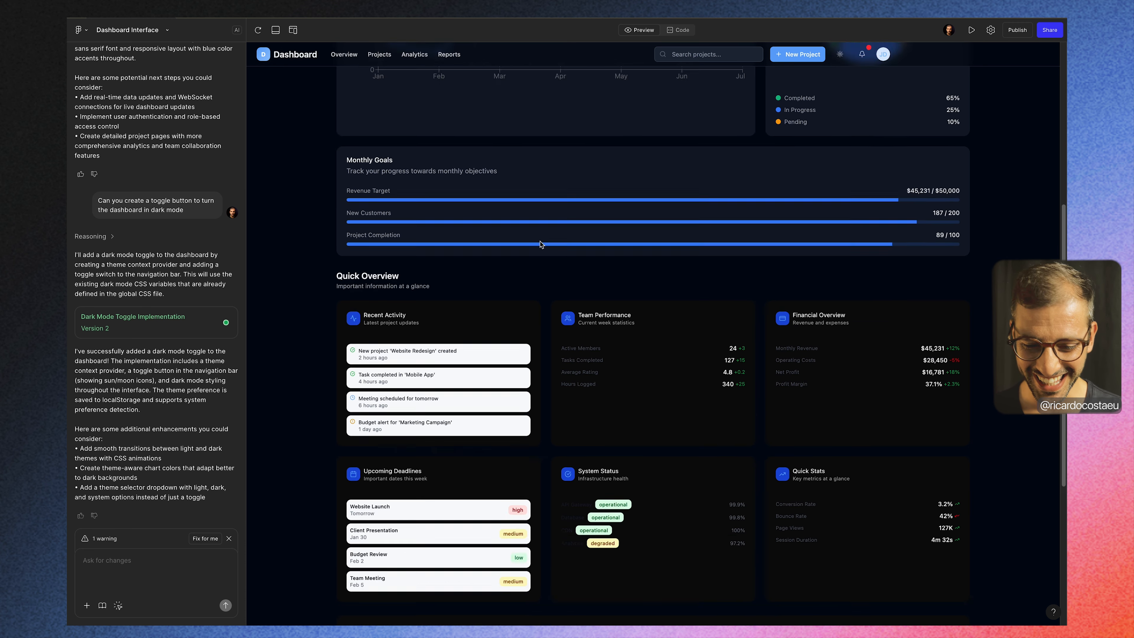
scroll(541, 245, "down", 3)
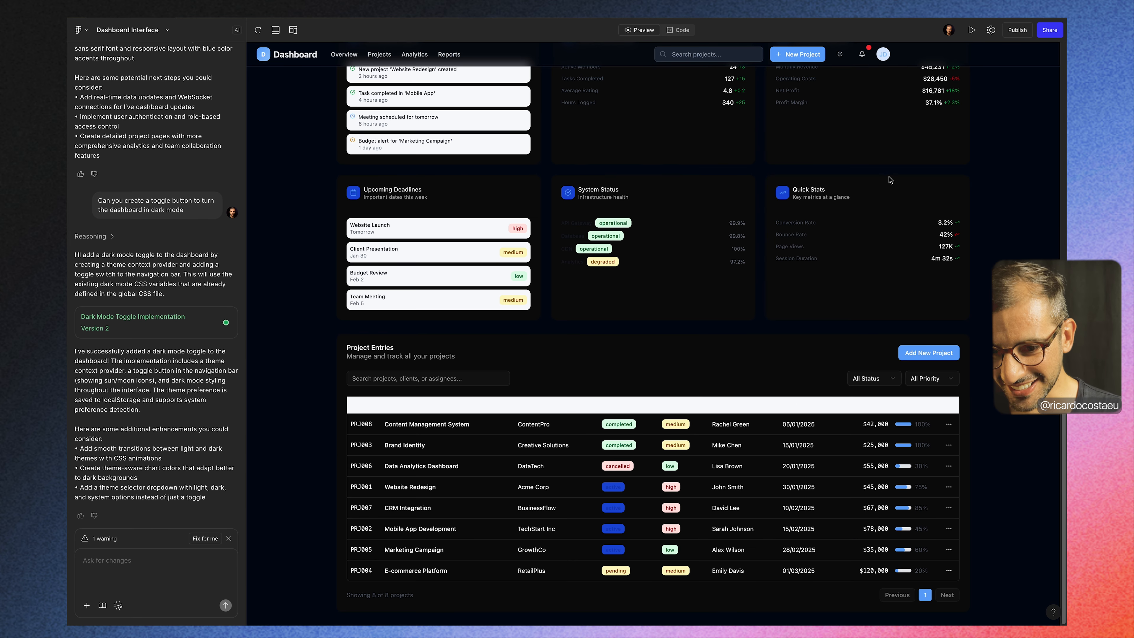
scroll(899, 225, "up", 2)
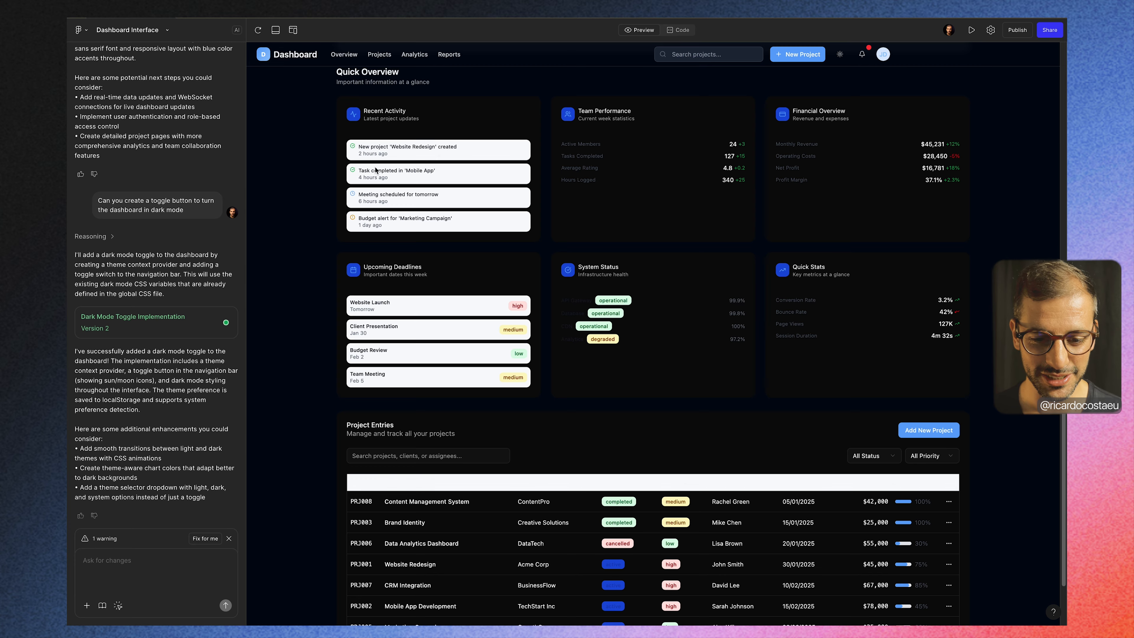
scroll(667, 467, "up", 1)
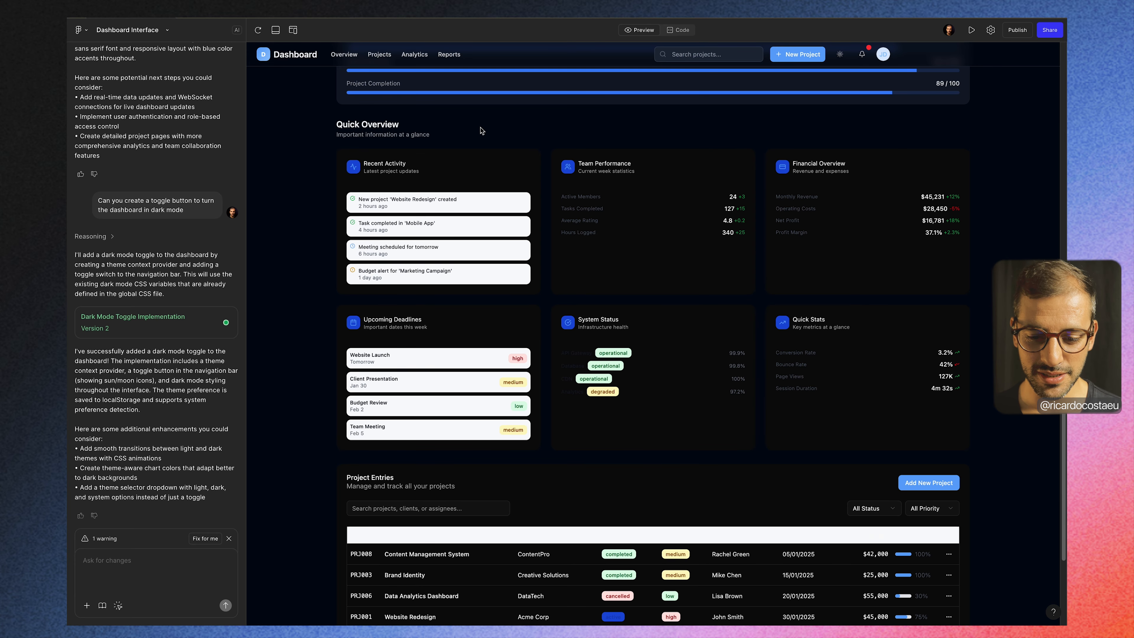
scroll(393, 365, "down", 3)
scroll(443, 357, "up", 6)
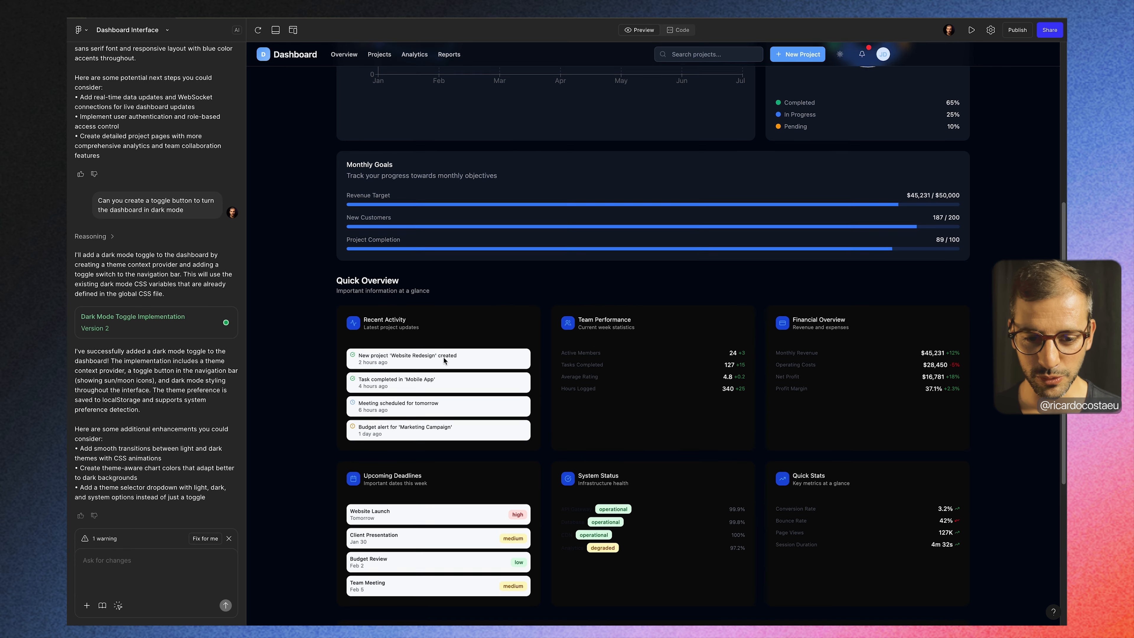
scroll(445, 360, "up", 3)
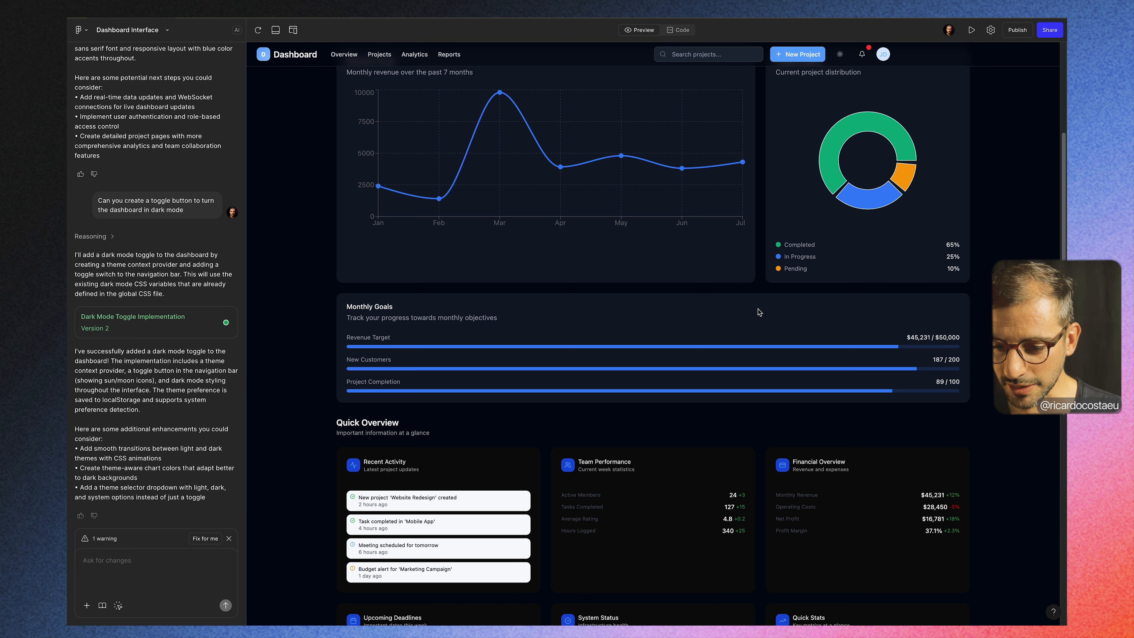
scroll(912, 302, "up", 3)
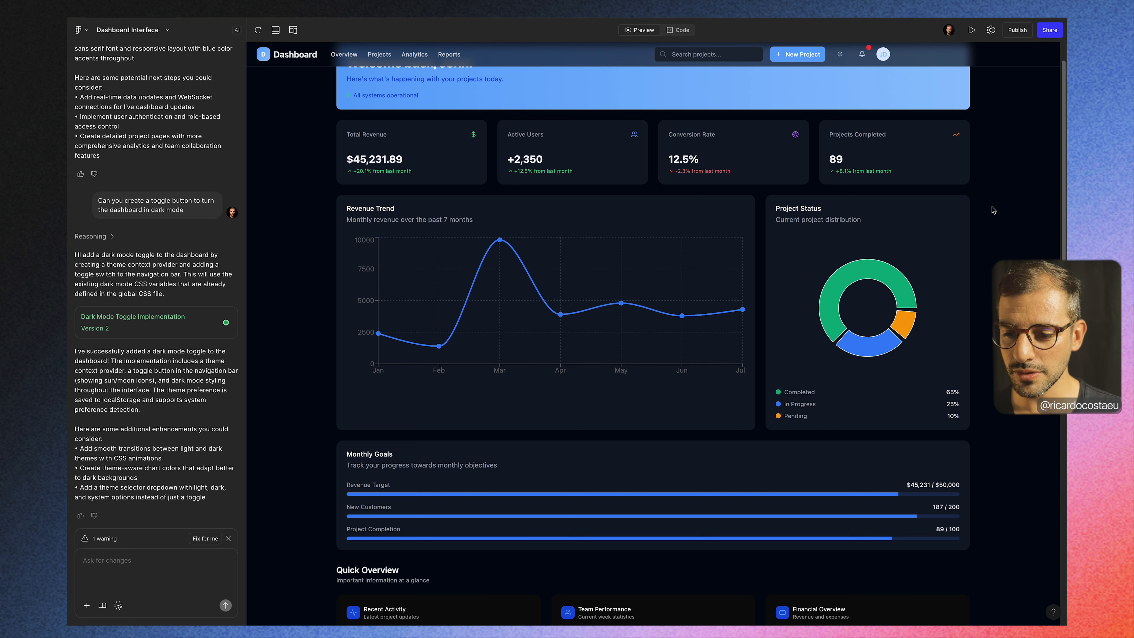
scroll(993, 210, "up", 1)
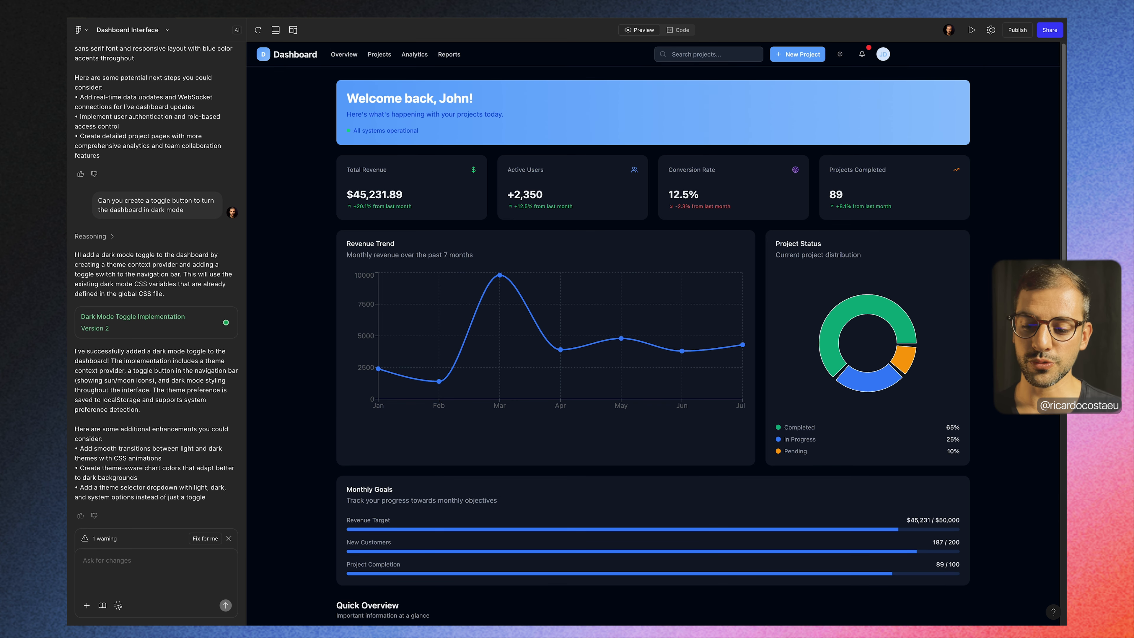
scroll(992, 385, "down", 8)
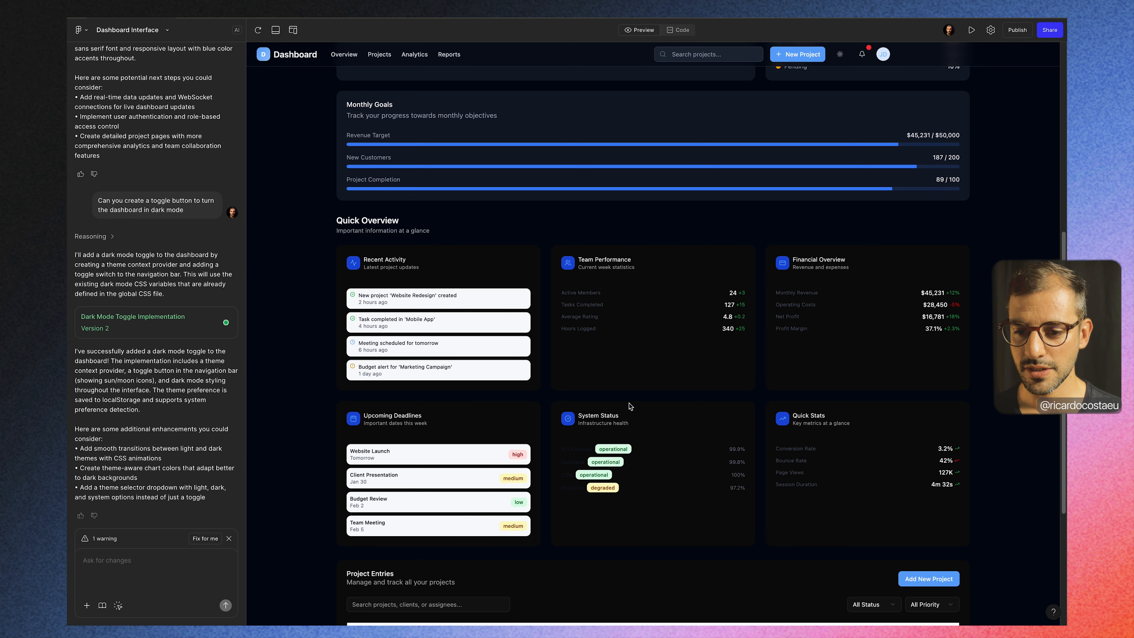
scroll(630, 406, "up", 8)
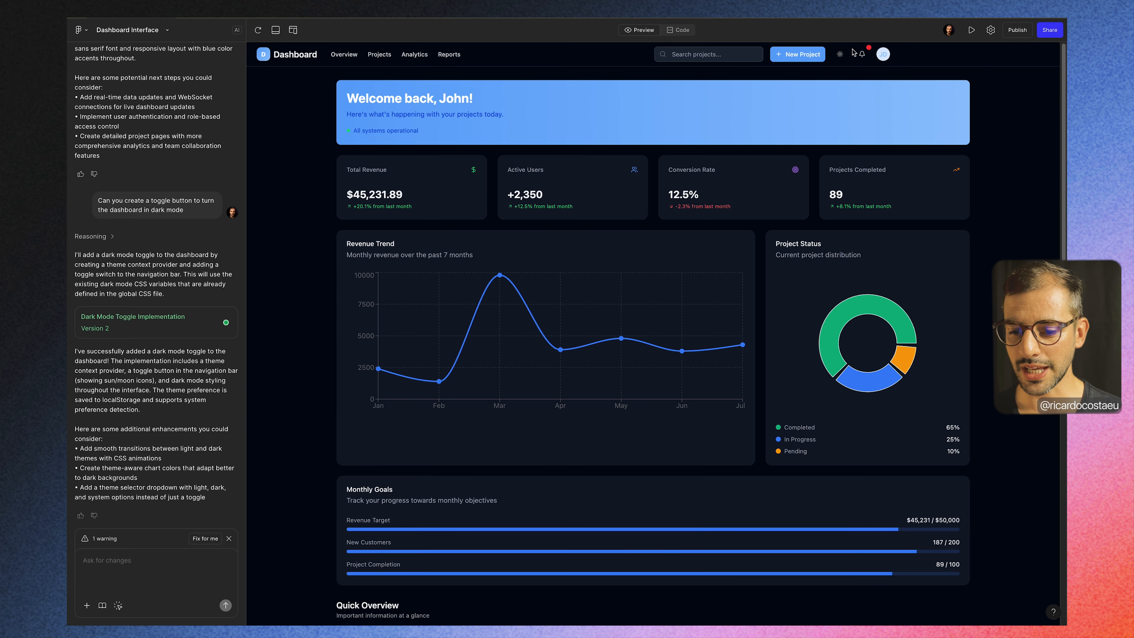
Step: Switch the dashboard to light mode and check the Quick Overview cards and Project Entries table for comparison
left_click(840, 54)
scroll(699, 292, "down", 4)
scroll(699, 293, "down", 8)
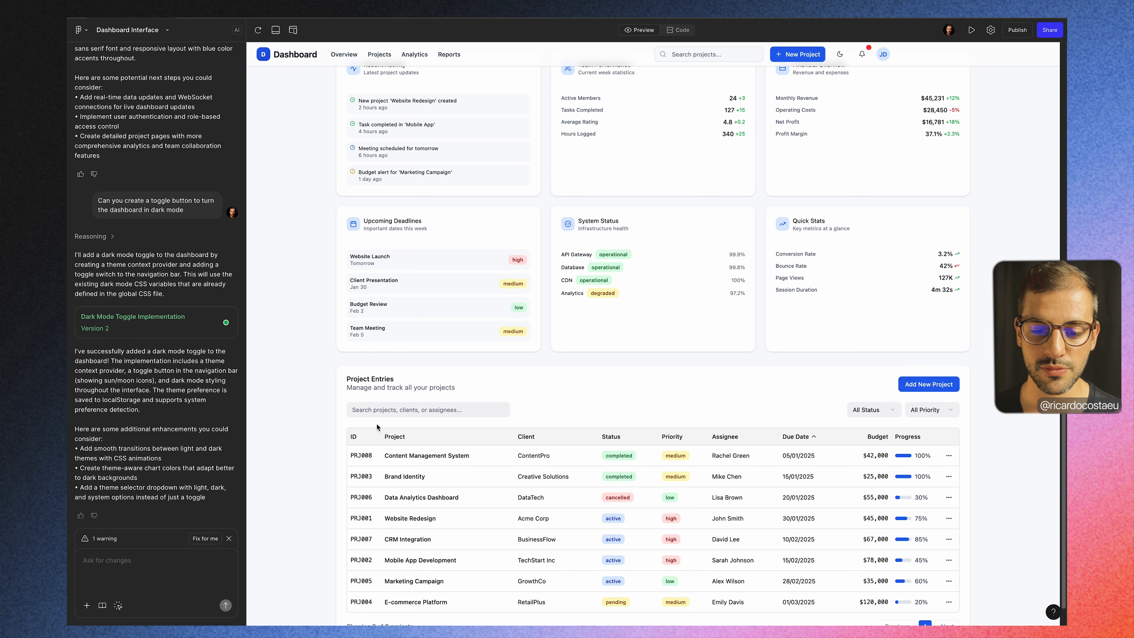
scroll(316, 306, "up", 4)
scroll(316, 306, "up", 5)
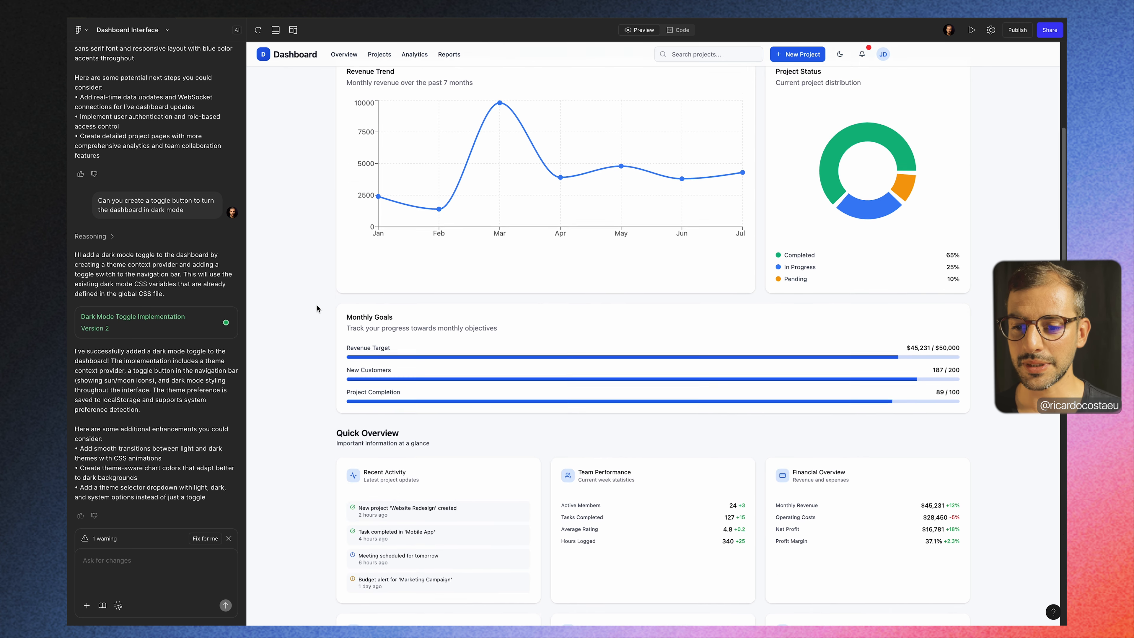
Step: Switch the dashboard back to dark mode and check the contrast of its sections down to the Project Entries table
left_click(840, 54)
scroll(976, 353, "down", 5)
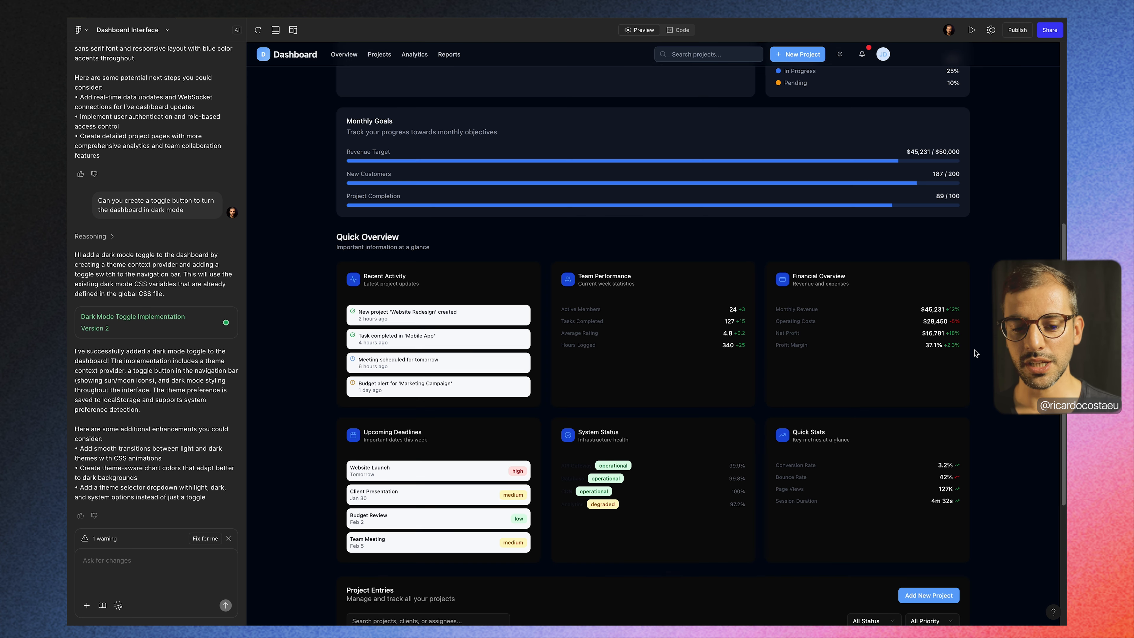
scroll(976, 354, "down", 4)
scroll(976, 353, "up", 11)
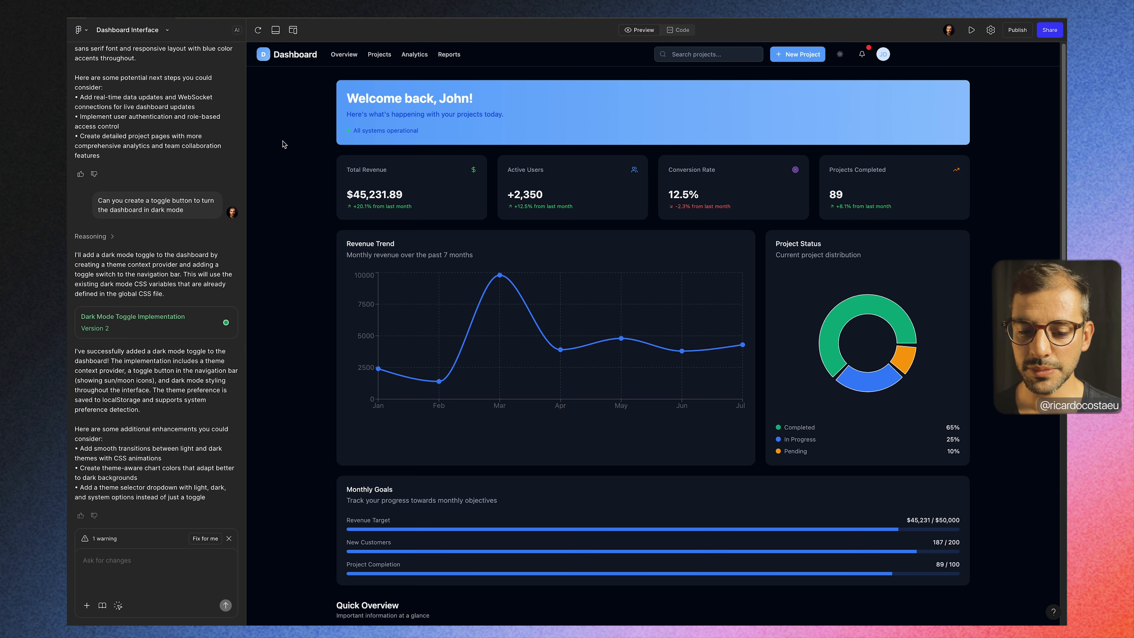
scroll(283, 143, "down", 10)
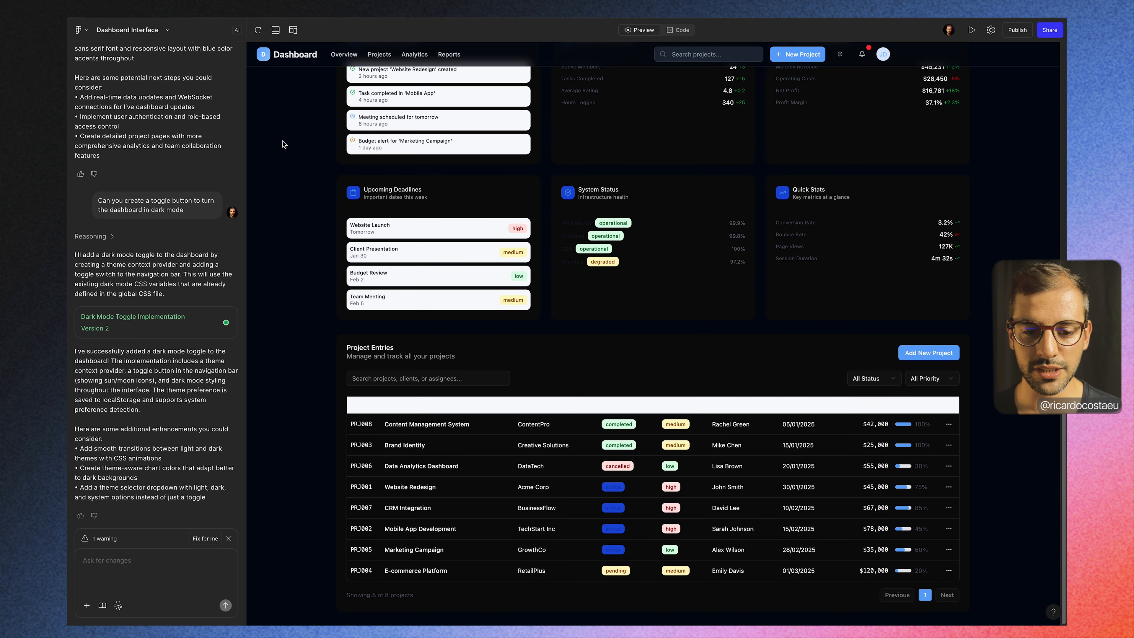
scroll(283, 144, "up", 10)
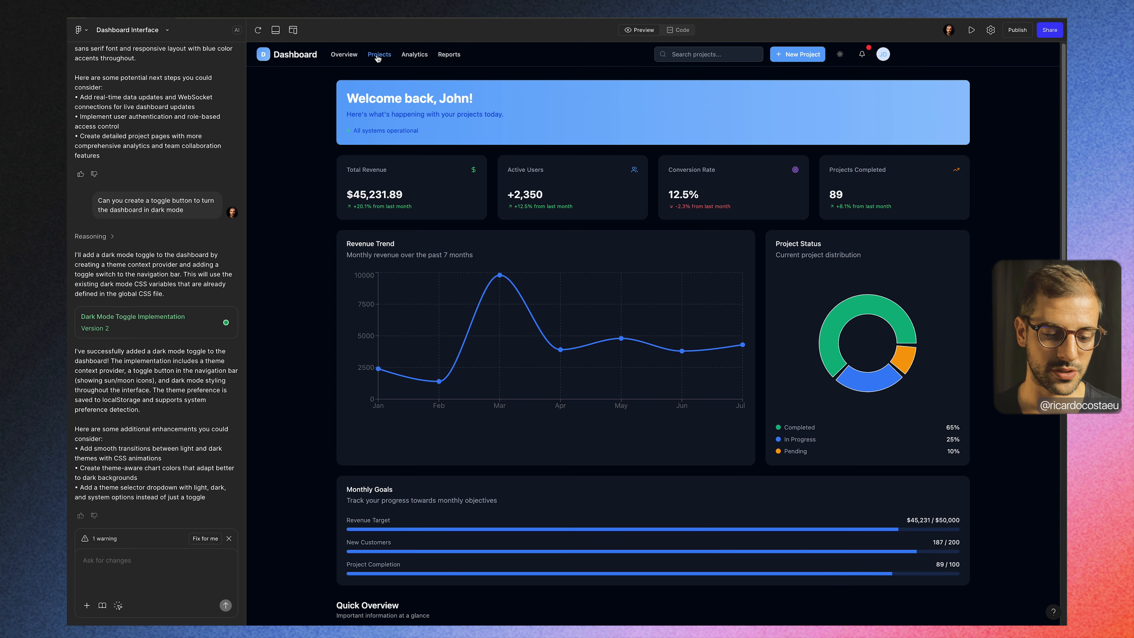
Step: Submit the change request "Create the projects page"
left_click(143, 553)
type("Create the proje")
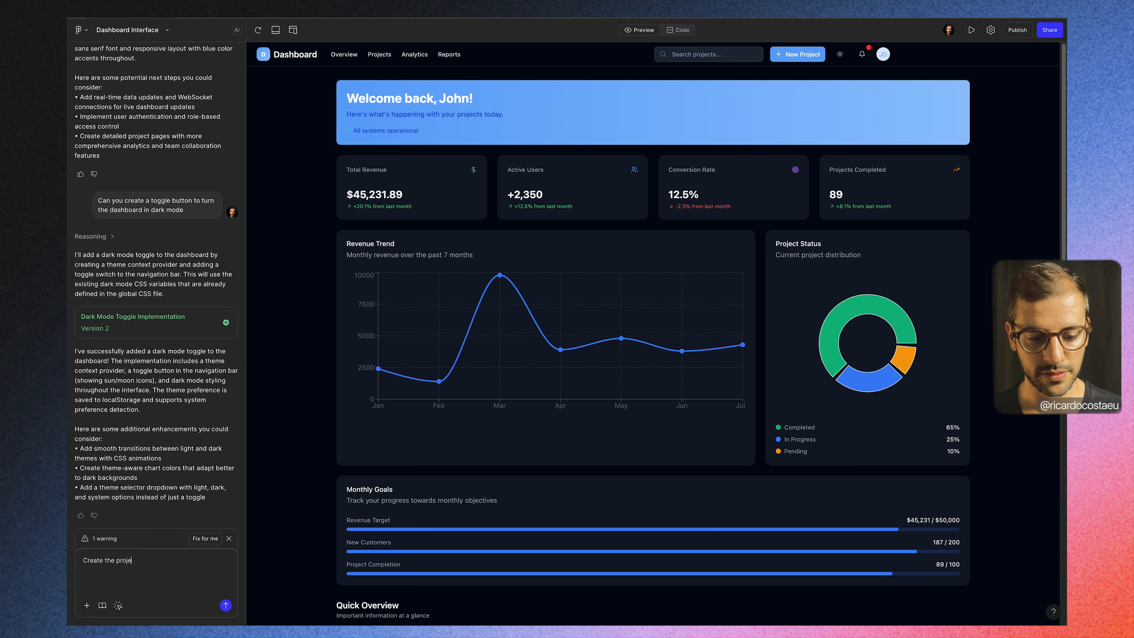
type("cts page")
key("Return")
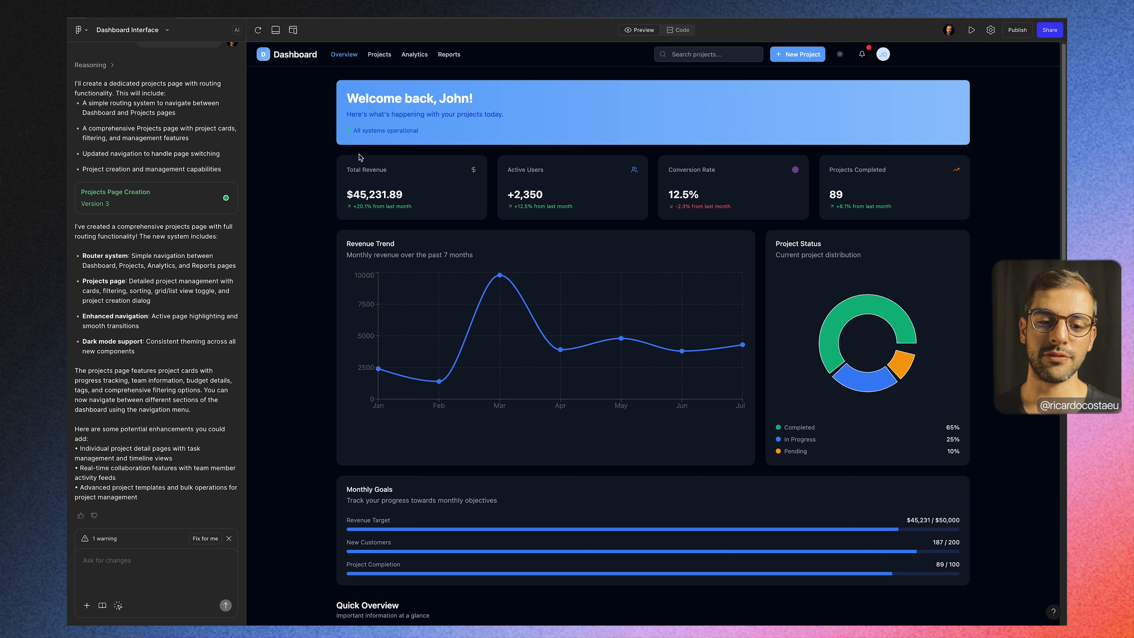
Step: Open the generated Projects page and examine its summary cards, filters and project cards in dark mode
left_click(380, 56)
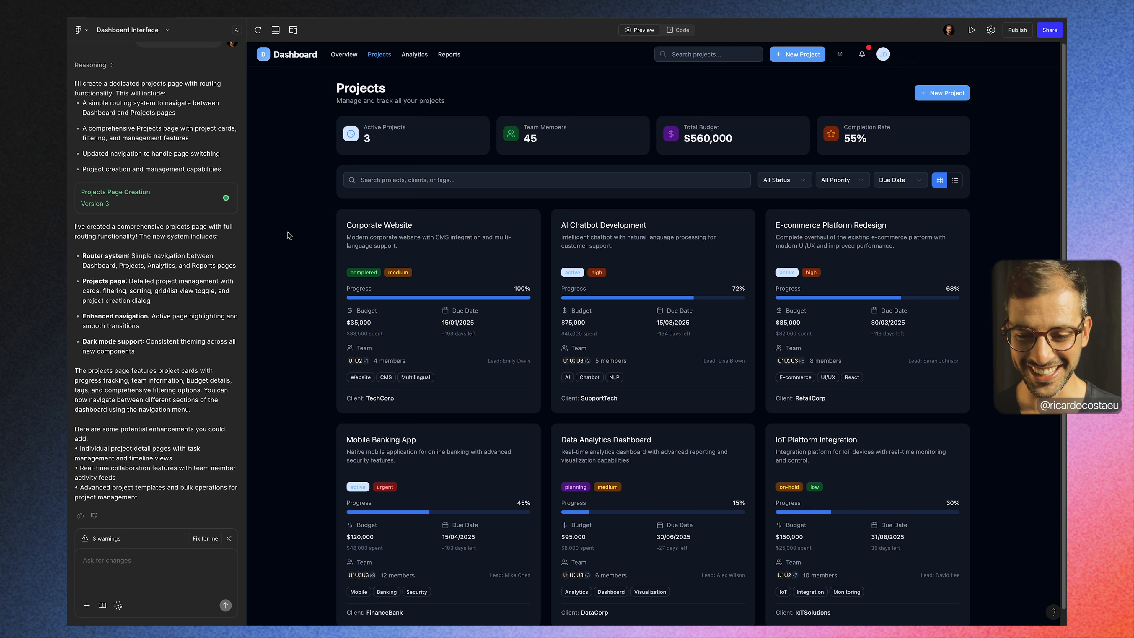
scroll(299, 283, "down", 1)
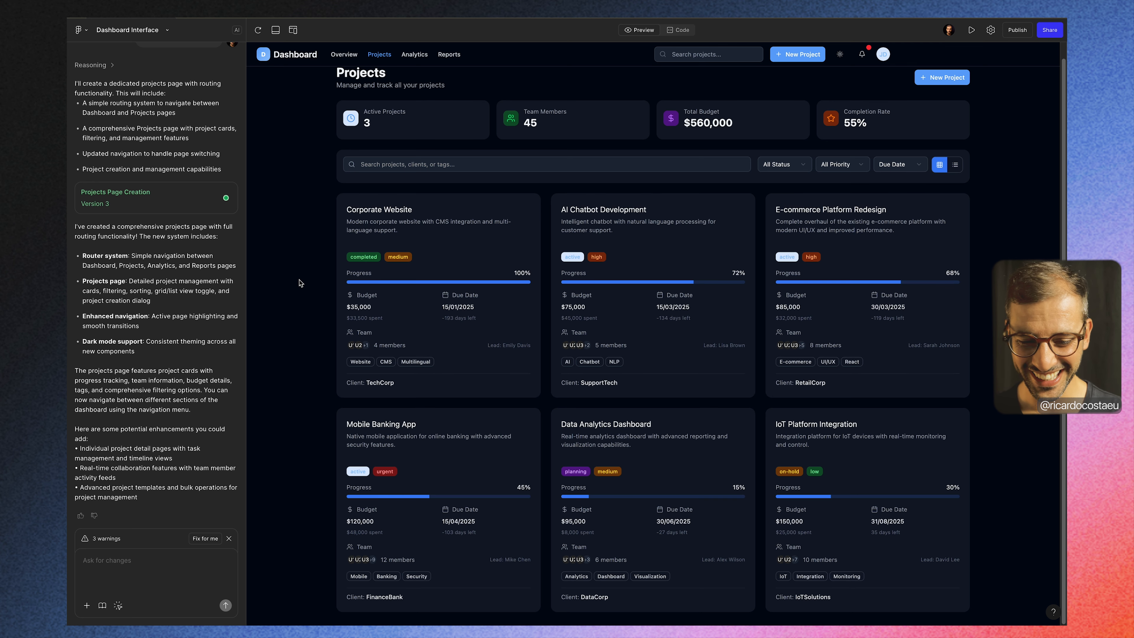
scroll(299, 283, "up", 1)
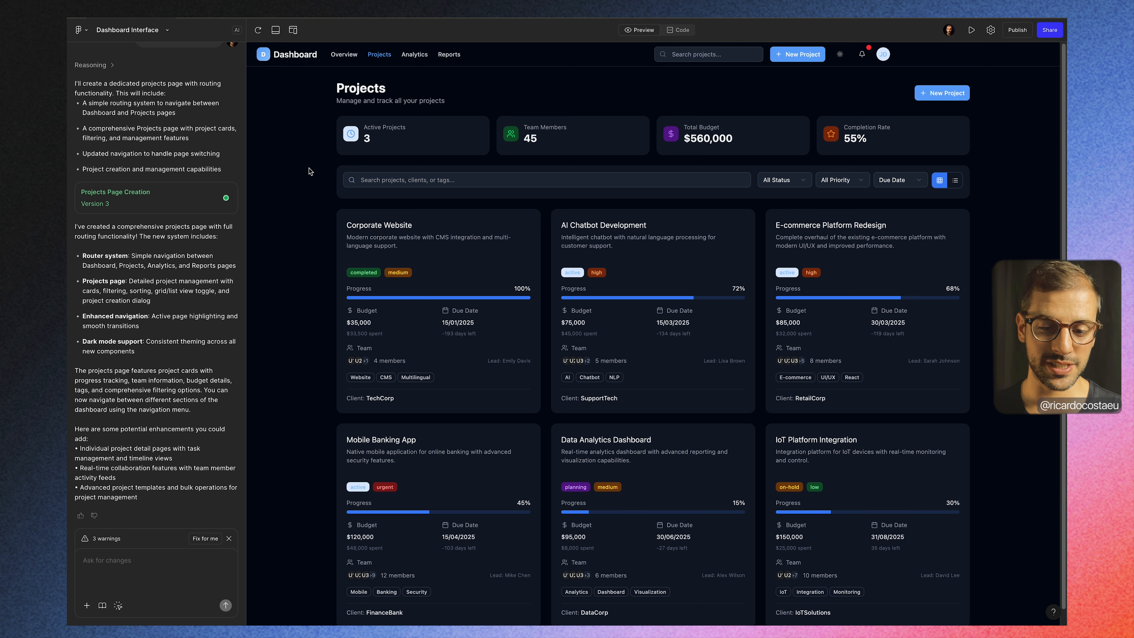
scroll(312, 206, "down", 1)
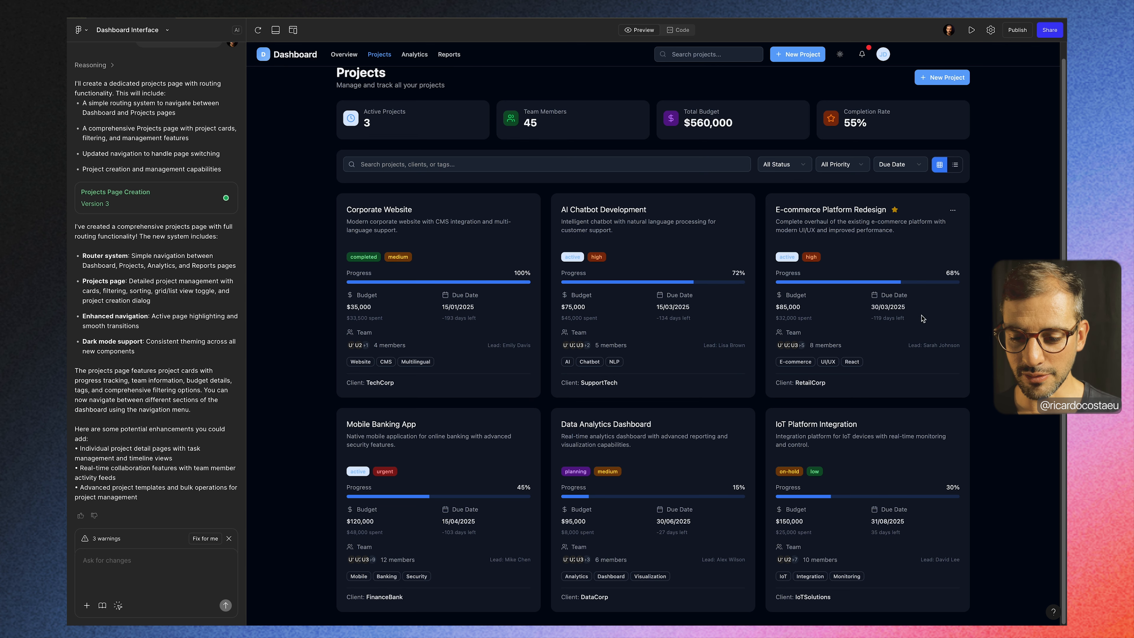
scroll(793, 348, "up", 1)
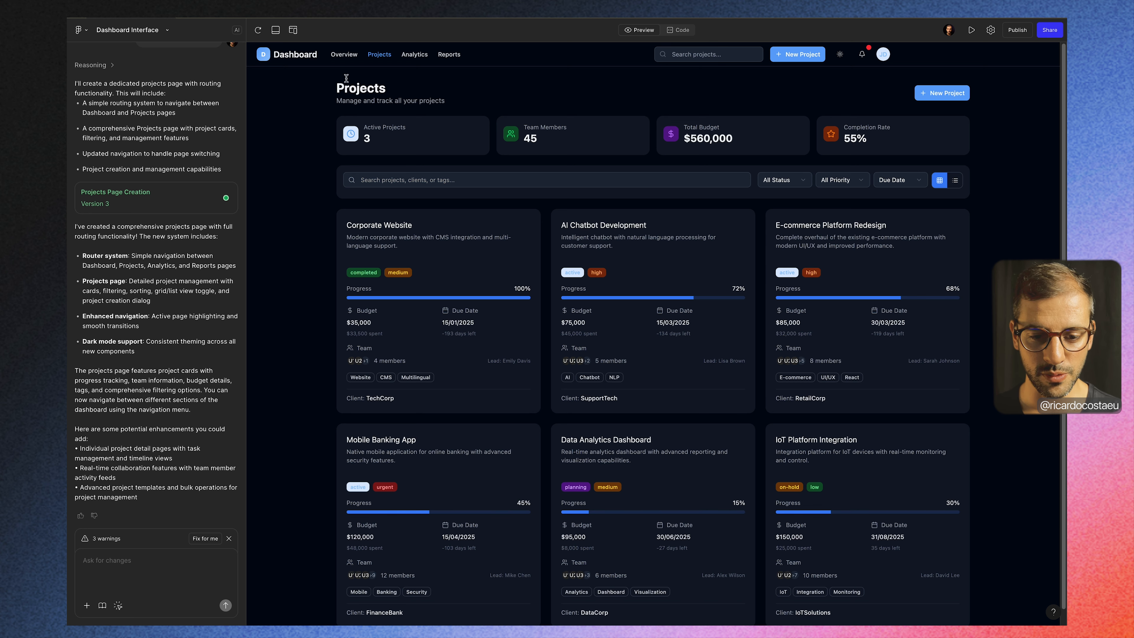
Step: Return to the Overview page and recheck the dark mode styling of the Project Entries table, Quick Overview cards and Monthly Goals
left_click(344, 54)
scroll(308, 247, "down", 15)
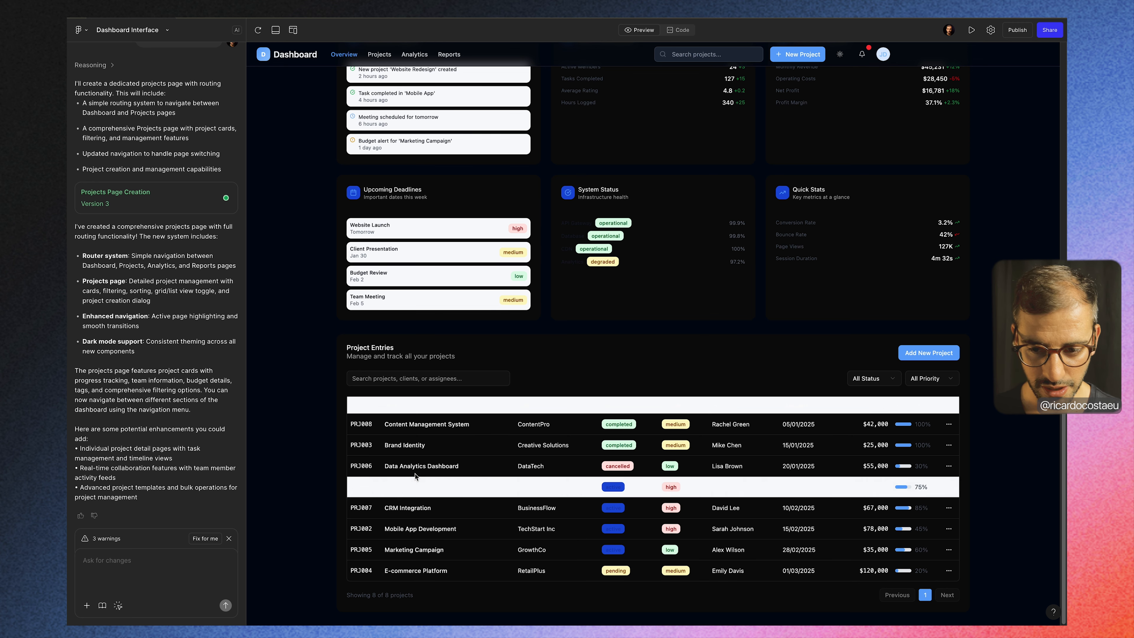
scroll(333, 362, "up", 1)
scroll(333, 362, "up", 3)
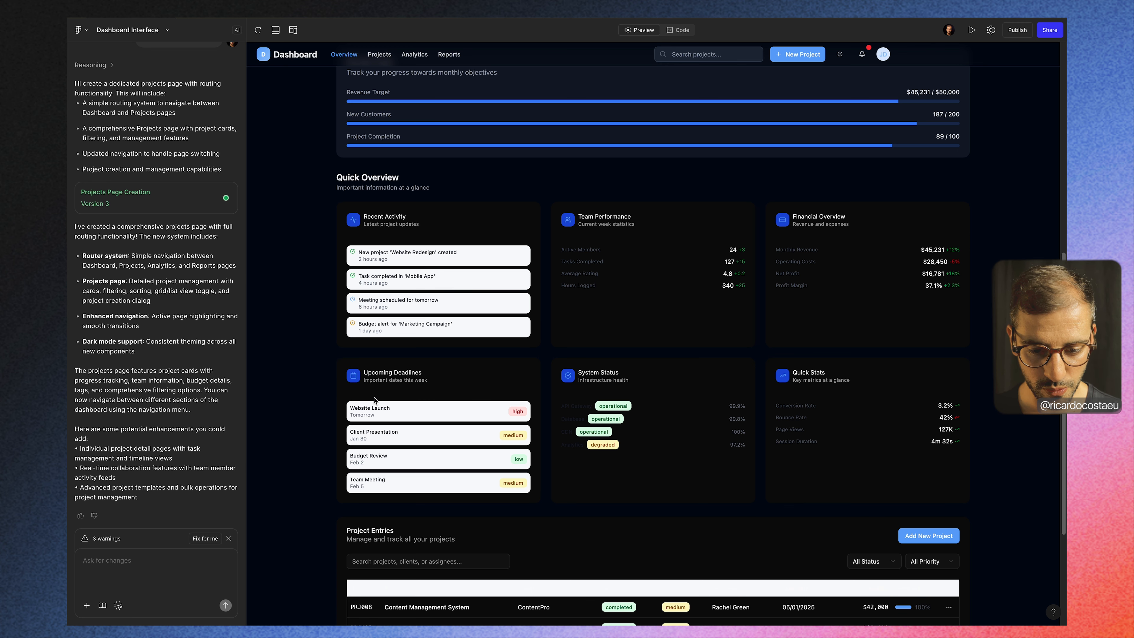
scroll(375, 239, "up", 2)
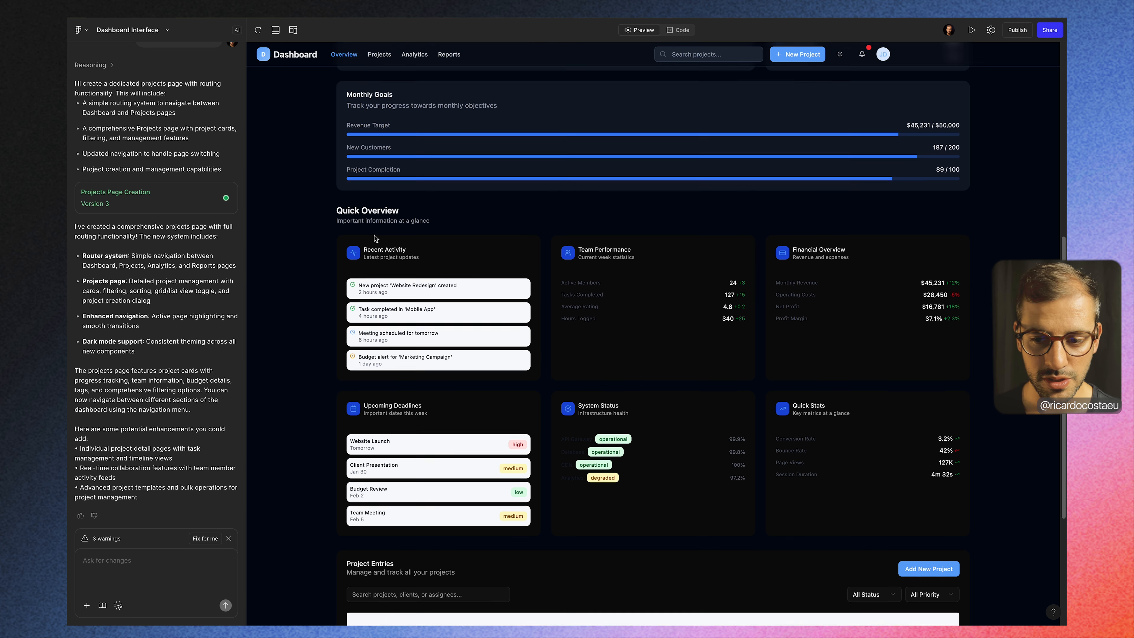
scroll(375, 238, "up", 7)
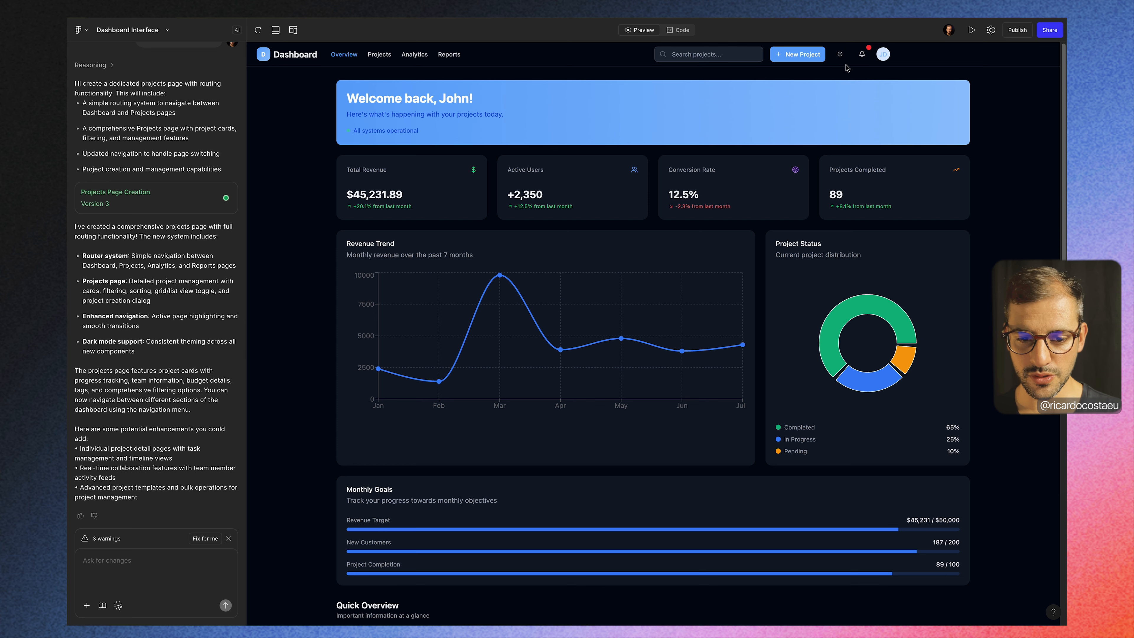
Step: Switch the dashboard to light mode and check the Overview page down to the Project Entries table
left_click(840, 54)
scroll(289, 308, "down", 15)
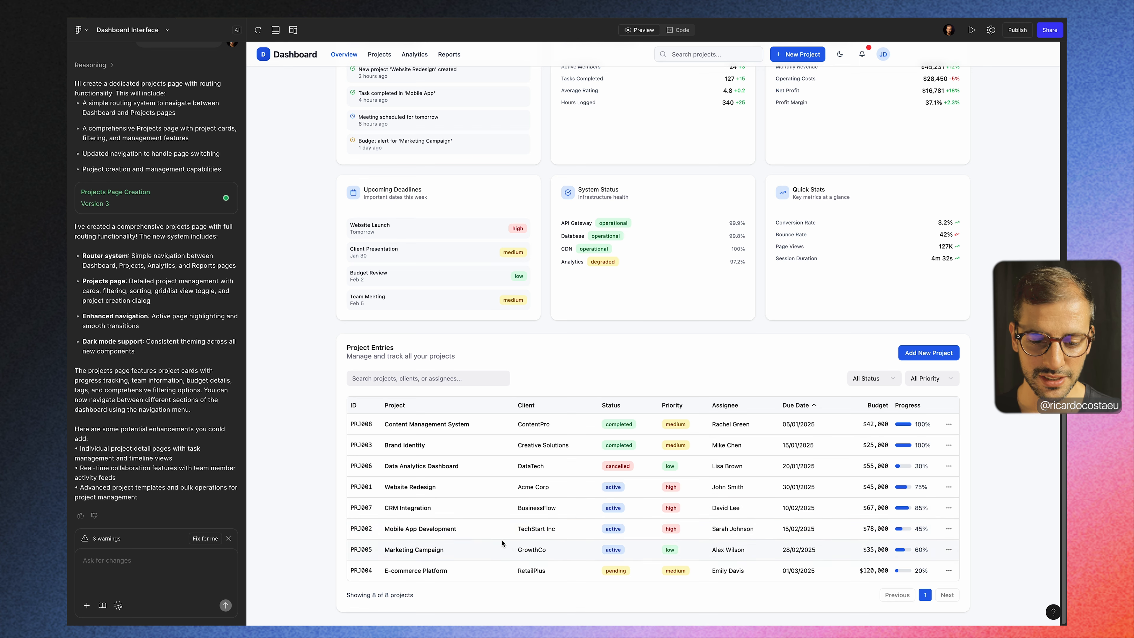
scroll(295, 492, "up", 5)
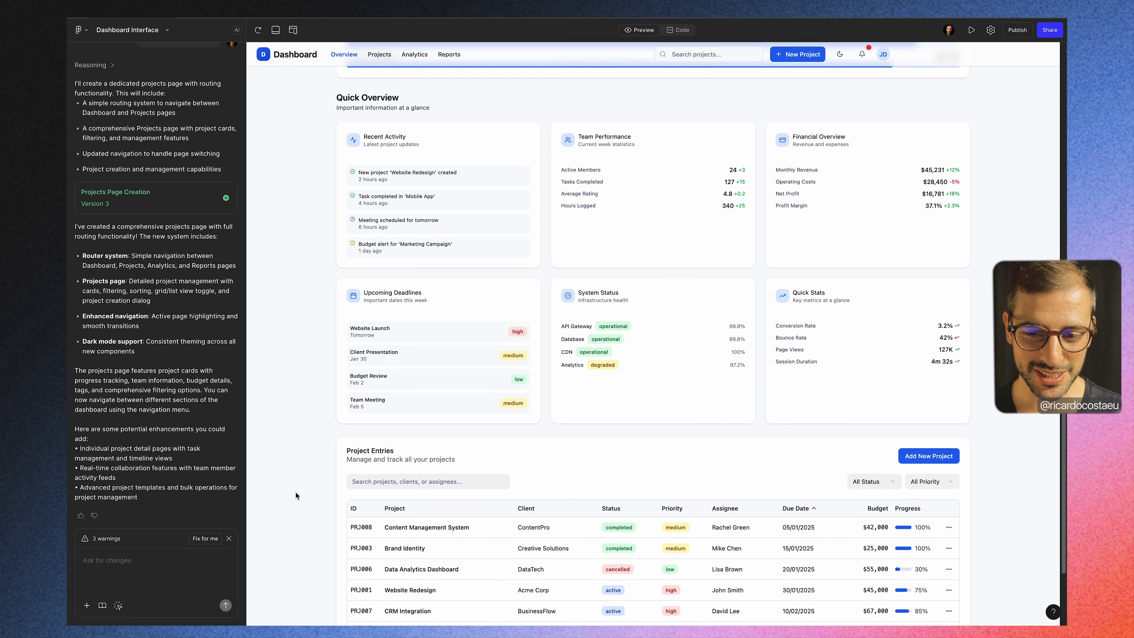
scroll(296, 492, "up", 8)
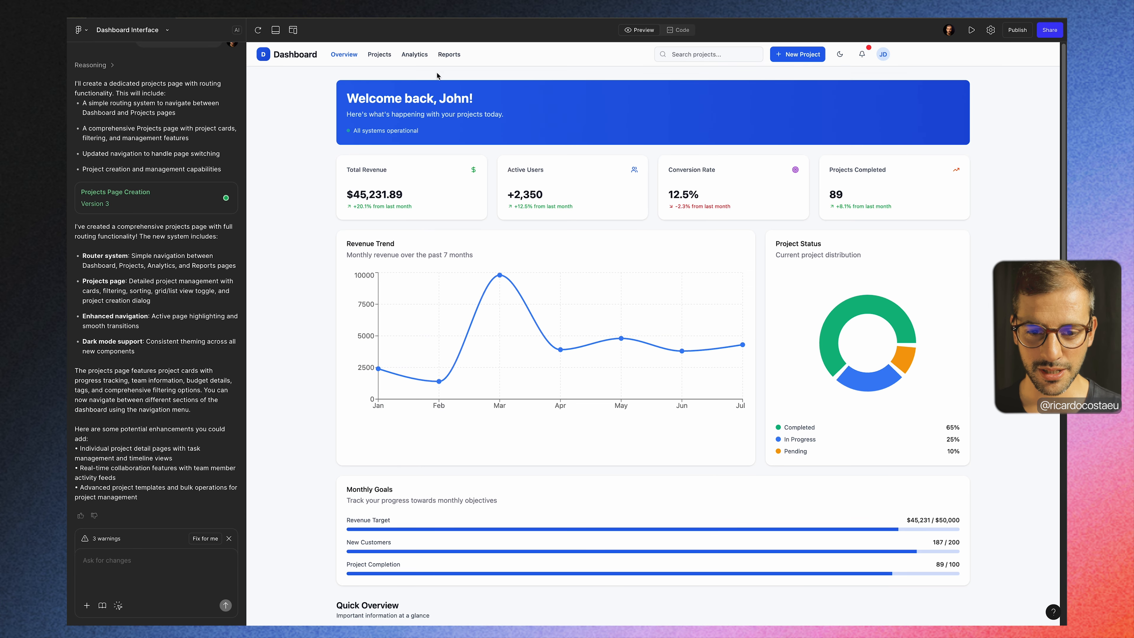
Step: Test the navigation between the Projects and Overview pages in light mode and look over the Overview sections
left_click(380, 54)
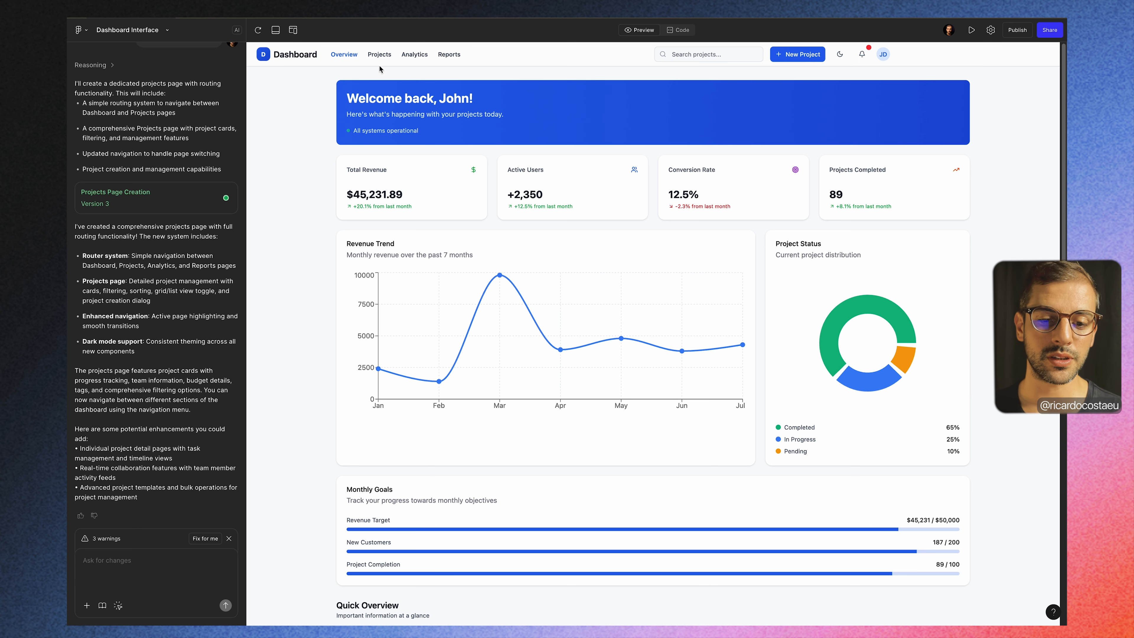
left_click(377, 55)
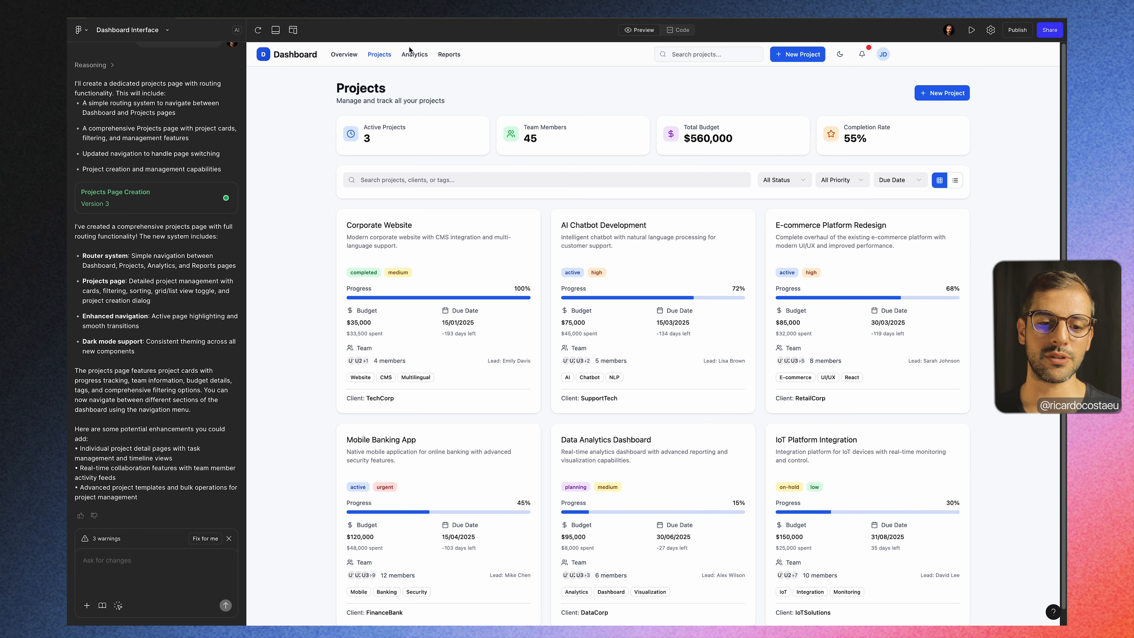
left_click(347, 56)
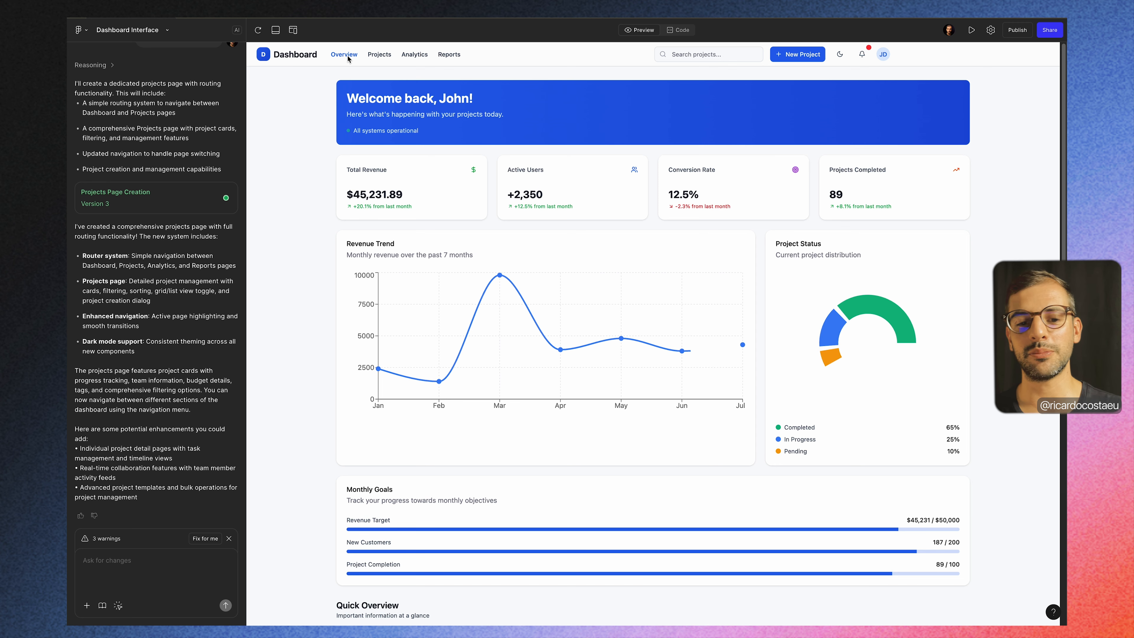
left_click(380, 56)
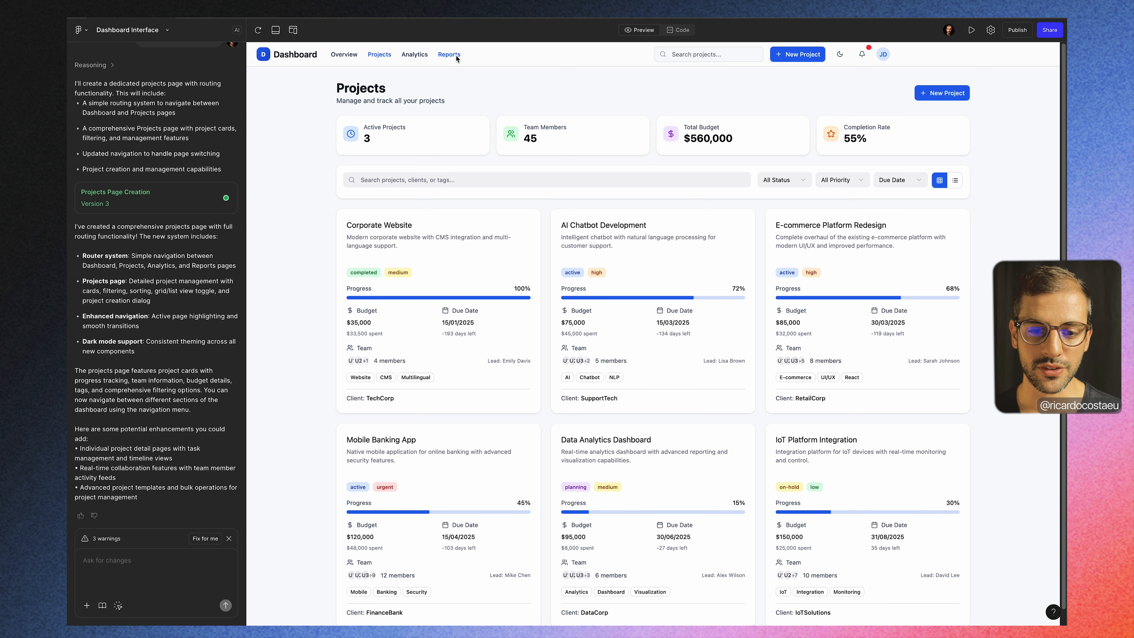
left_click(347, 55)
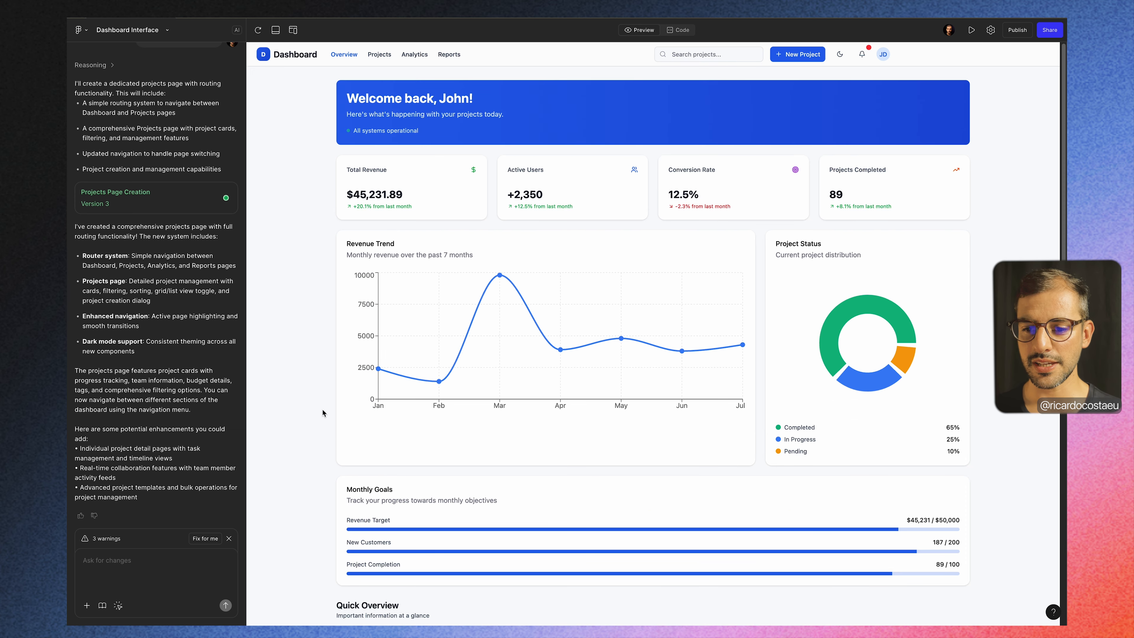
scroll(322, 410, "down", 3)
scroll(838, 244, "down", 10)
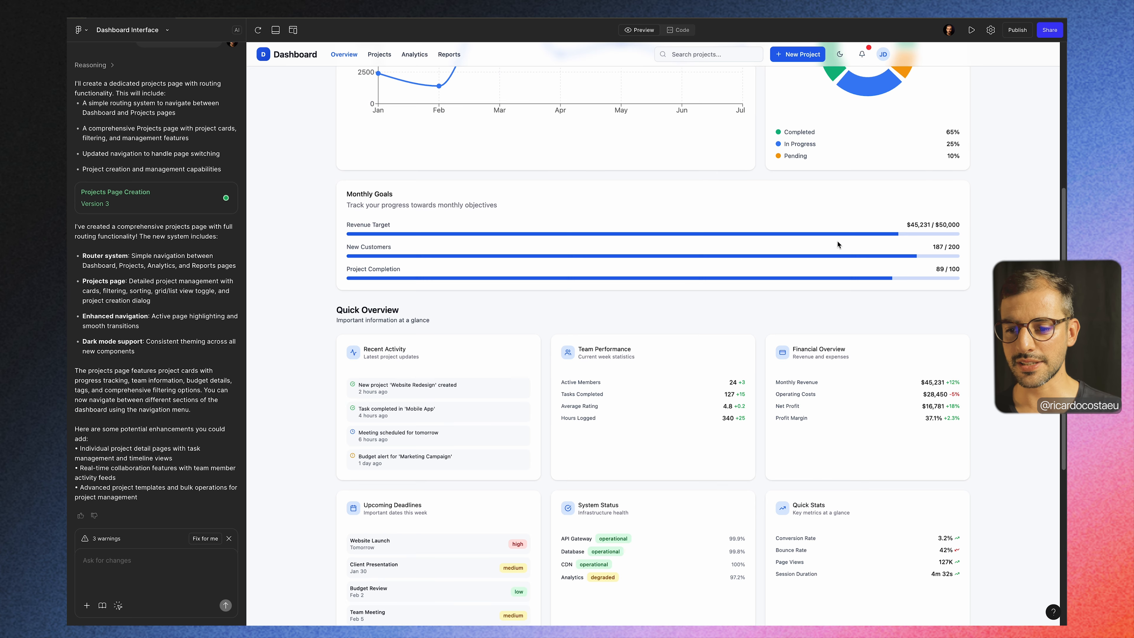
scroll(838, 244, "up", 15)
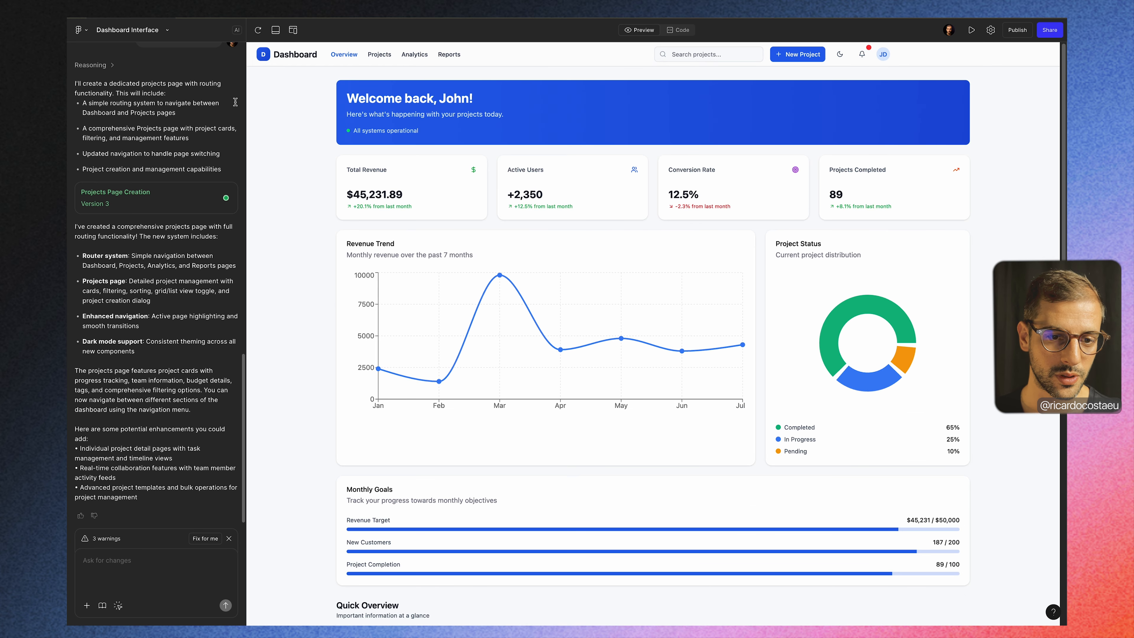
Step: View the available file actions and the general Make settings, and return to the dashboard preview
left_click(167, 29)
mouse_move(187, 93)
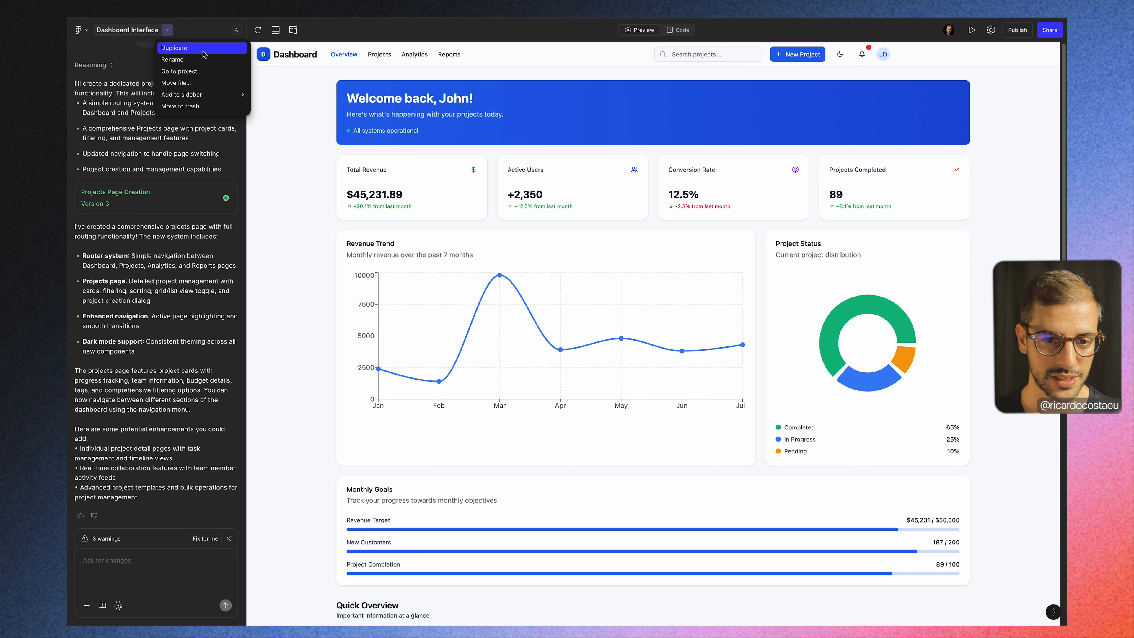
left_click(275, 150)
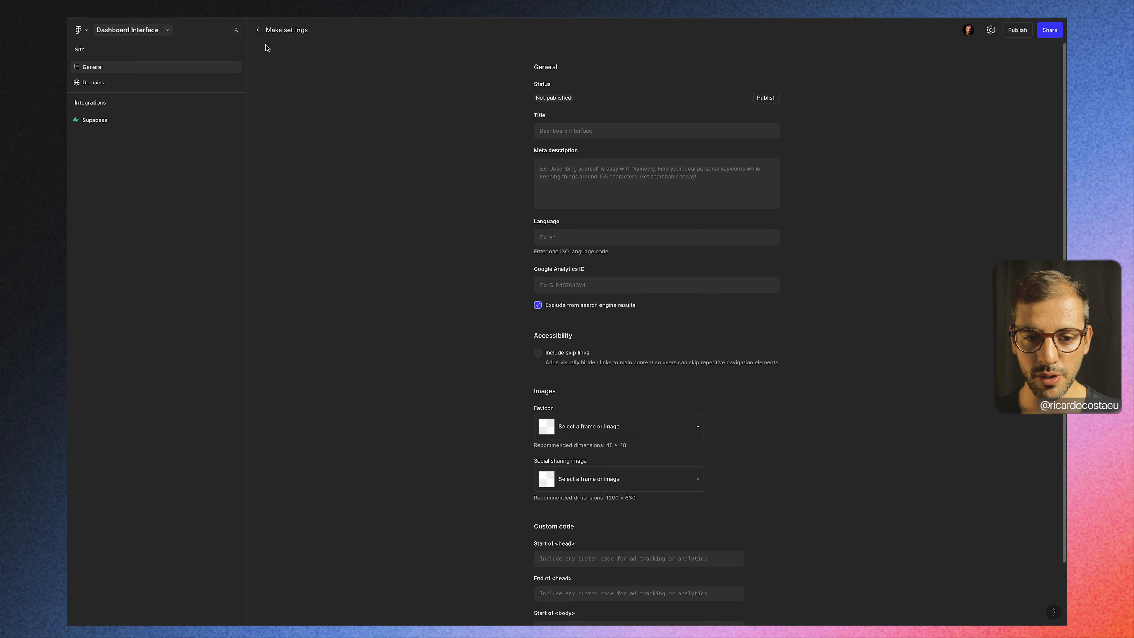
left_click(258, 30)
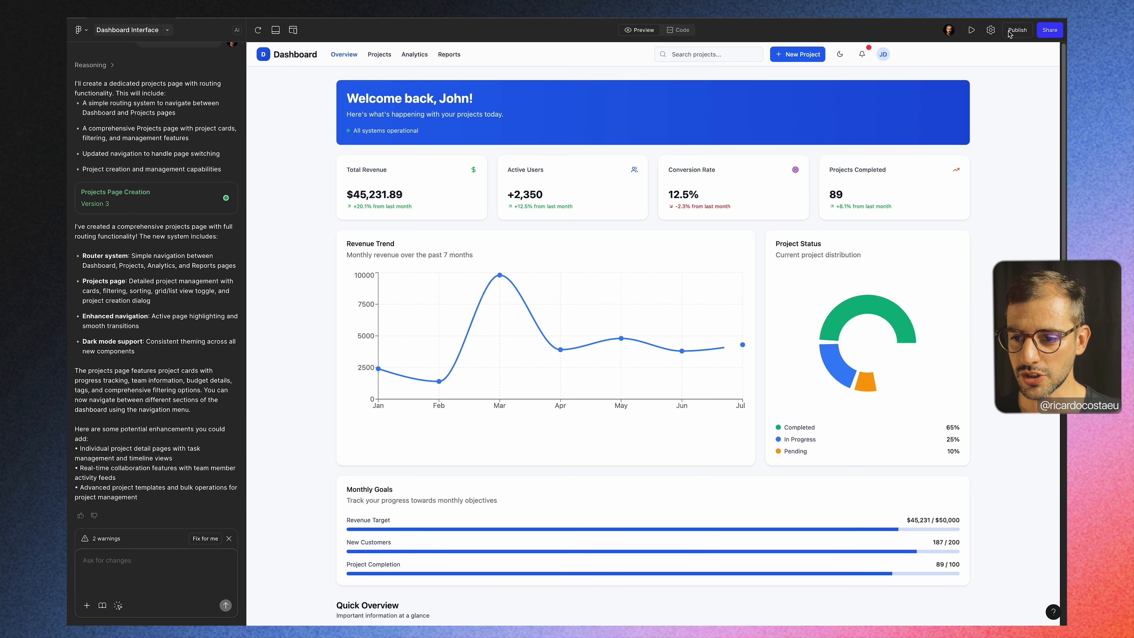
Step: Review the file's sharing options and the publishing options, including the site URL, without sharing or publishing
left_click(1051, 31)
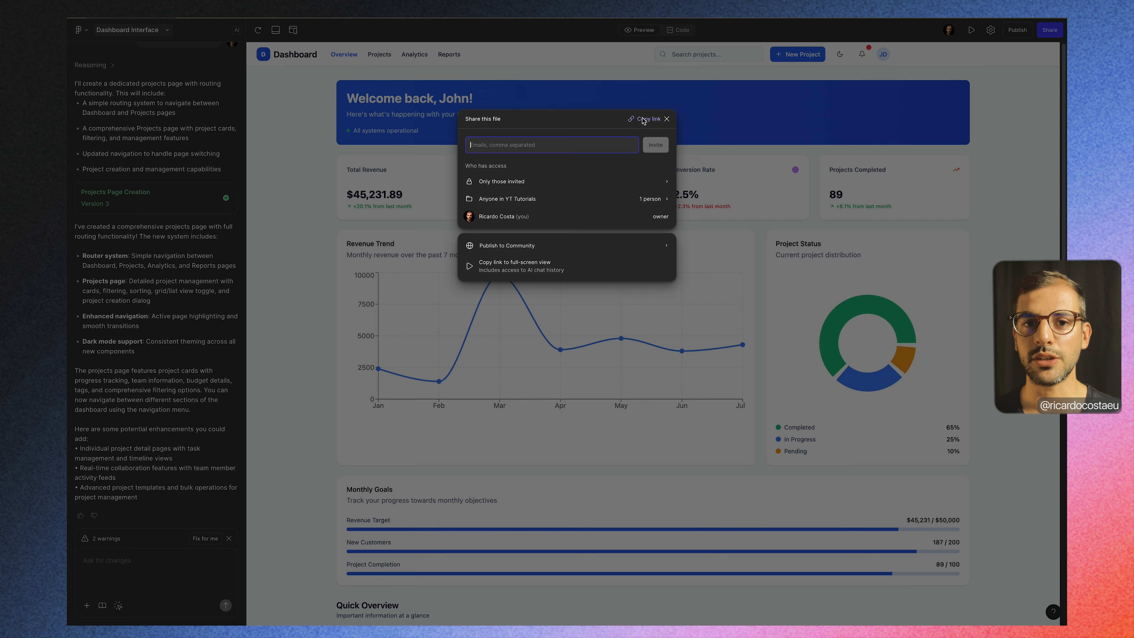
left_click(667, 119)
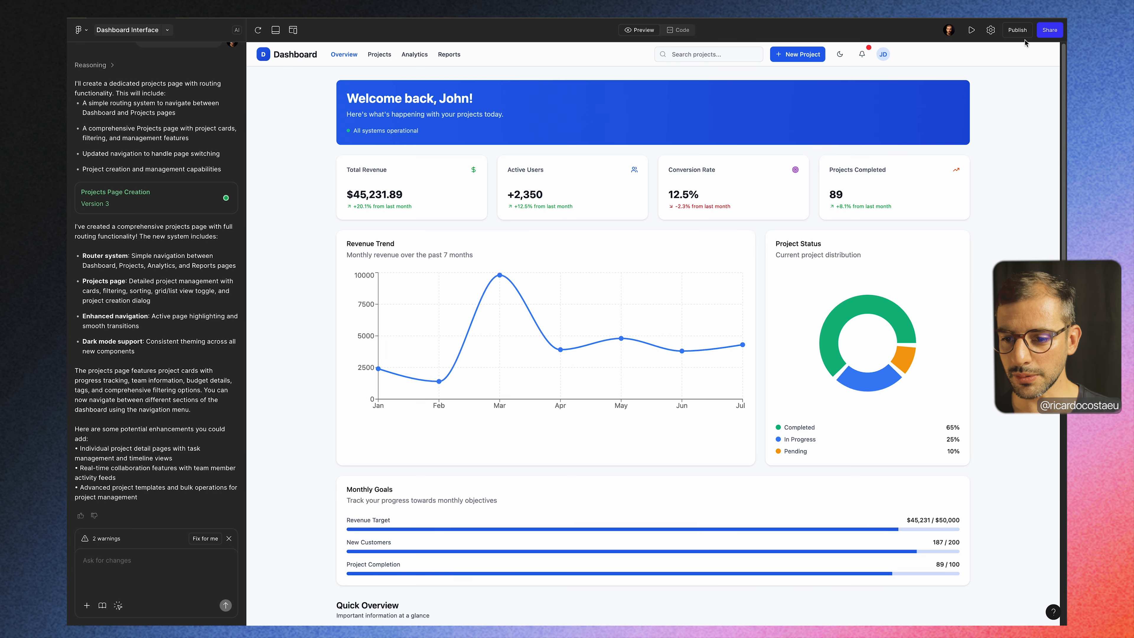
left_click(1019, 31)
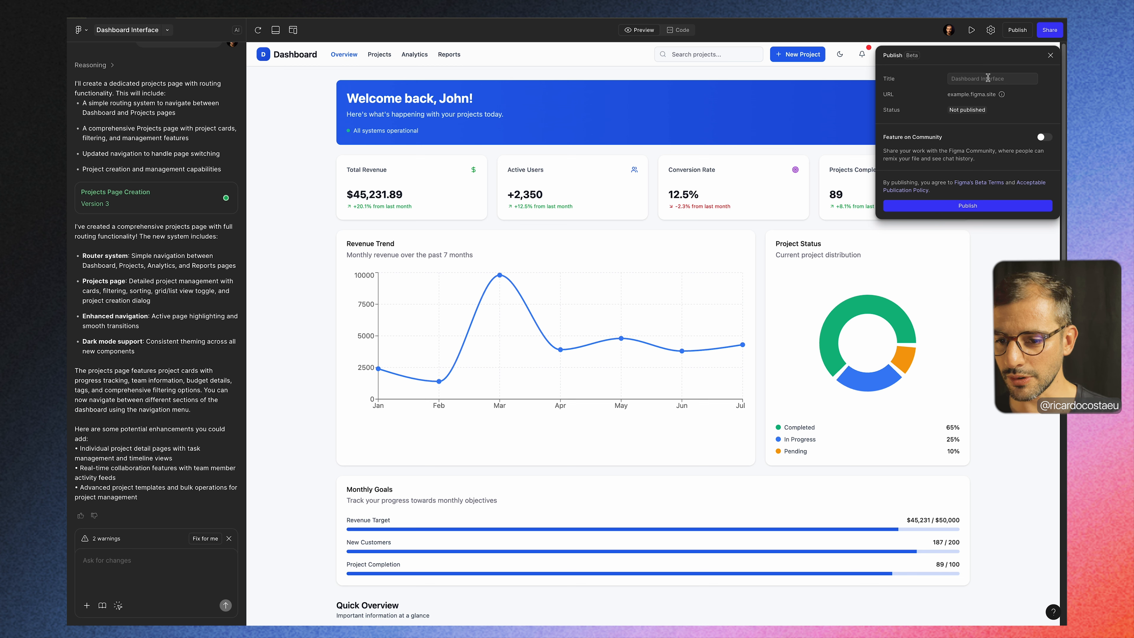
left_click_drag(969, 95, 997, 96)
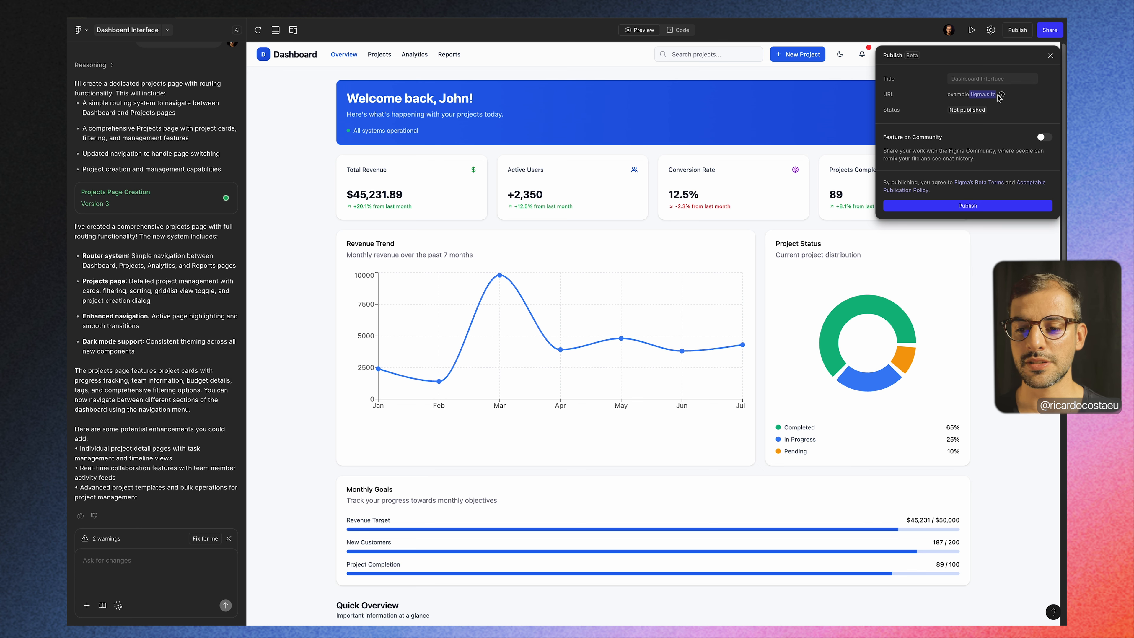
left_click(1050, 57)
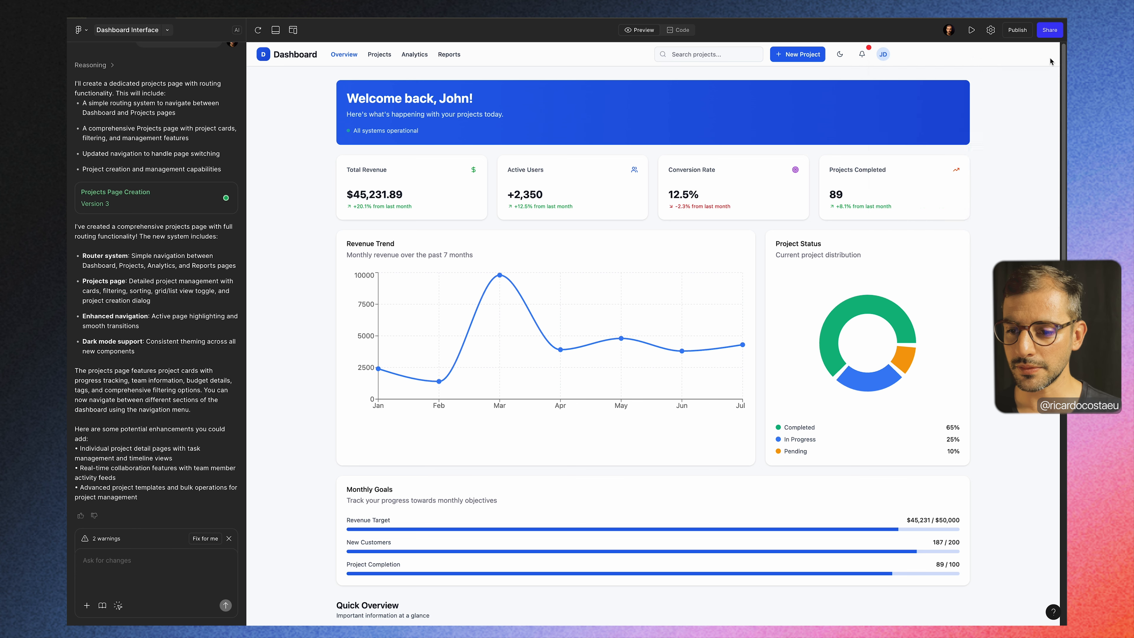
Step: Review the General, Domains and Supabase integration pages of the Make settings and return to the dashboard preview
left_click(991, 29)
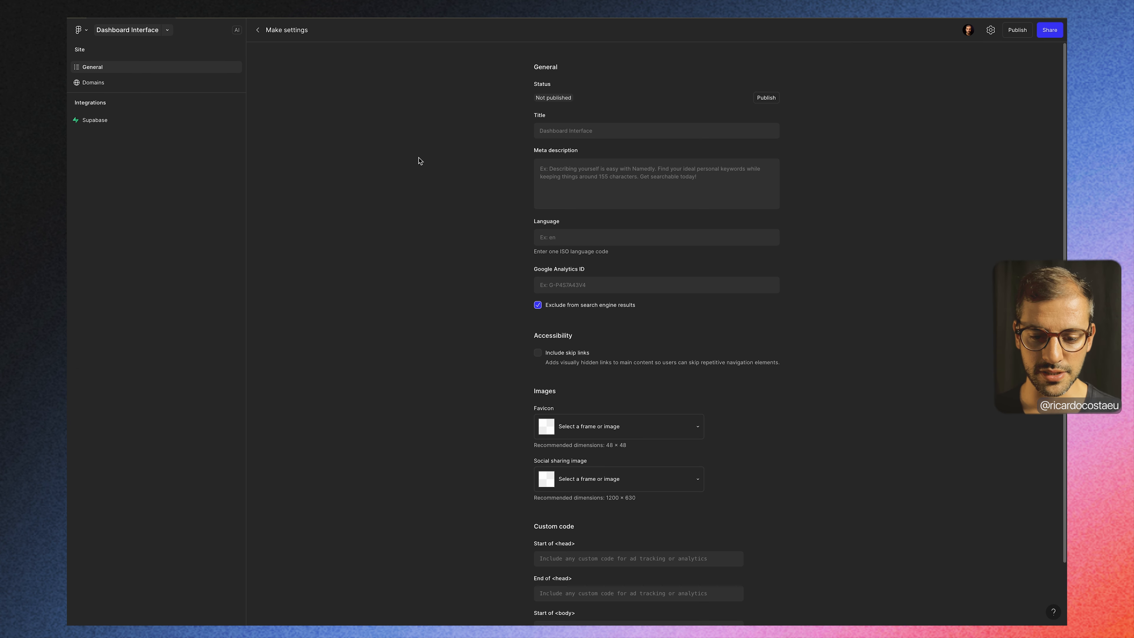
scroll(419, 161, "down", 3)
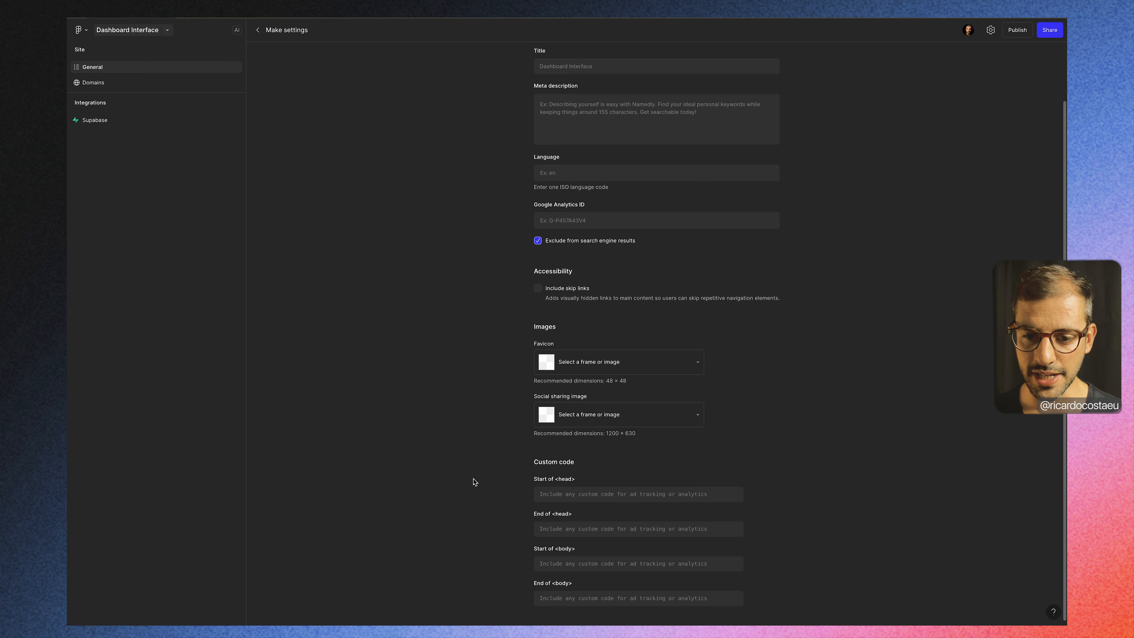
scroll(476, 482, "up", 3)
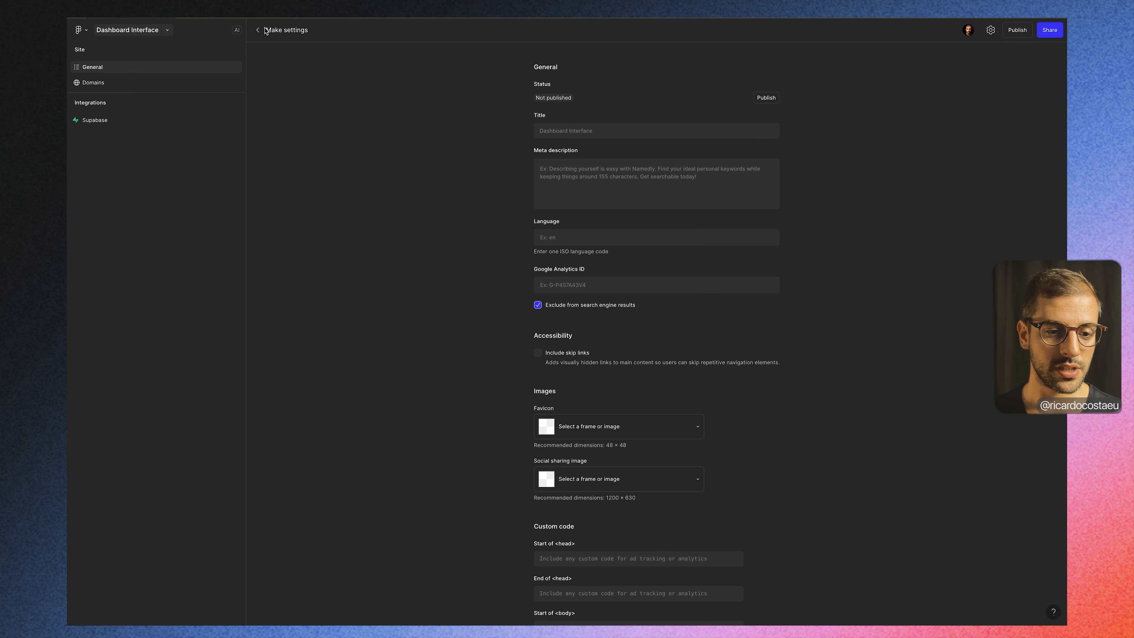
left_click(111, 84)
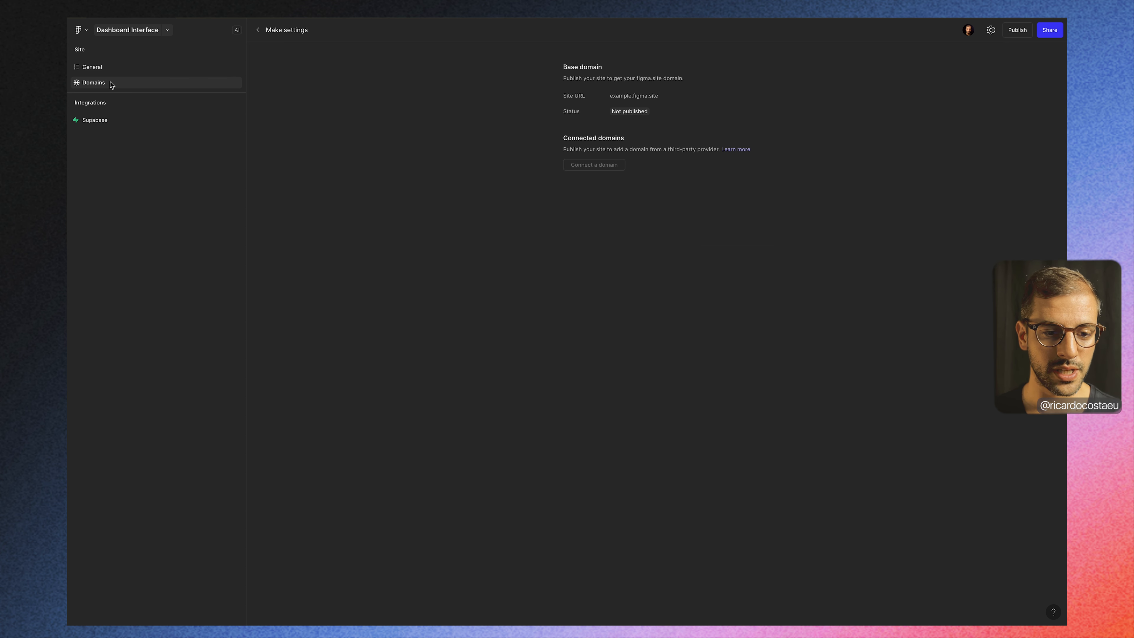
left_click(91, 120)
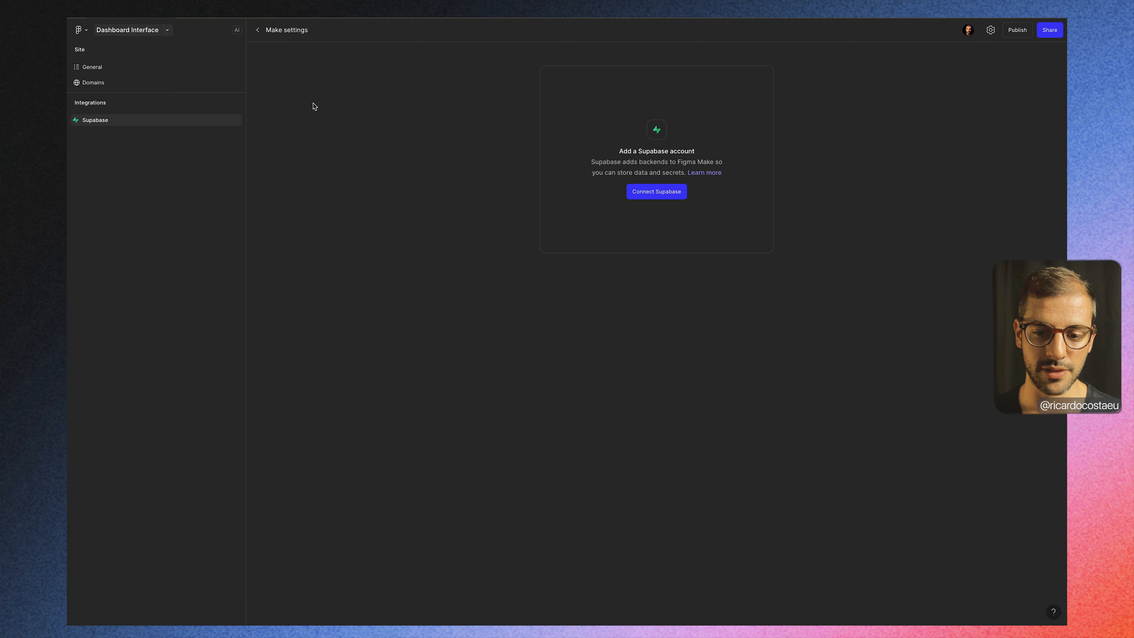
left_click(258, 30)
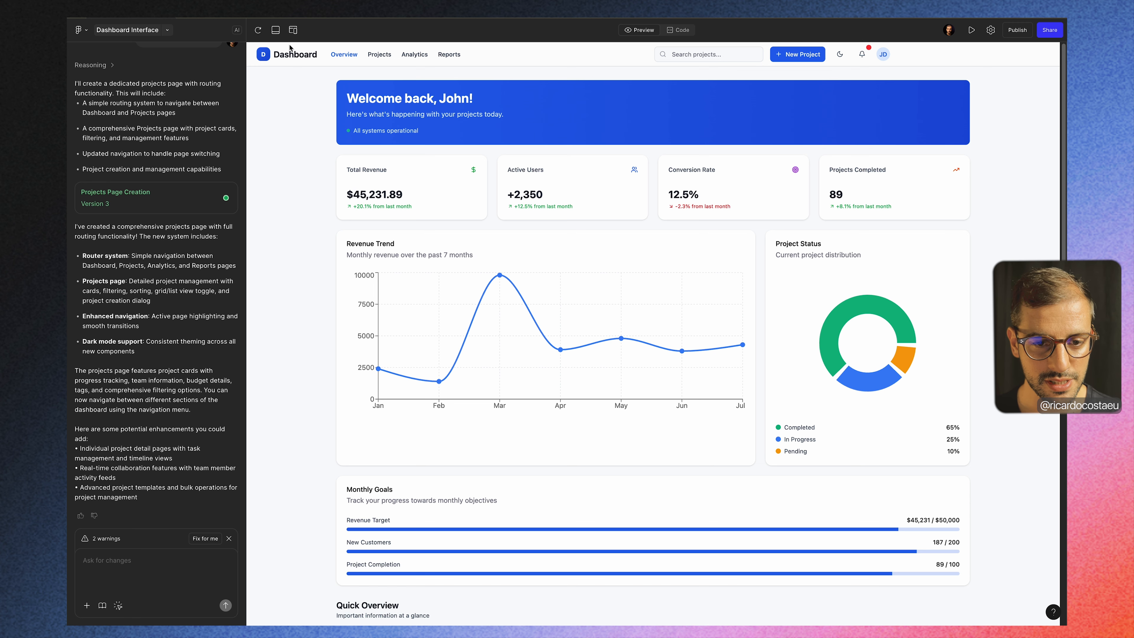
Step: Preview the dashboard at iPhone 16 size and look through its mobile layout down to the Financial Overview and Upcoming Deadlines cards
left_click(293, 30)
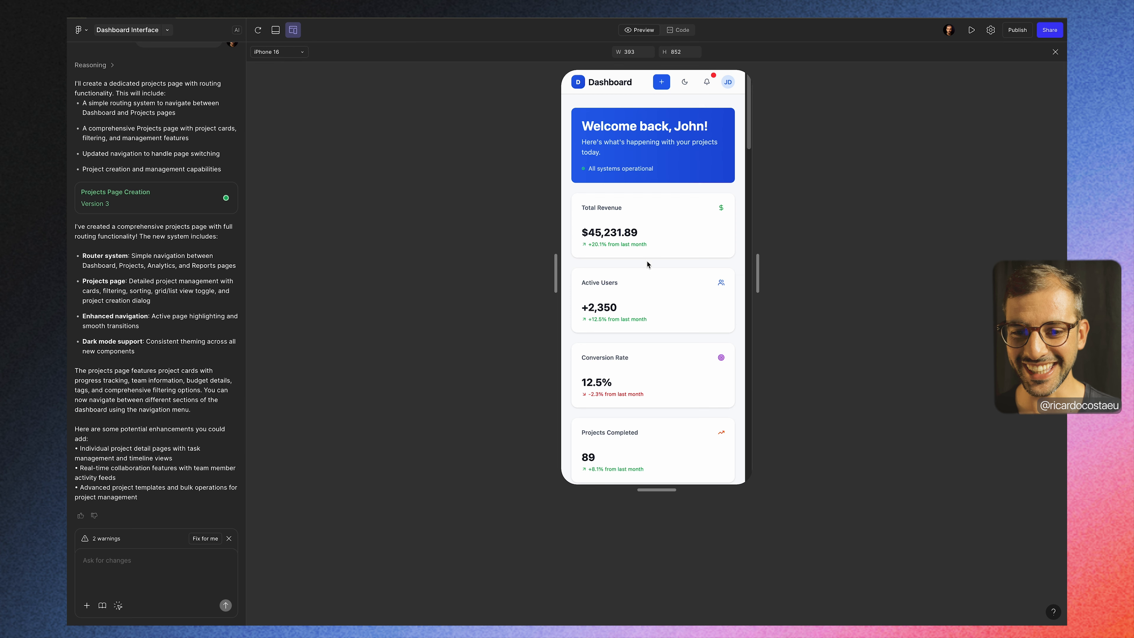
scroll(658, 207, "down", 10)
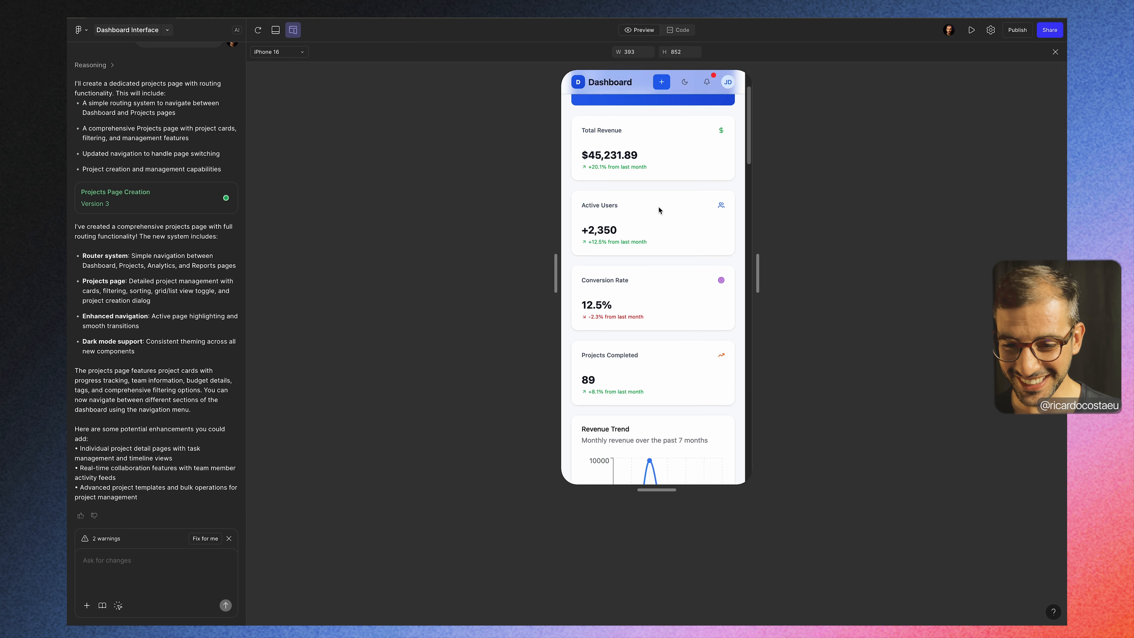
scroll(658, 206, "down", 10)
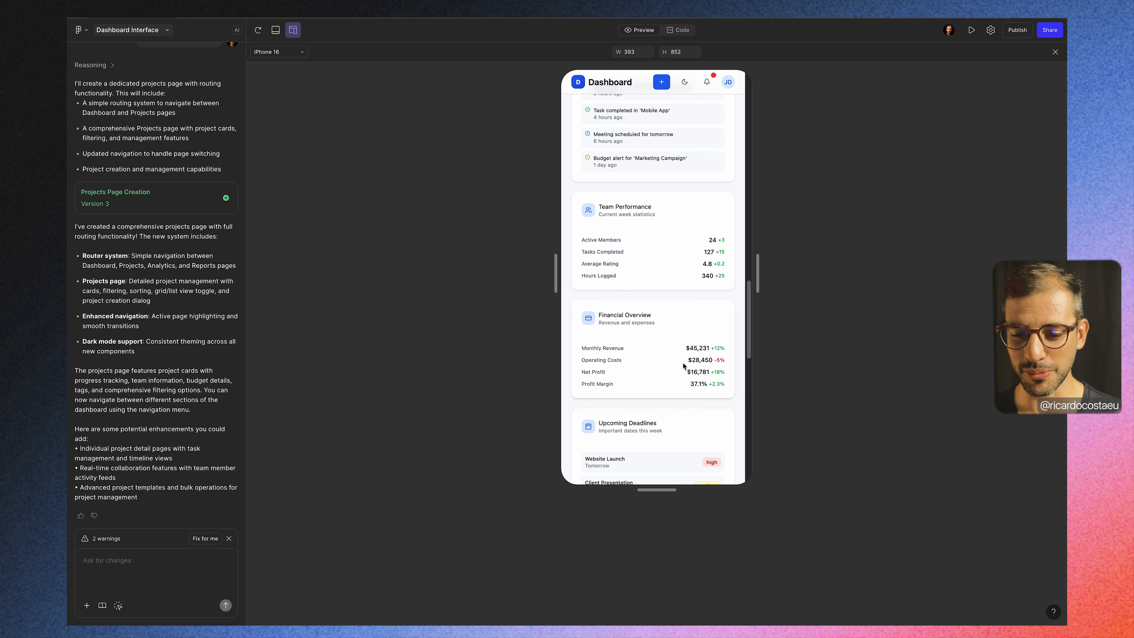
scroll(683, 363, "down", 7)
Step: Widen the responsive preview to a custom width of about 1609 and check how the Overview page sections adapt
left_click_drag(759, 277, 987, 279)
scroll(873, 279, "up", 10)
scroll(846, 297, "up", 8)
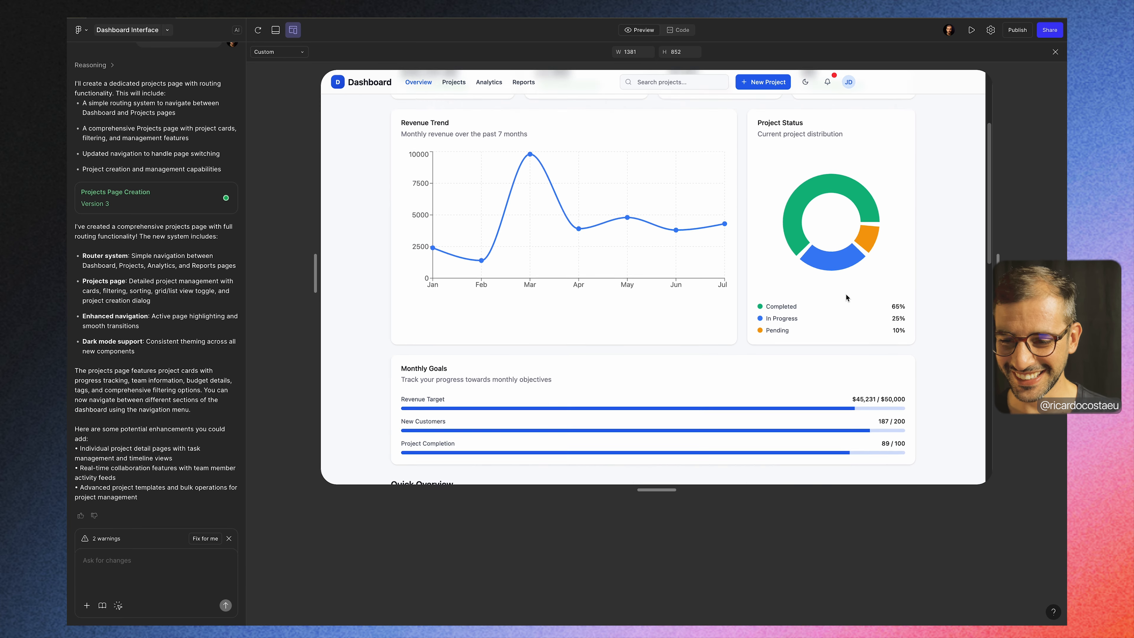
left_click_drag(997, 259, 1056, 228)
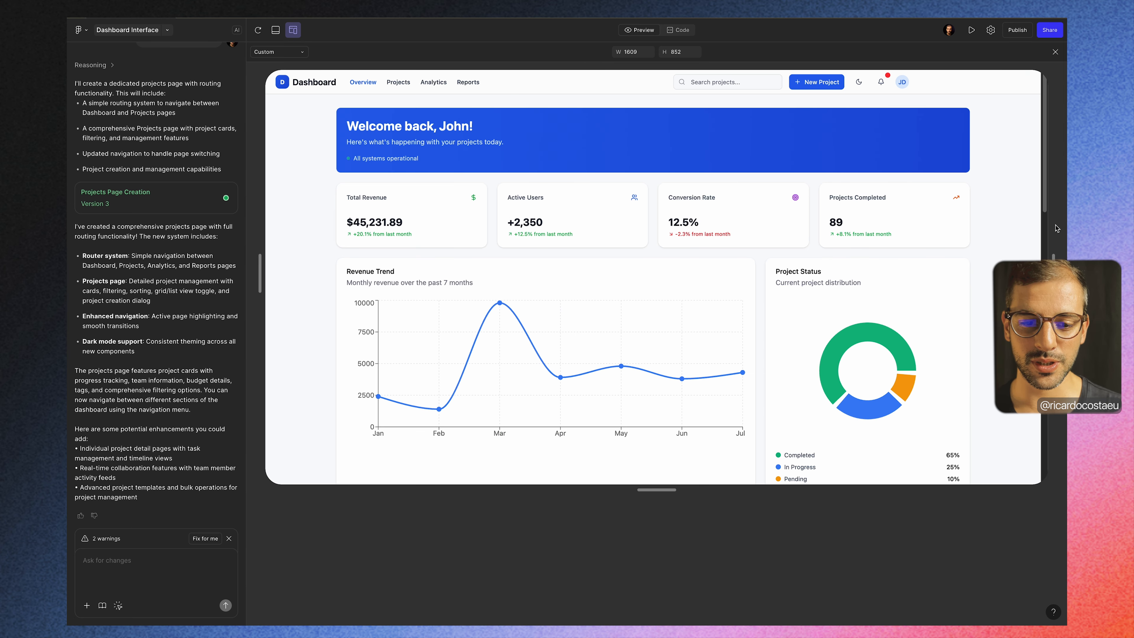
scroll(383, 227, "down", 20)
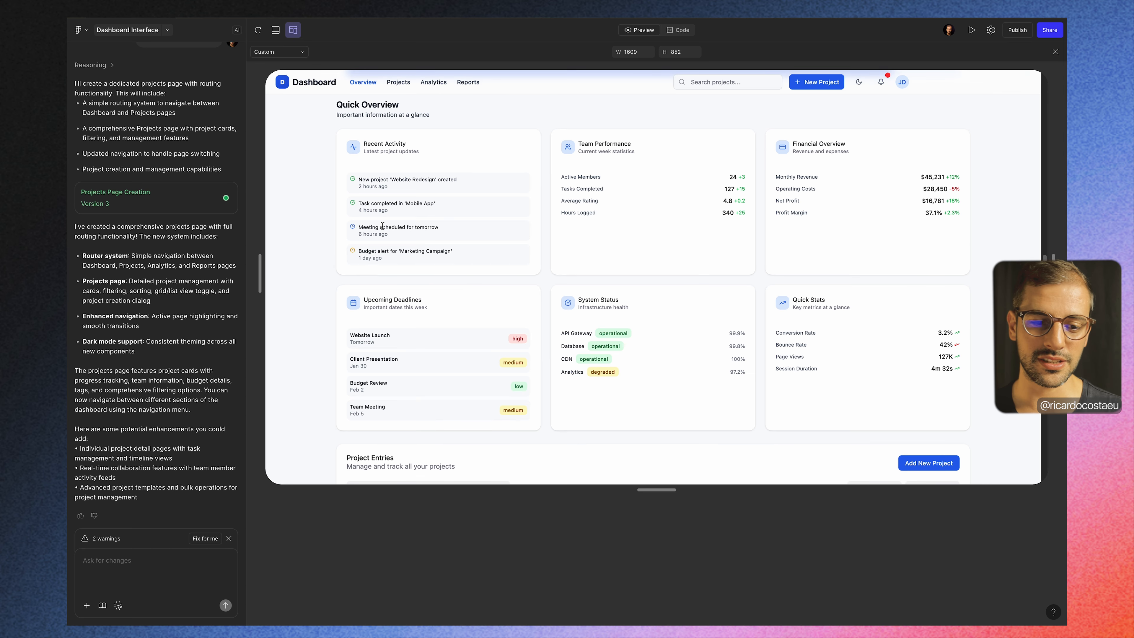
scroll(383, 226, "up", 20)
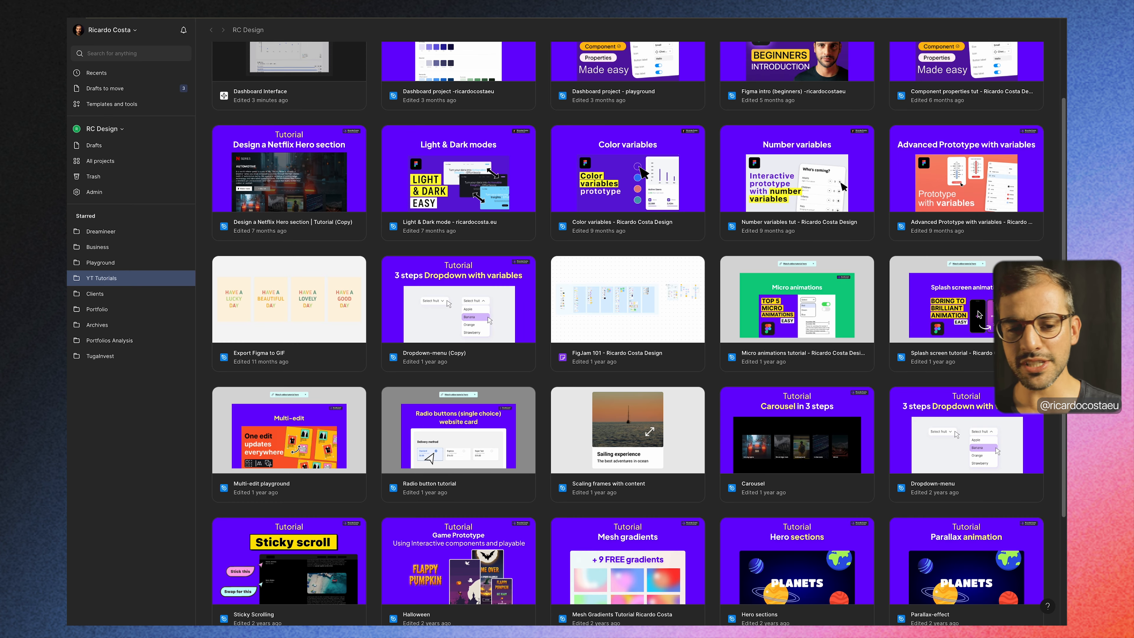
Step: Switch to the Splash screen tutorial design file, go to its Splash screen tutorial page and preview the prototype inline
key("super+shift+t")
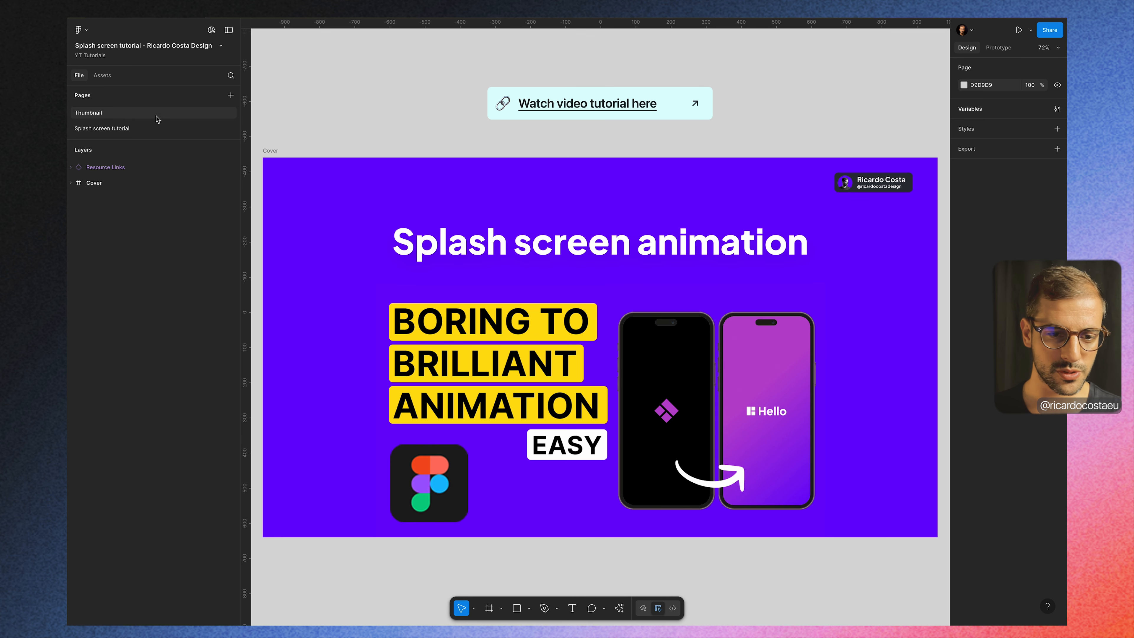
left_click(114, 128)
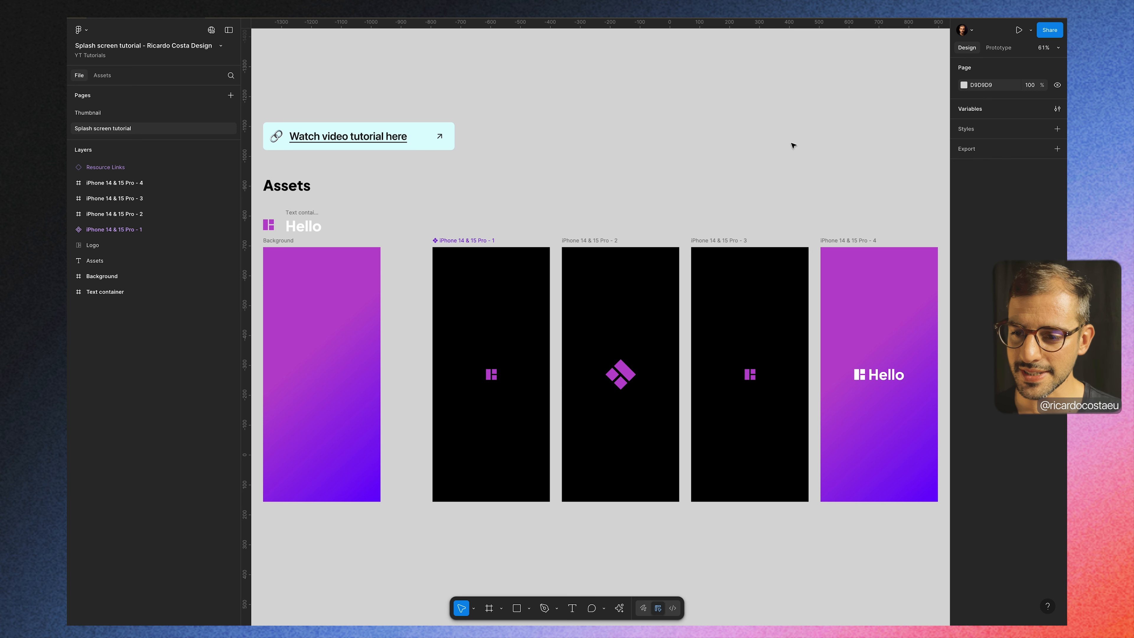
left_click(1030, 30)
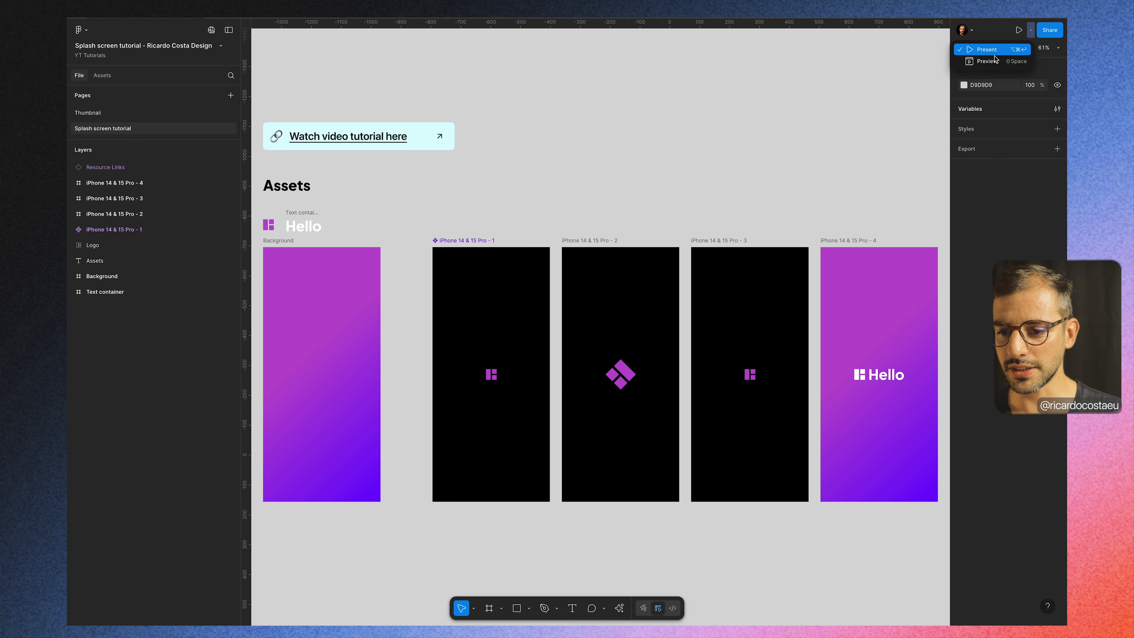
left_click(986, 61)
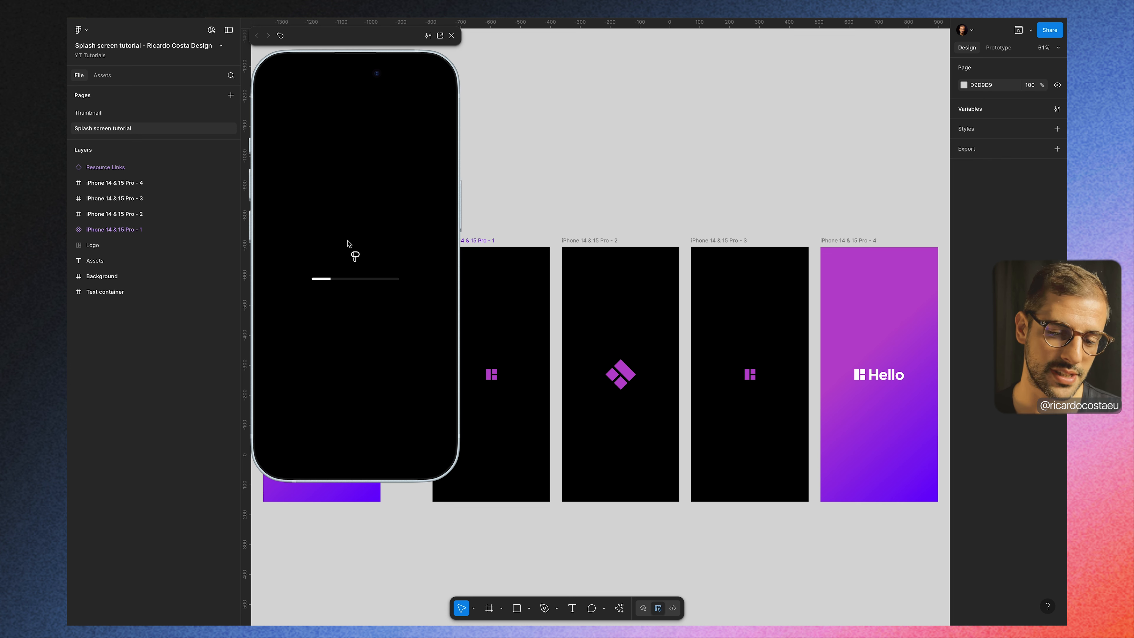
Step: Replay the splash screen animation from the start a few times and close the prototype preview
left_click(574, 251)
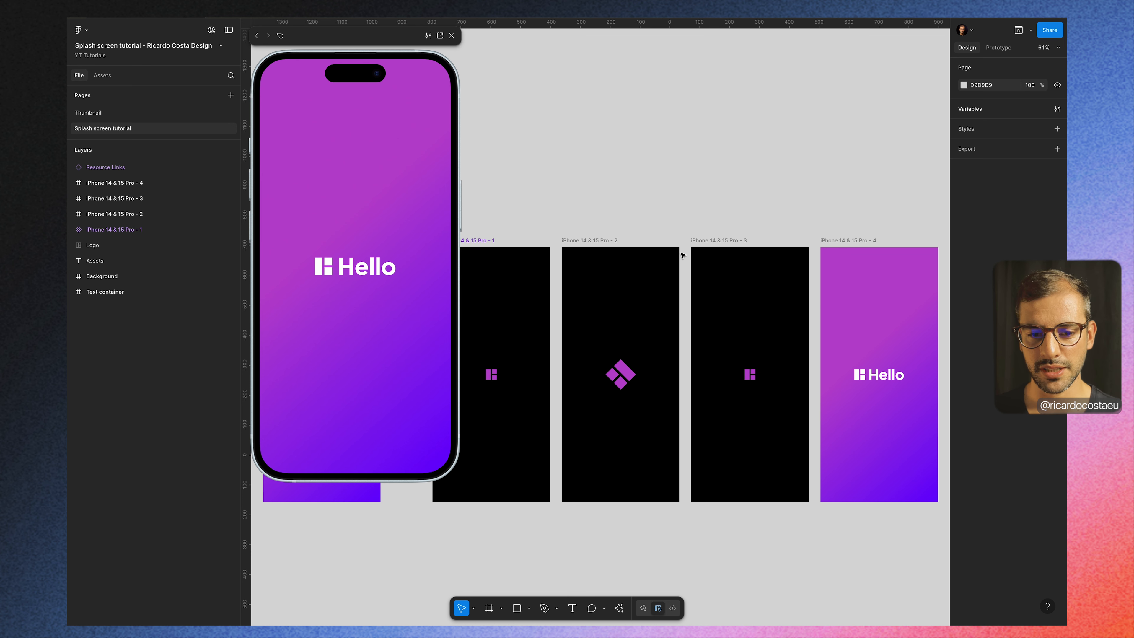
left_click(281, 37)
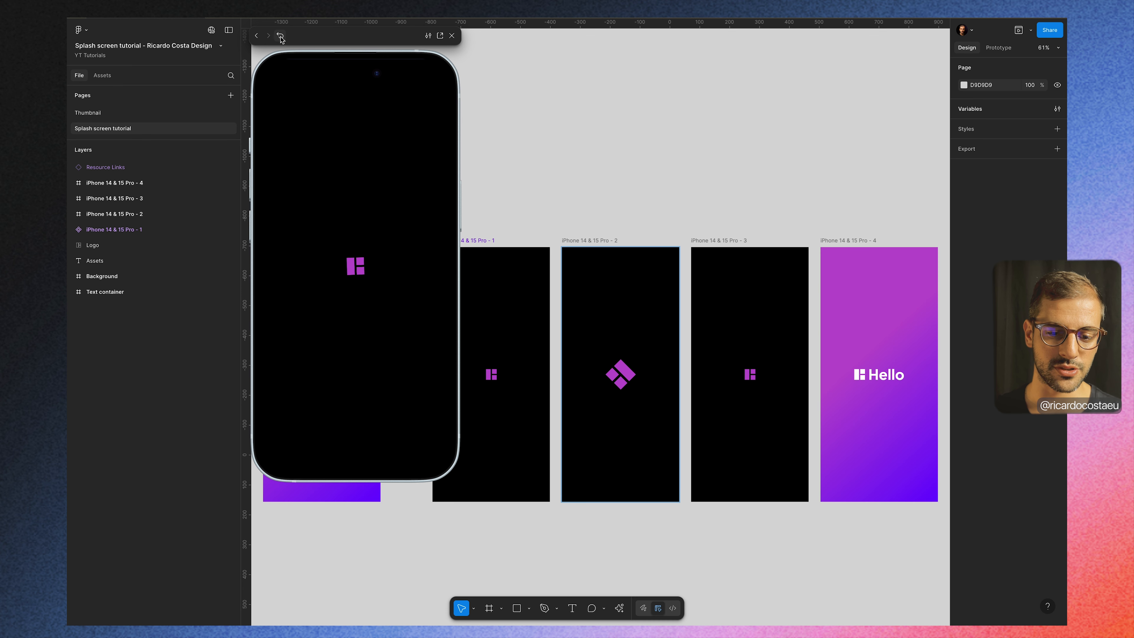
left_click(280, 36)
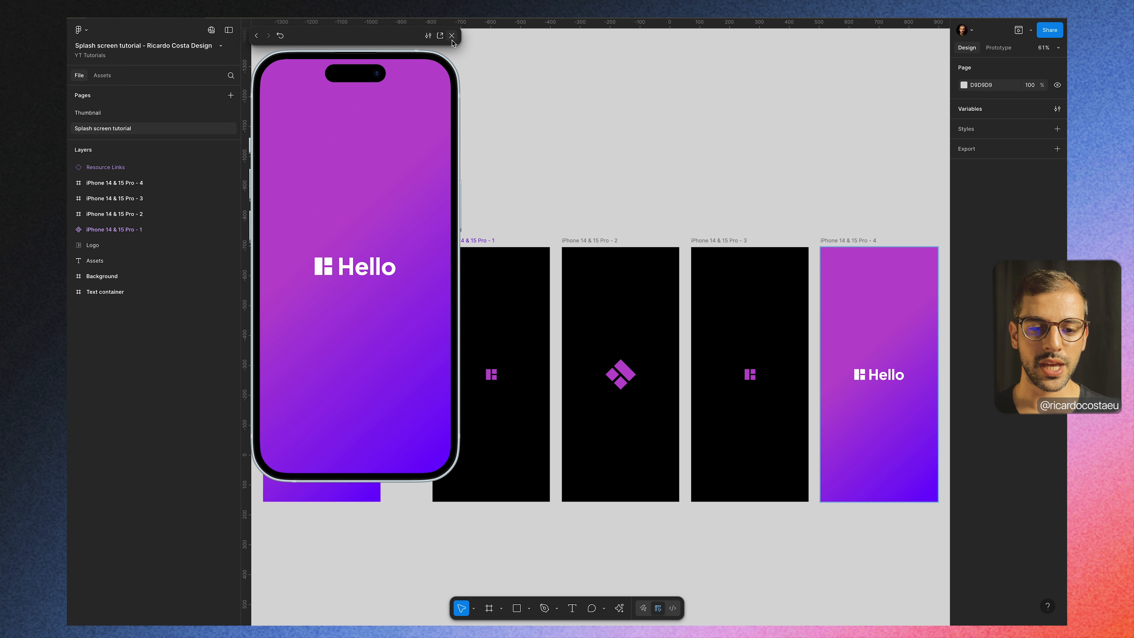
left_click(288, 38)
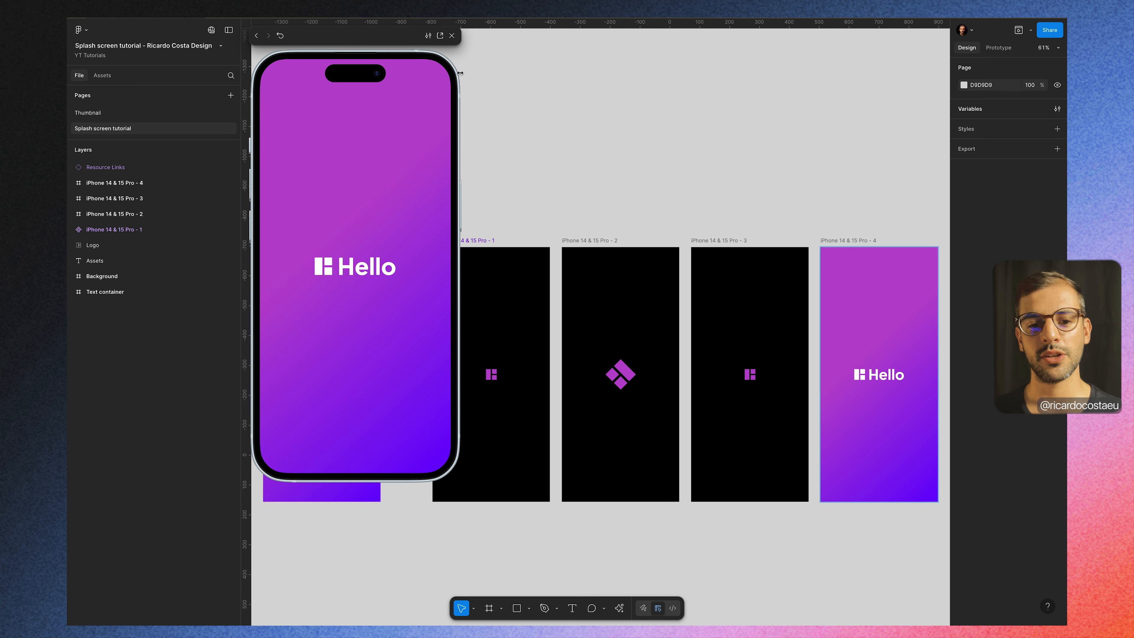
left_click(452, 36)
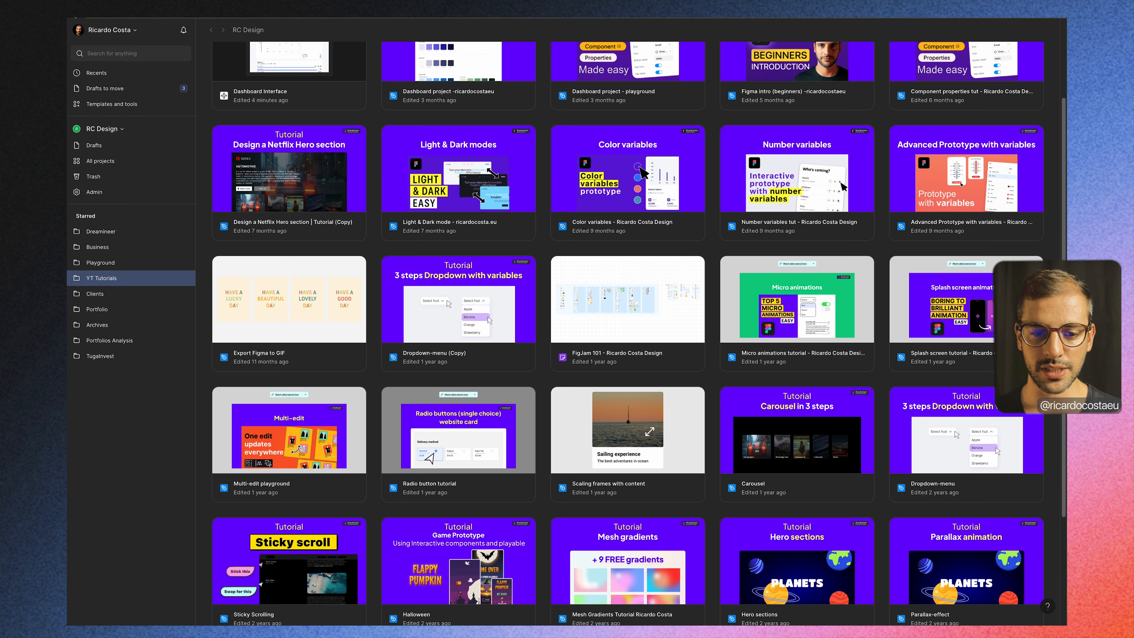
Step: Create a new Figma Make file from the YT Tutorials project
scroll(540, 193, "up", 3)
left_click(942, 53)
left_click(953, 183)
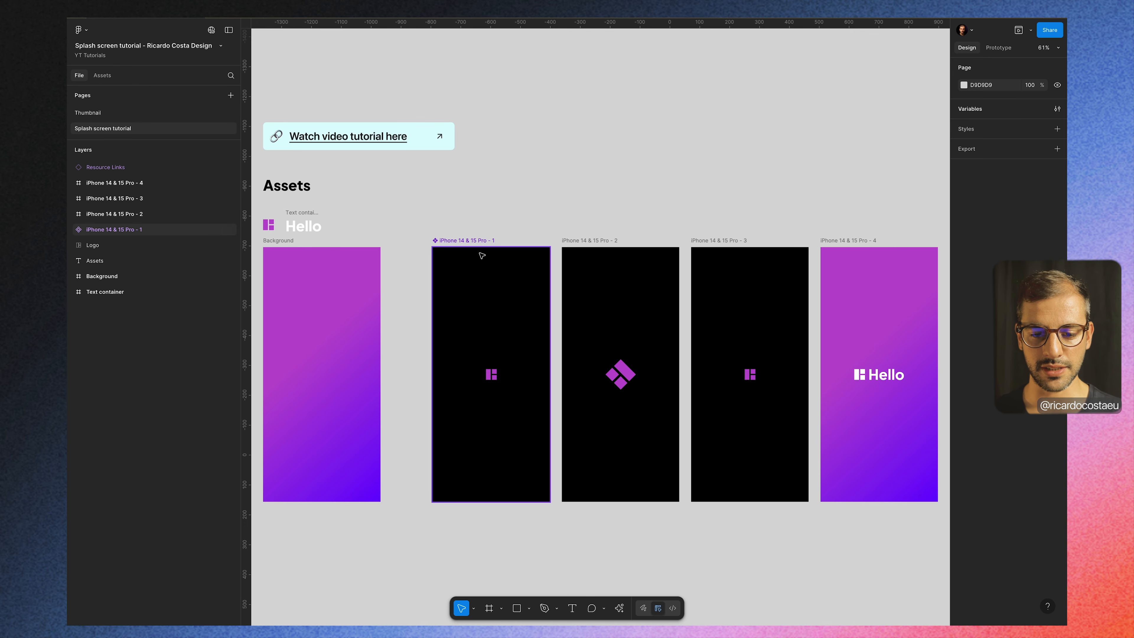
Step: Try to attach the splash screen frames iPhone 14 & 15 Pro - 1 through 4 together to the new Make prompt
left_click(468, 242)
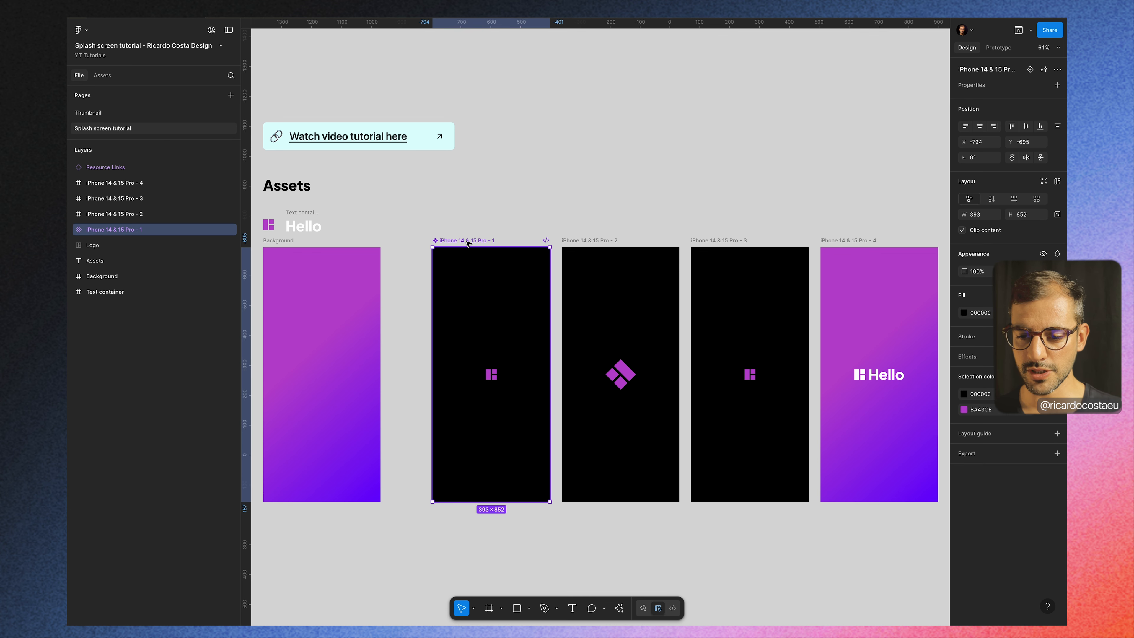
left_click(858, 242, "shift")
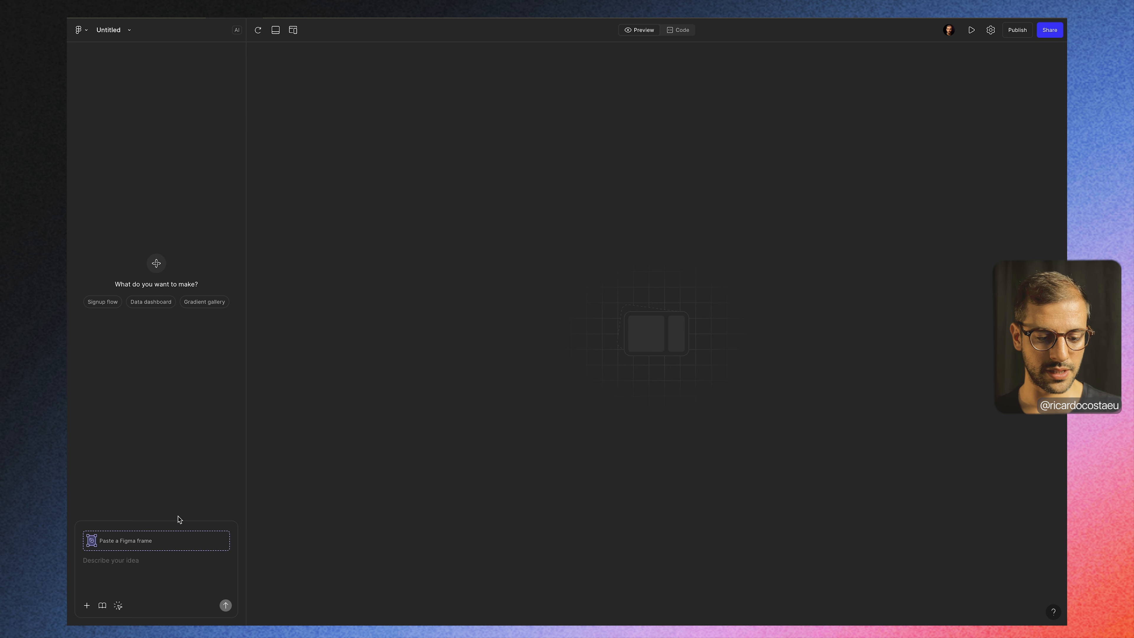
left_click(130, 559)
key("ctrl+v")
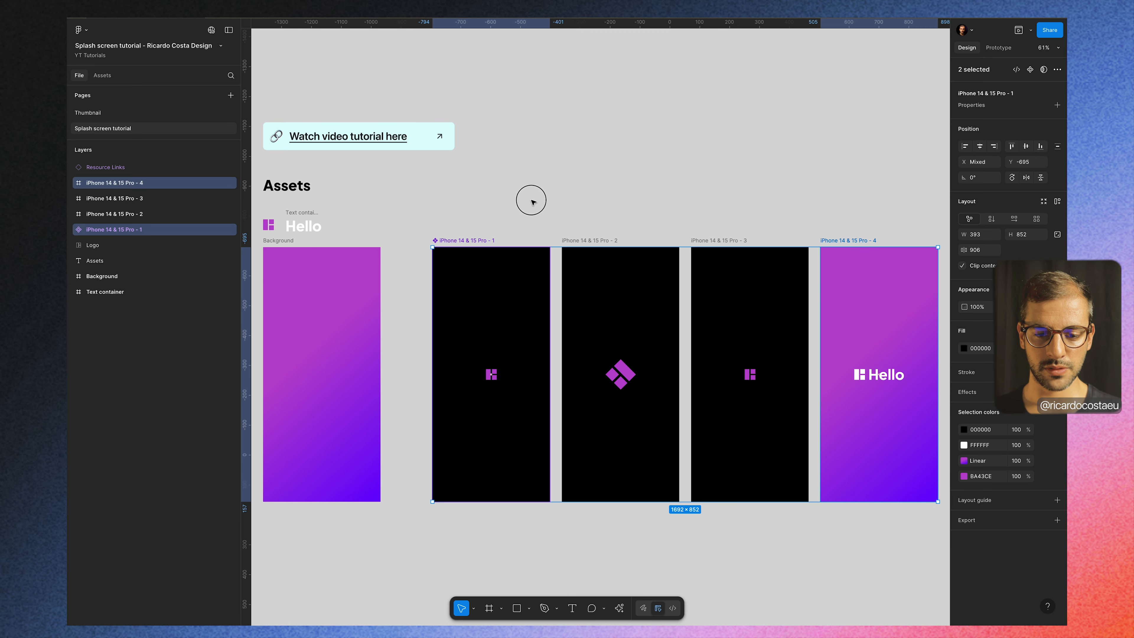
Step: Copy the iPhone 14 & 15 Pro - 1 frame from the splash screen file and attach it to the Make prompt
left_click(479, 234)
left_click(468, 241)
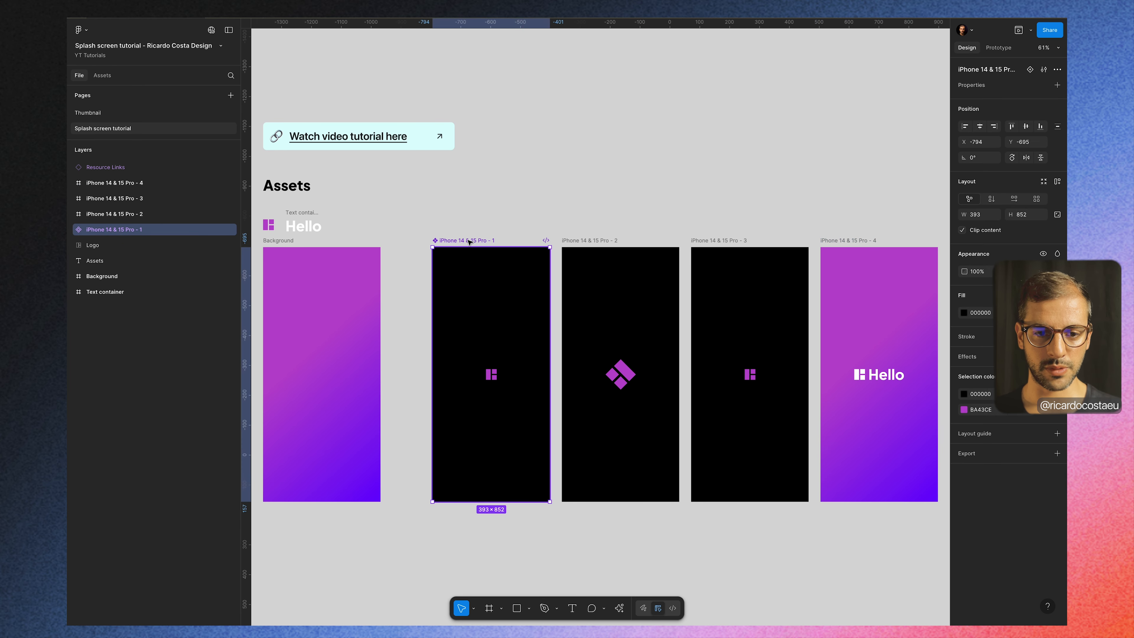
left_click(235, 12)
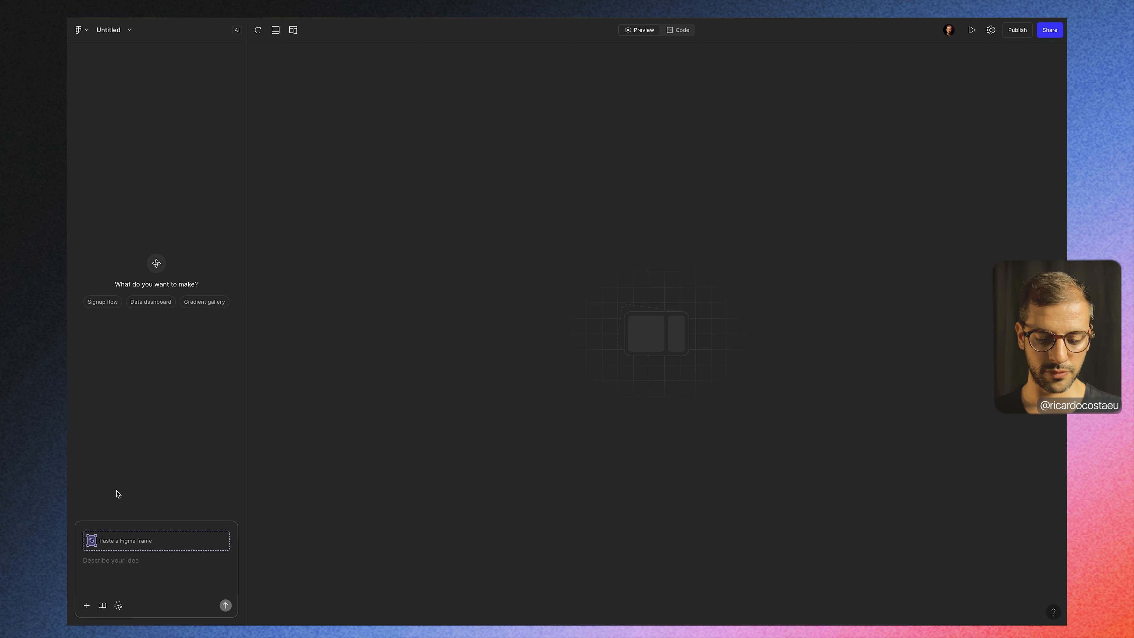
key("super+v")
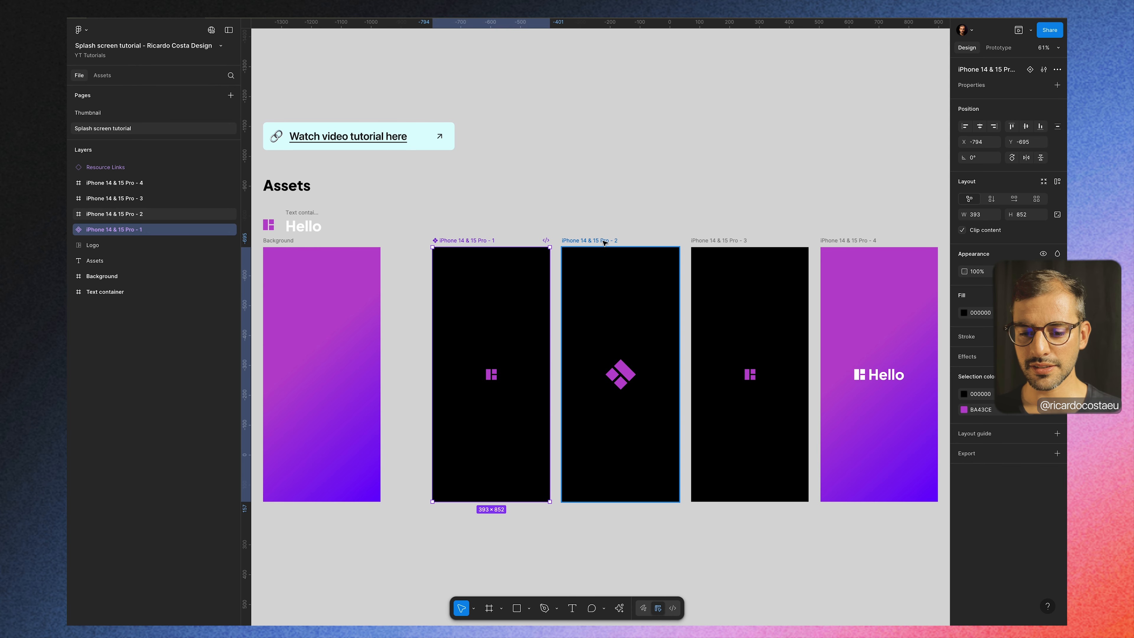
Step: Try to attach the remaining iPhone 14 & 15 Pro frames, up to frame 4, to the Make prompt
left_click(603, 242)
left_click(854, 241, "shift")
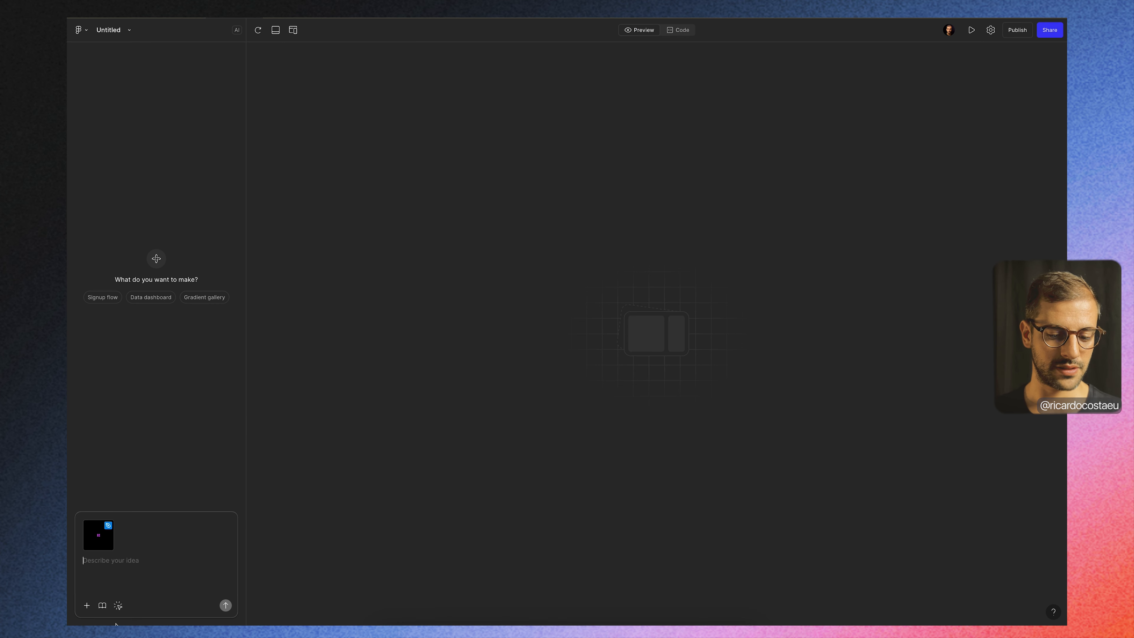
key("super+v")
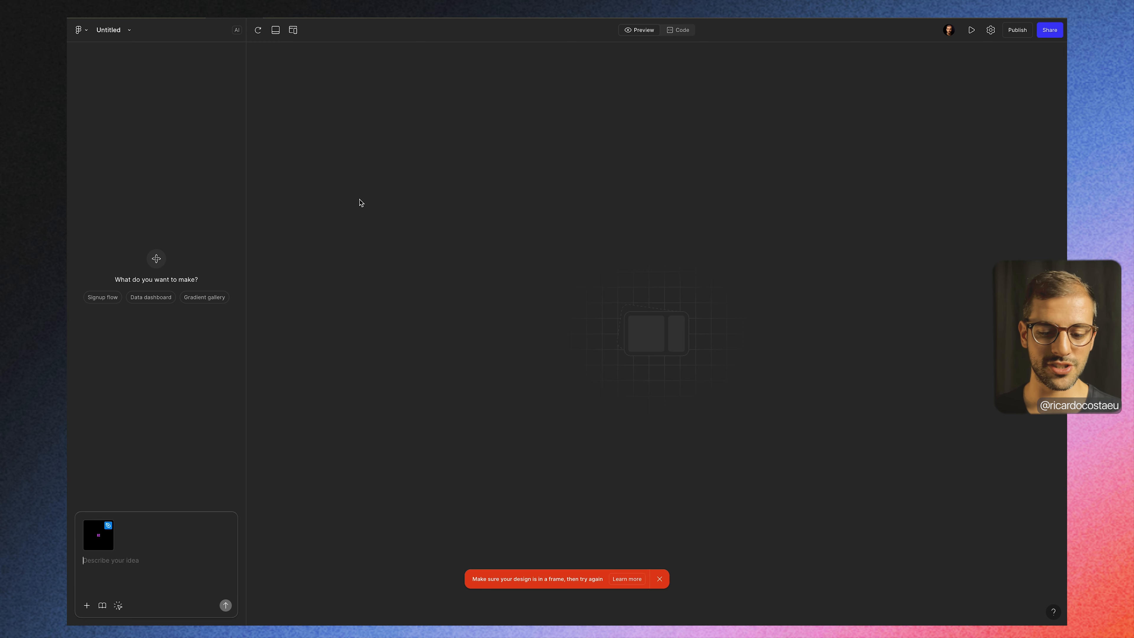
left_click(152, 16)
left_click(681, 204)
left_click(824, 241)
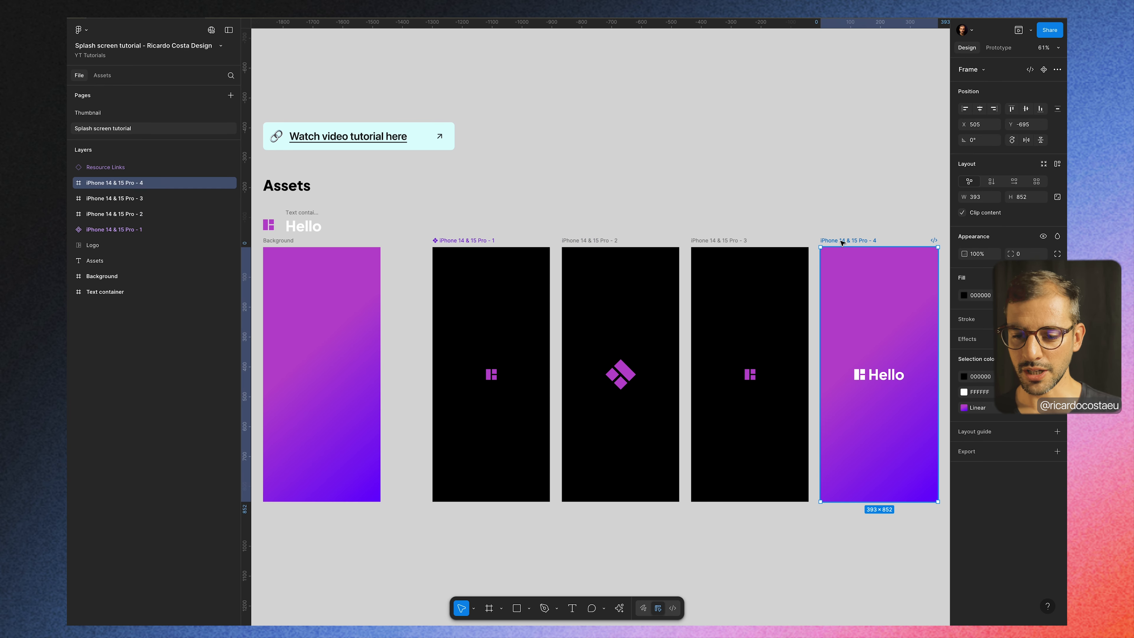
Step: Copy the iPhone 14 & 15 Pro - 2 and - 3 frames and attach each one to the Make prompt
left_click(598, 241)
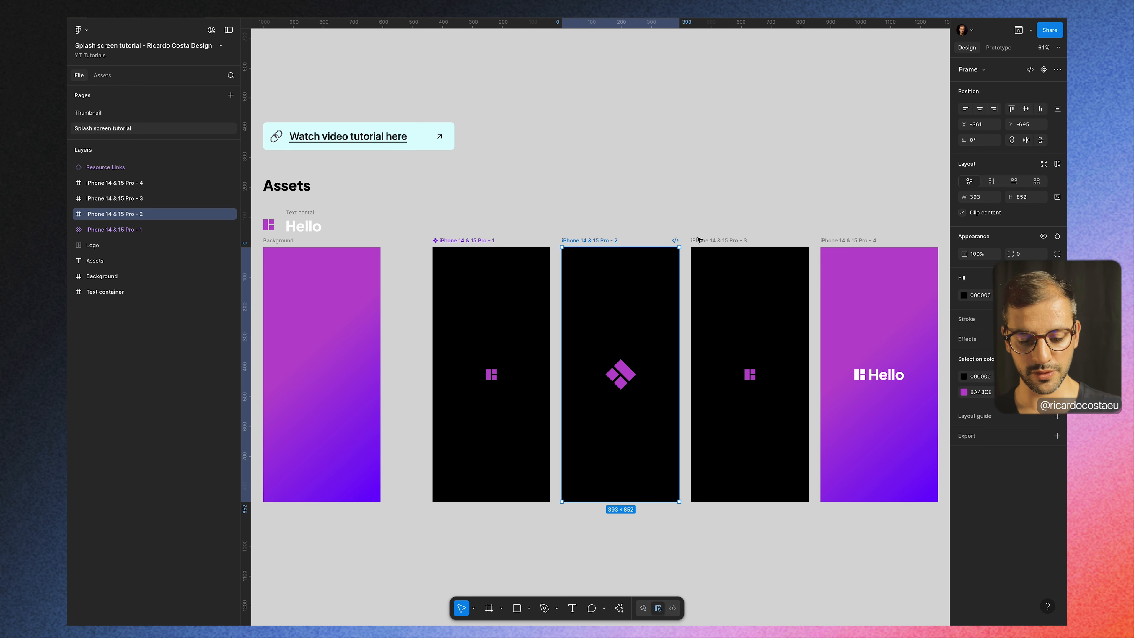
left_click(714, 242)
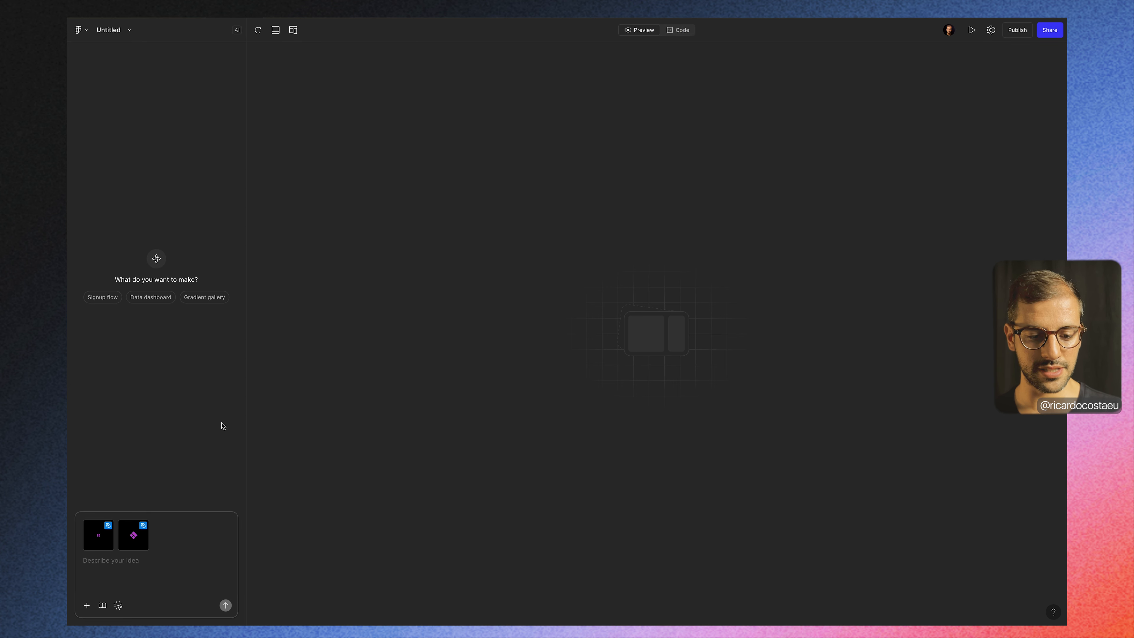
key("ctrl+v")
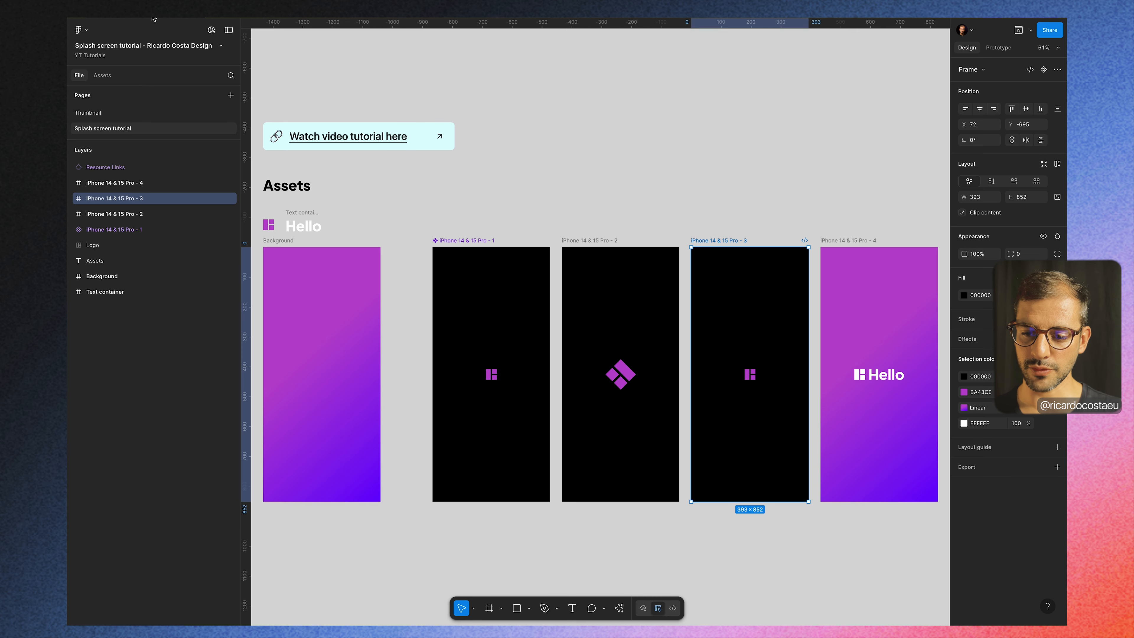
Step: Try to attach the iPhone 14 & 15 Pro - 4 frame as well, and send the prompt "Hello" with the first three frames
left_click(863, 242)
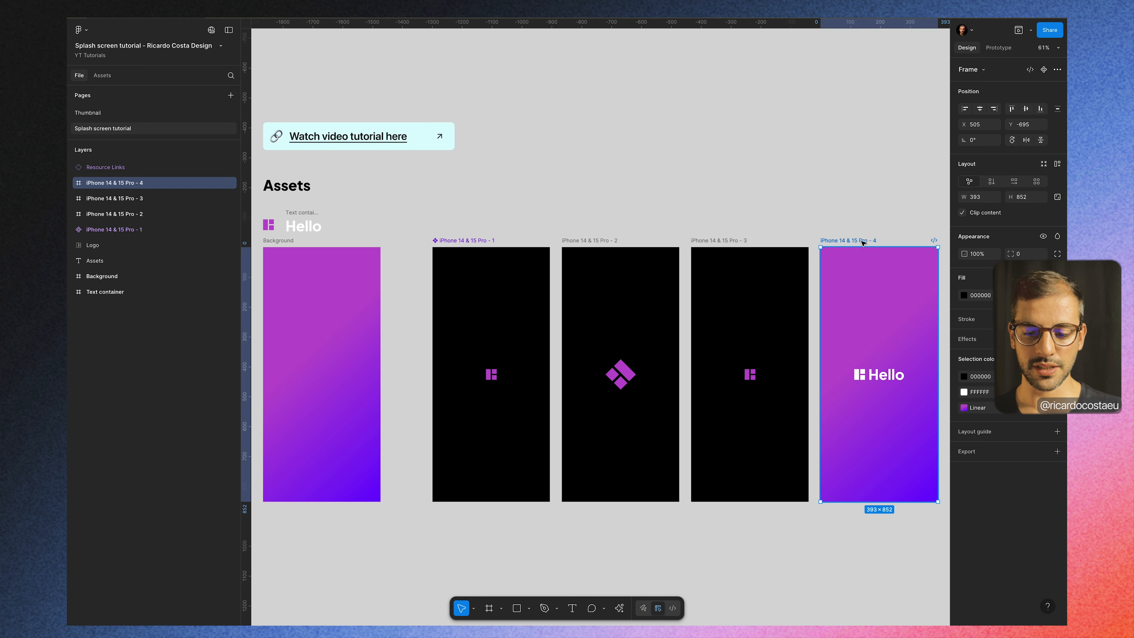
left_click(227, 18)
type("Hello")
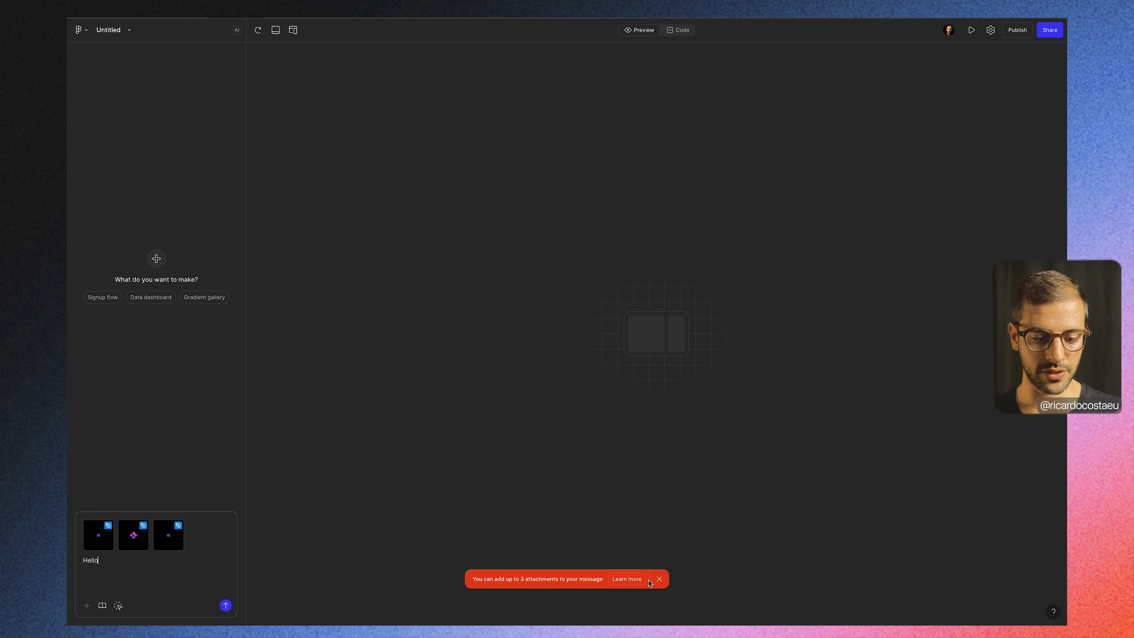
left_click(659, 579)
Step: Clear the frame attachments from the follow-up prompt, including the purple Hello frame
left_click(180, 525)
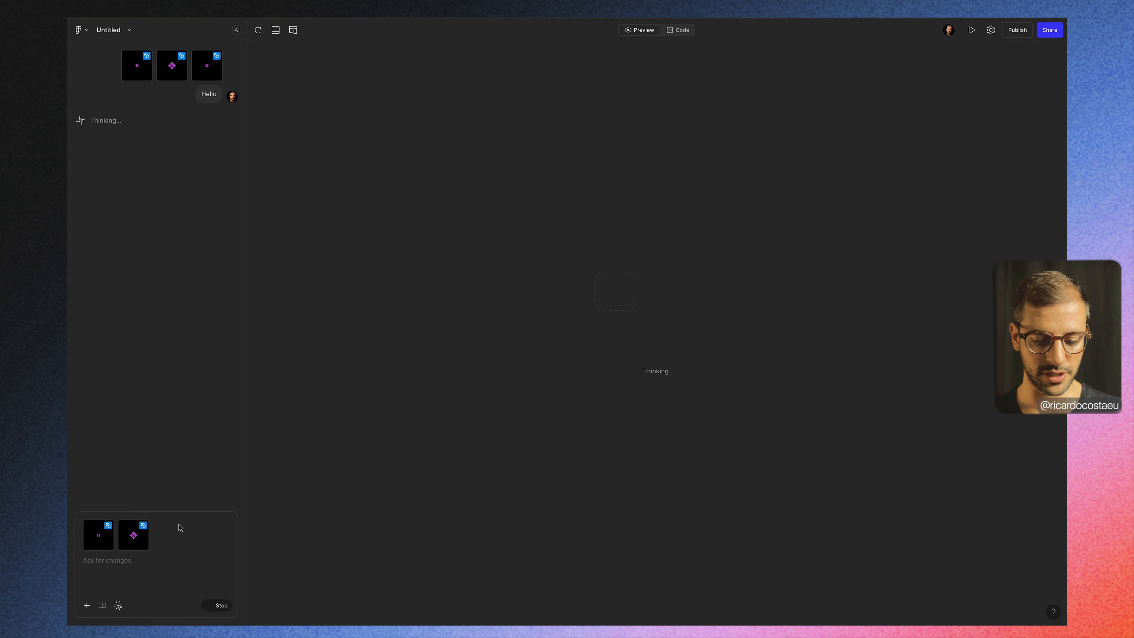
left_click(122, 559)
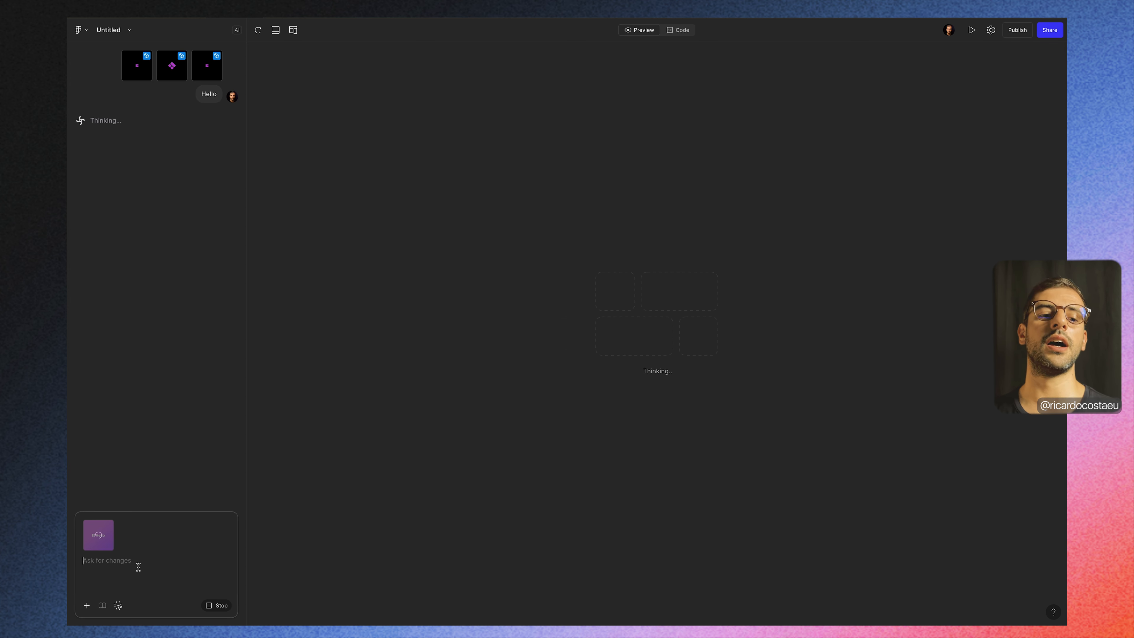
mouse_move(107, 536)
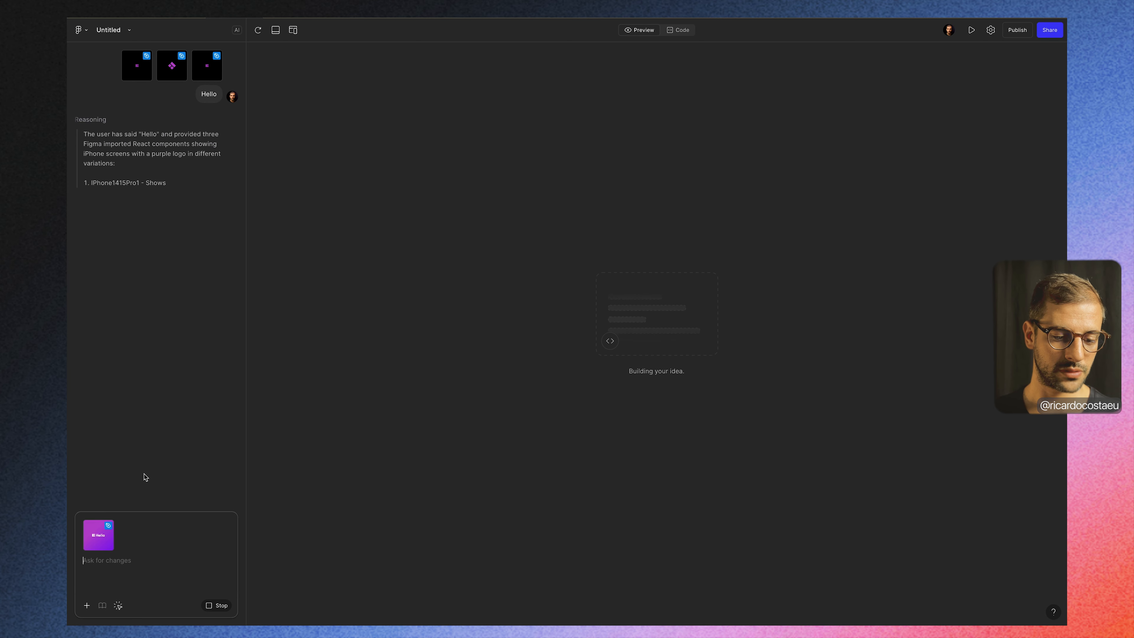
left_click(112, 522)
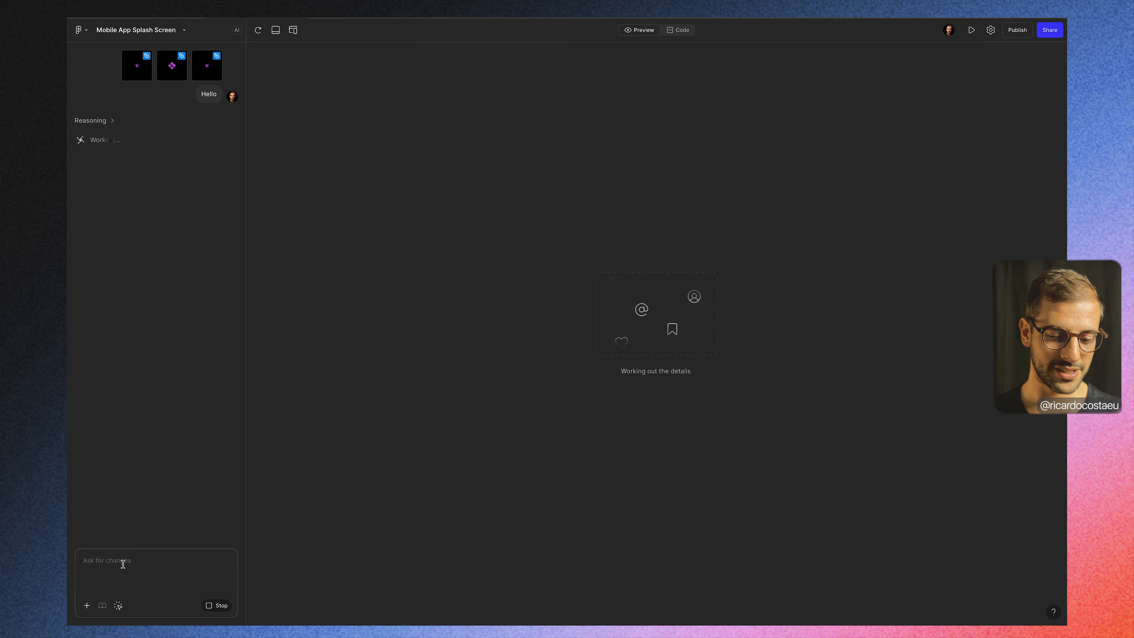
Step: Stop the "Hello" generation, clear the restored prompt text and attach the purple Hello frame as the third frame
left_click(209, 607)
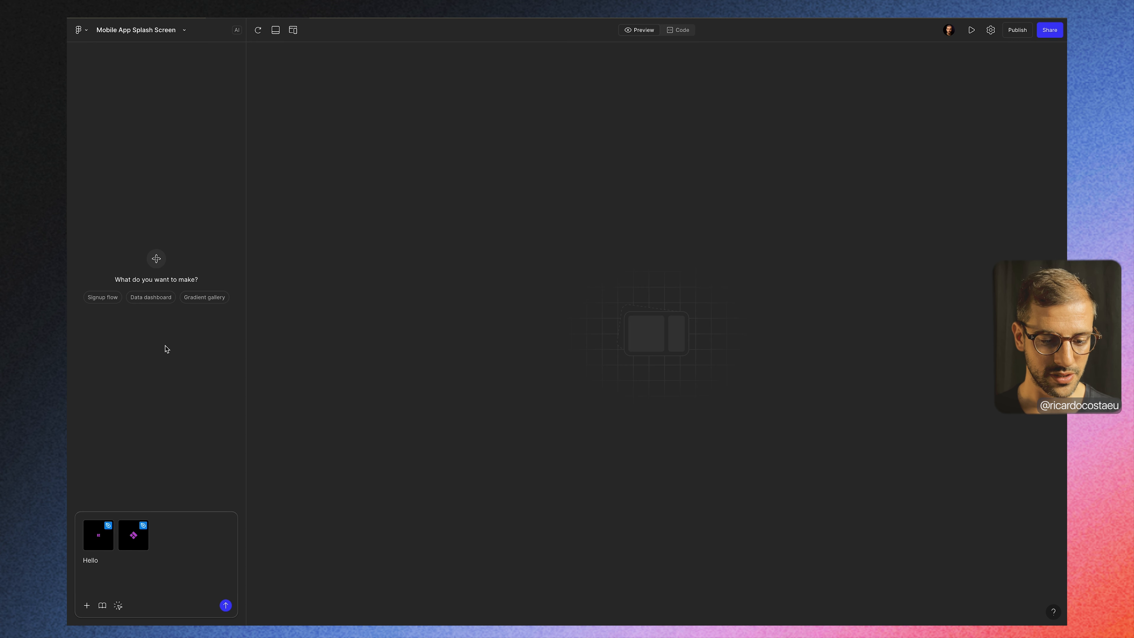
mouse_move(147, 525)
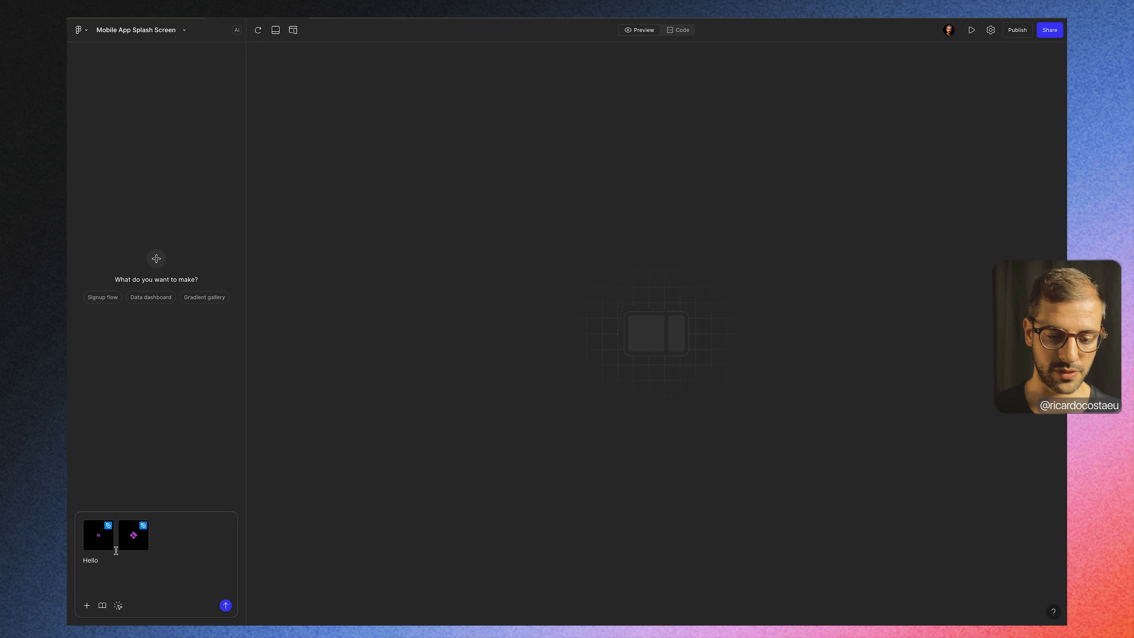
key("BackSpace")
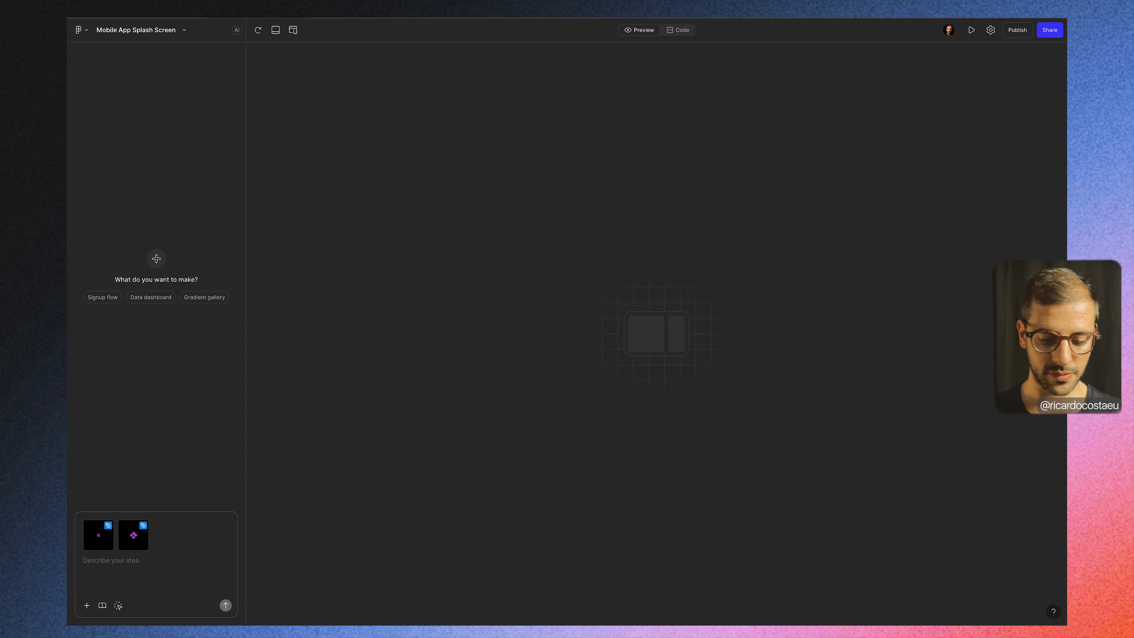
key("ctrl+v")
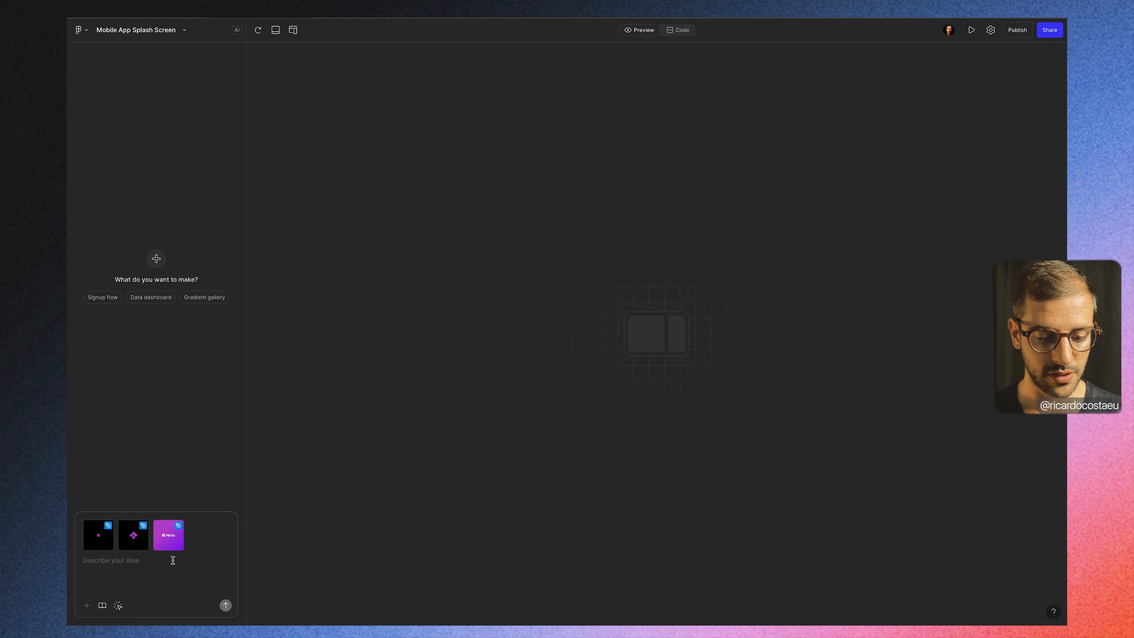
type("asd")
key("BackSpace")
key("BackSpace")
key("BackSpace")
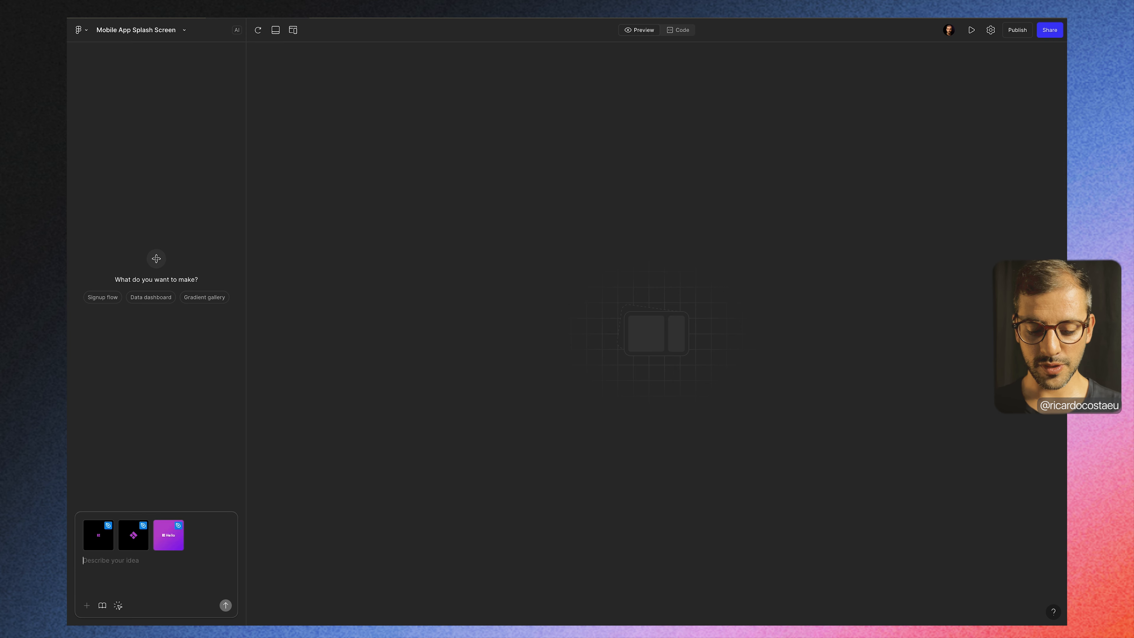
Step: Prompt Make to animate the frames: logo rotating and zooming on black, smart-animating to the gradient, with "Hello" appearing left to right behind the icon
type("Animate these frames for a splash screen animation.")
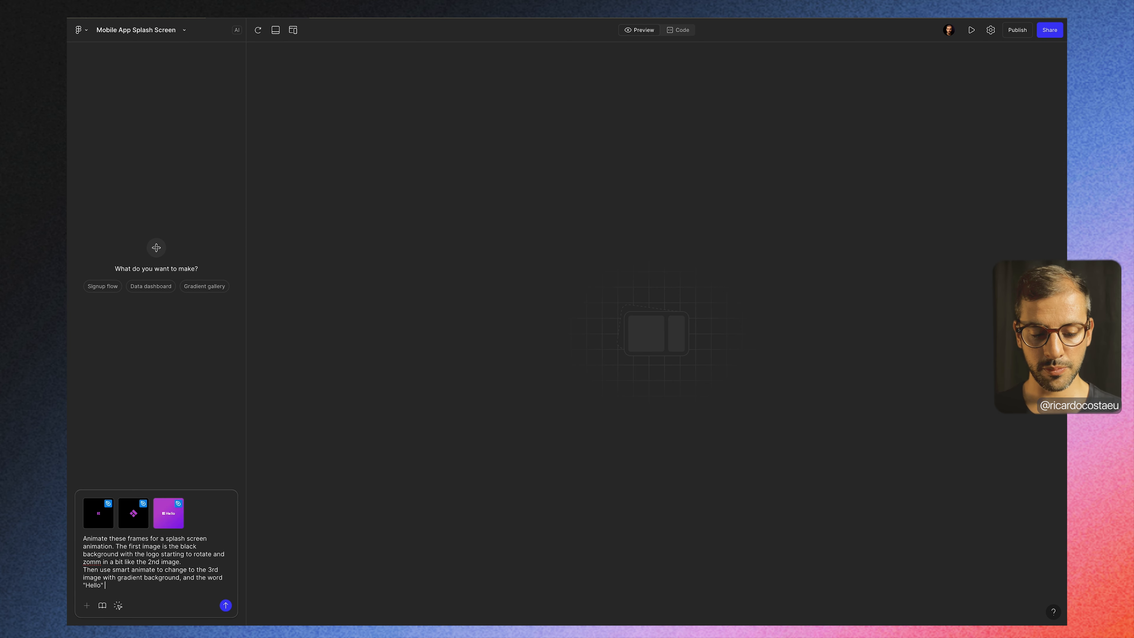
type("appears from left to right in the back of the ic")
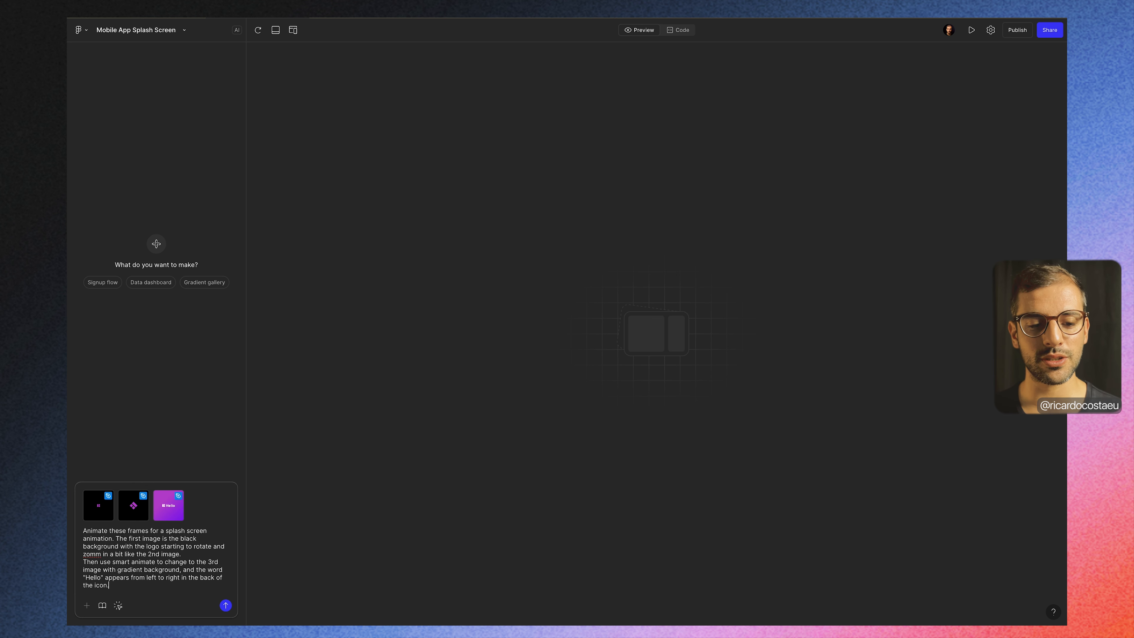
type("on.")
key("Return")
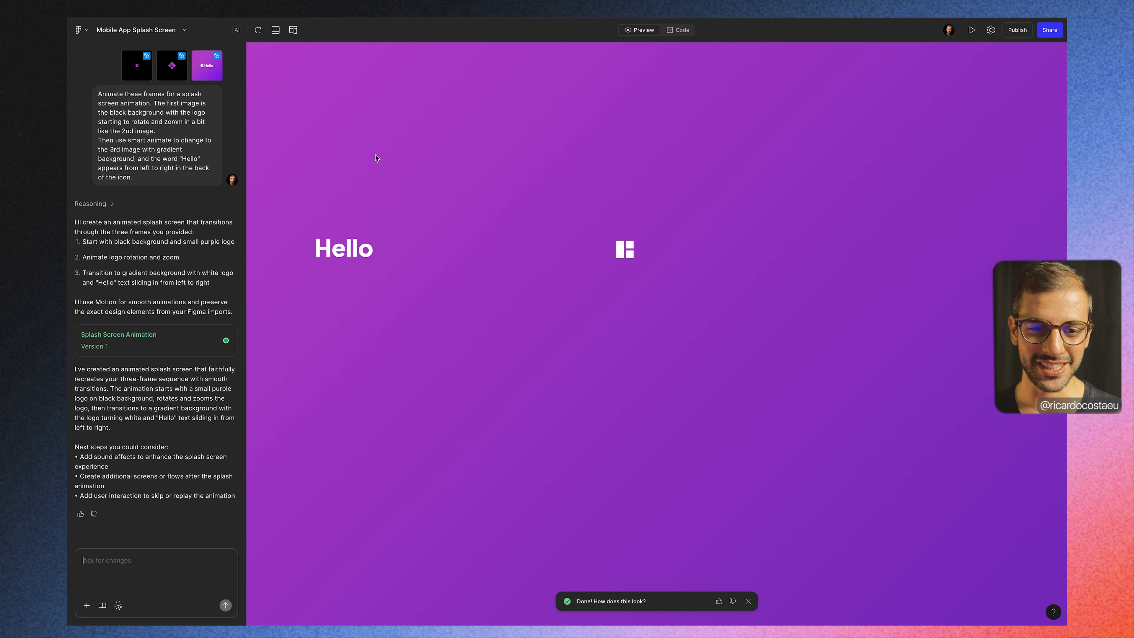
Step: Dismiss the feedback notice and replay the splash animation in an iPhone 16 device preview with the console open
left_click(258, 31)
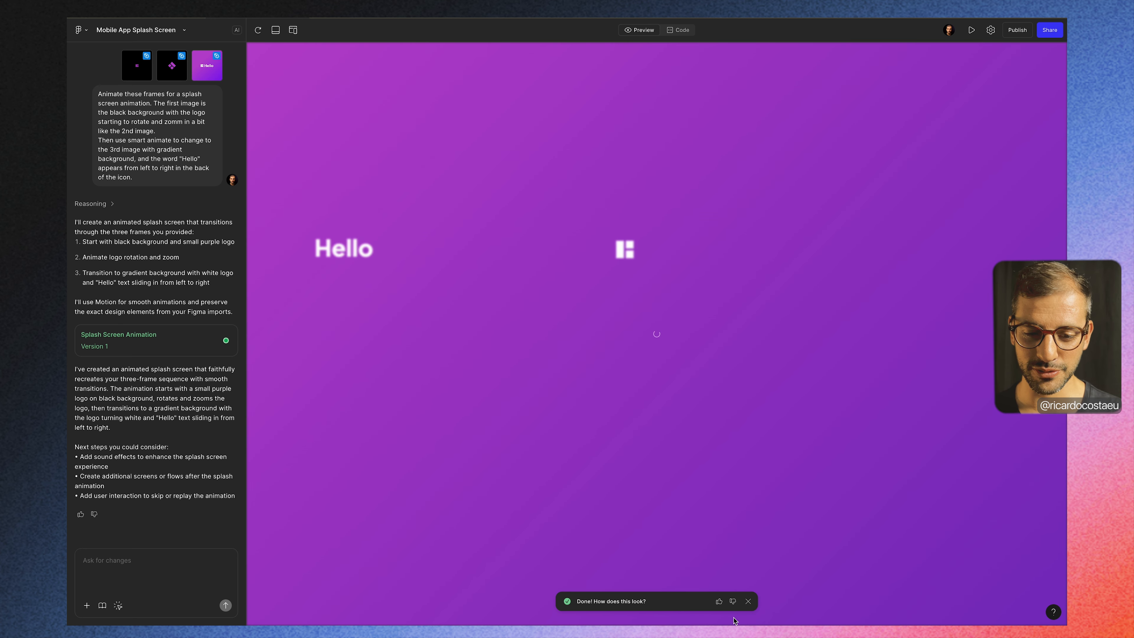
left_click(748, 602)
left_click(117, 560)
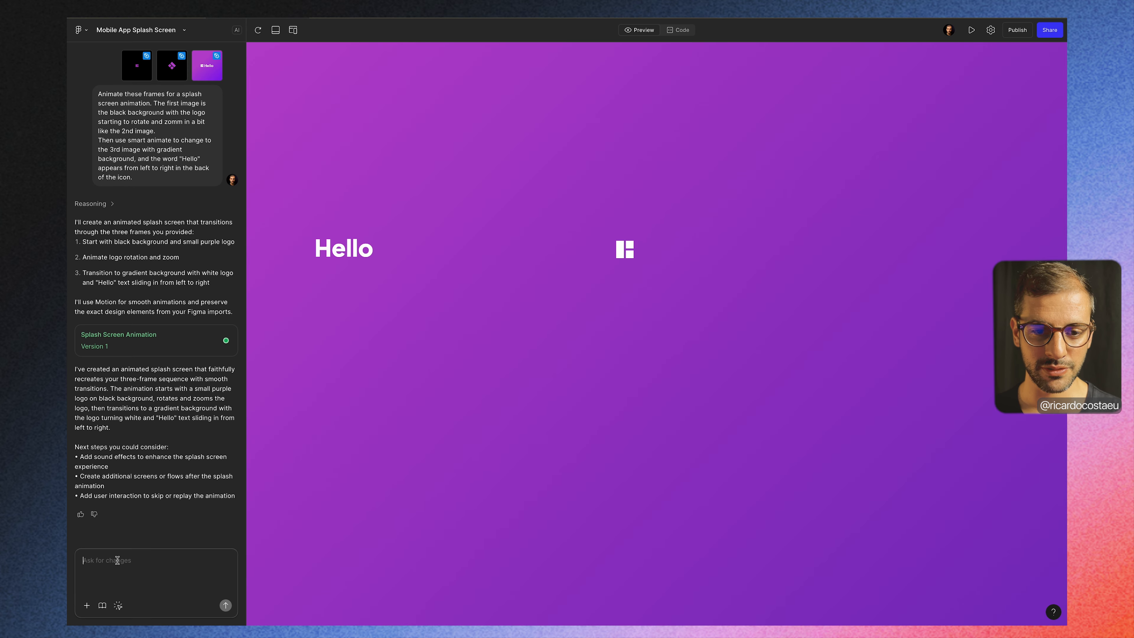
left_click(275, 30)
left_click(293, 30)
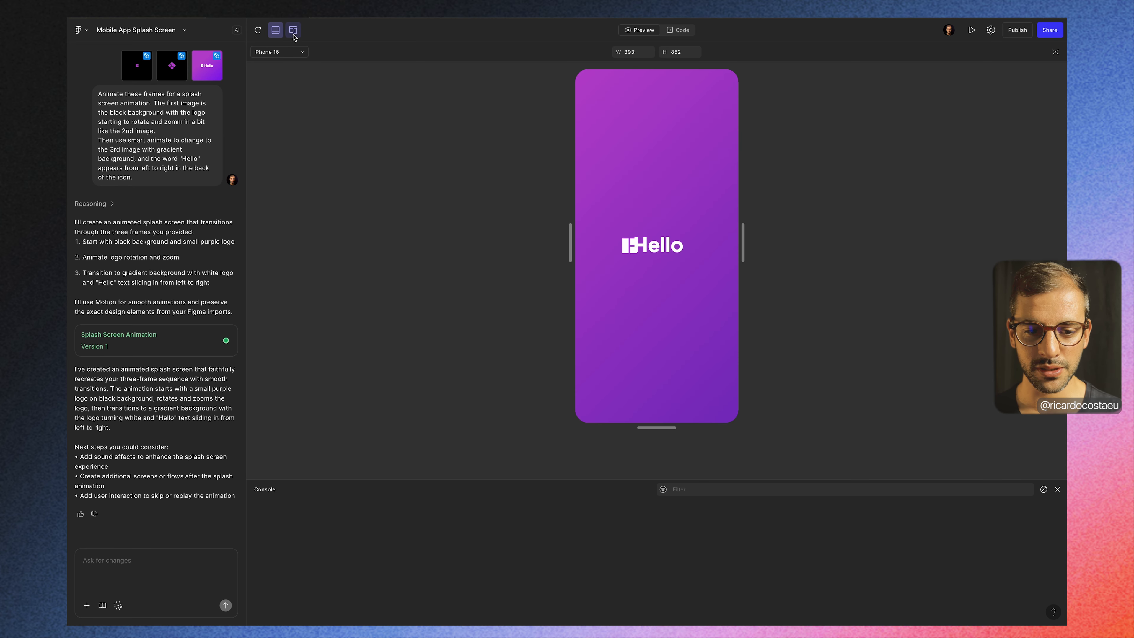
left_click(265, 33)
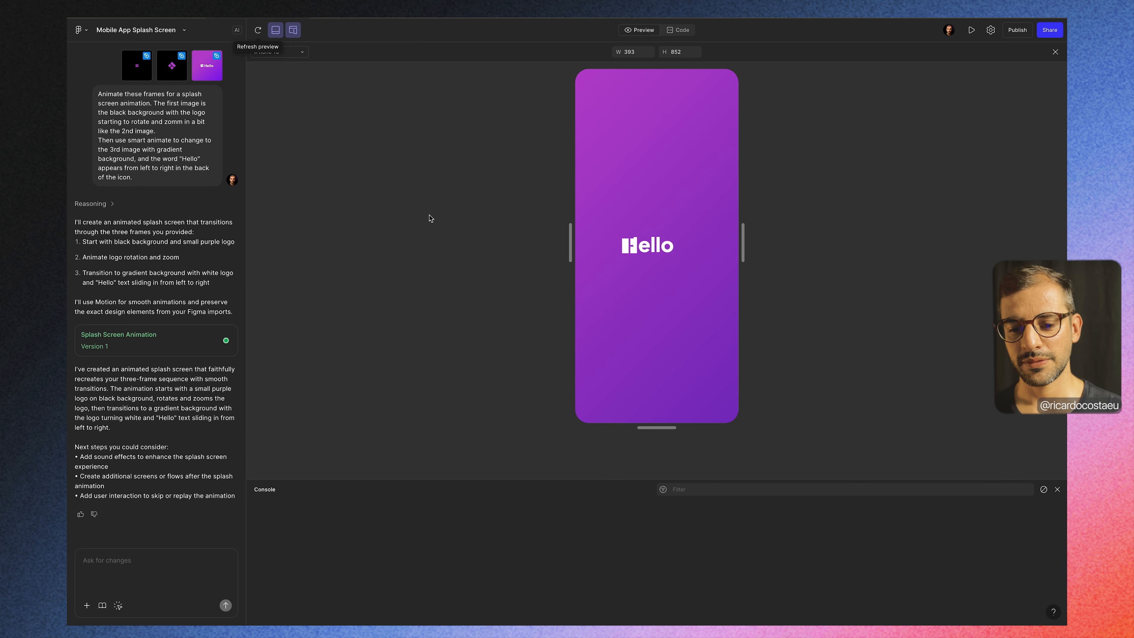
Step: Ask Make to fade the black background smoothly to the gradient while the colored logo rotates and turns white and the word appears
left_click(132, 561)
type("Not")
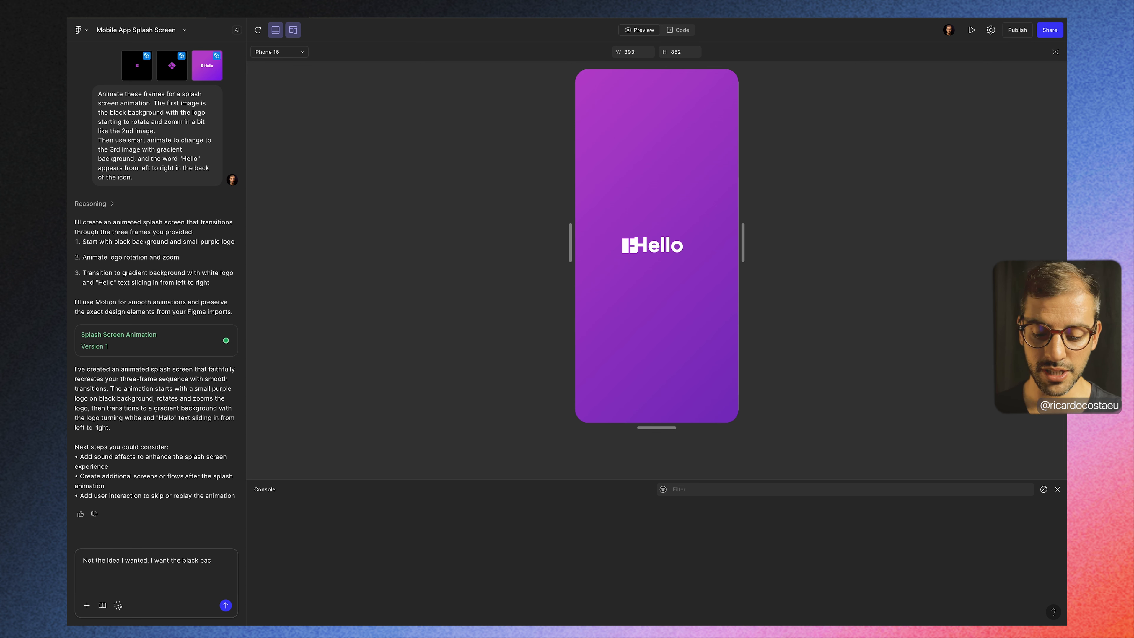
type("kground to smothly fade to gradient background. THe main logo in color rotates and turns white and the word appears")
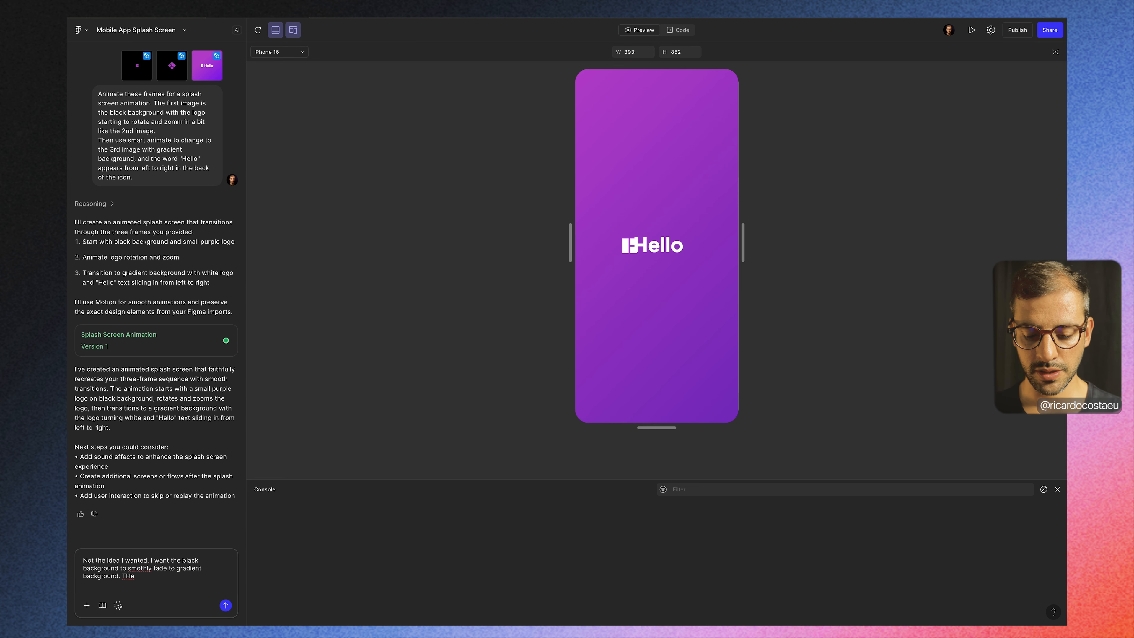
key("Return")
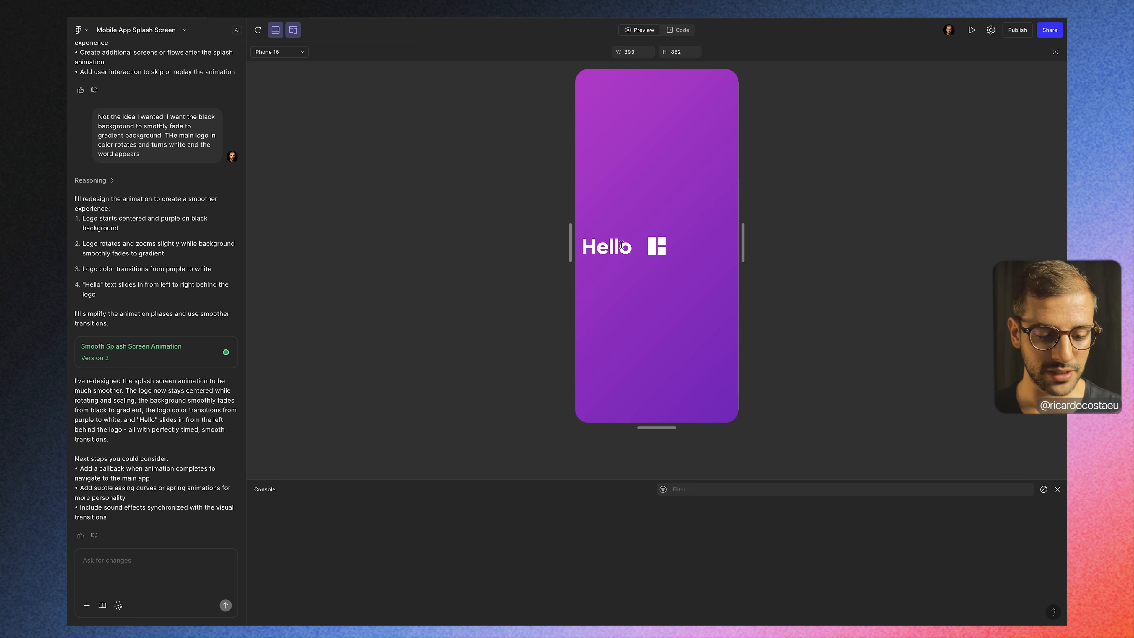
Step: Target the Hello text in the preview and send "In the animation, this word appers from the center to right of the main logo"
left_click(120, 606)
left_click(617, 253)
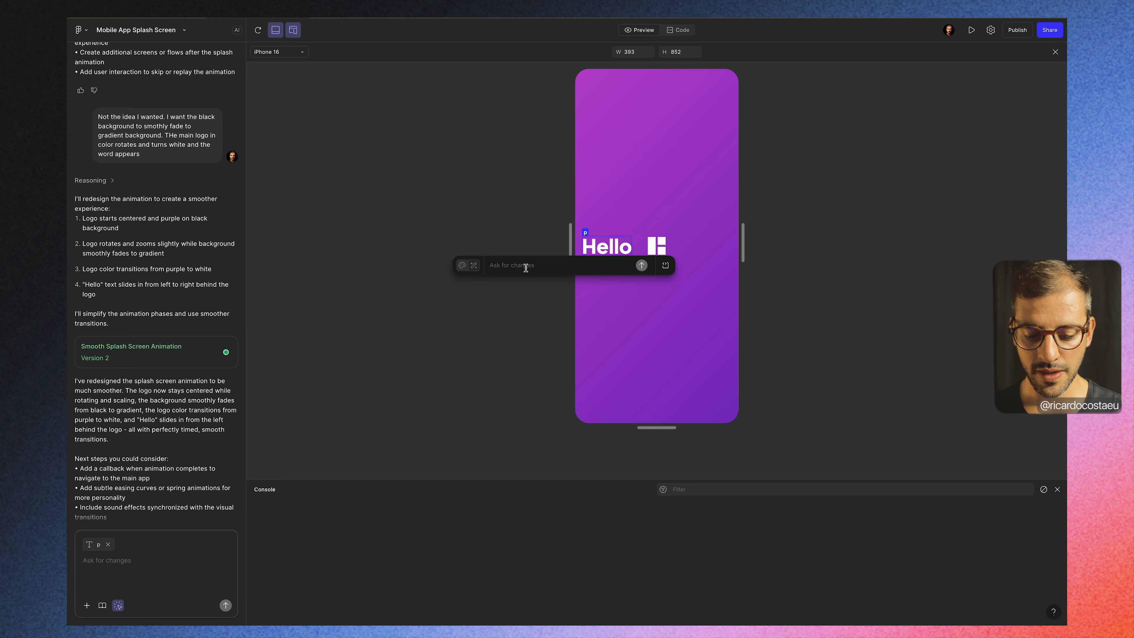
type("In")
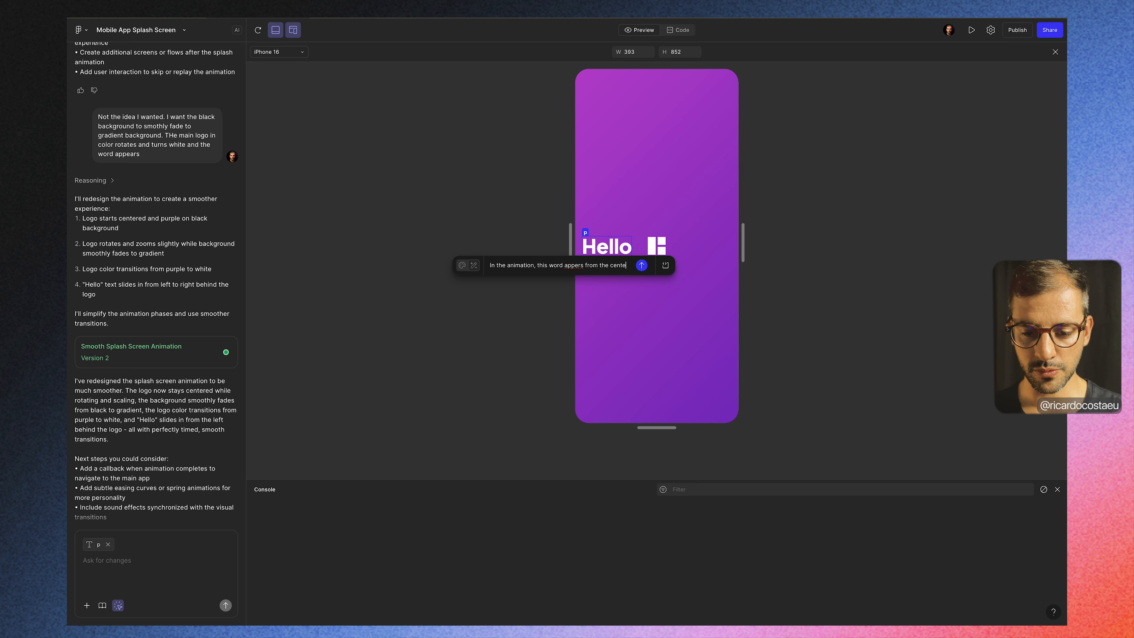
type("r to right of the main logo")
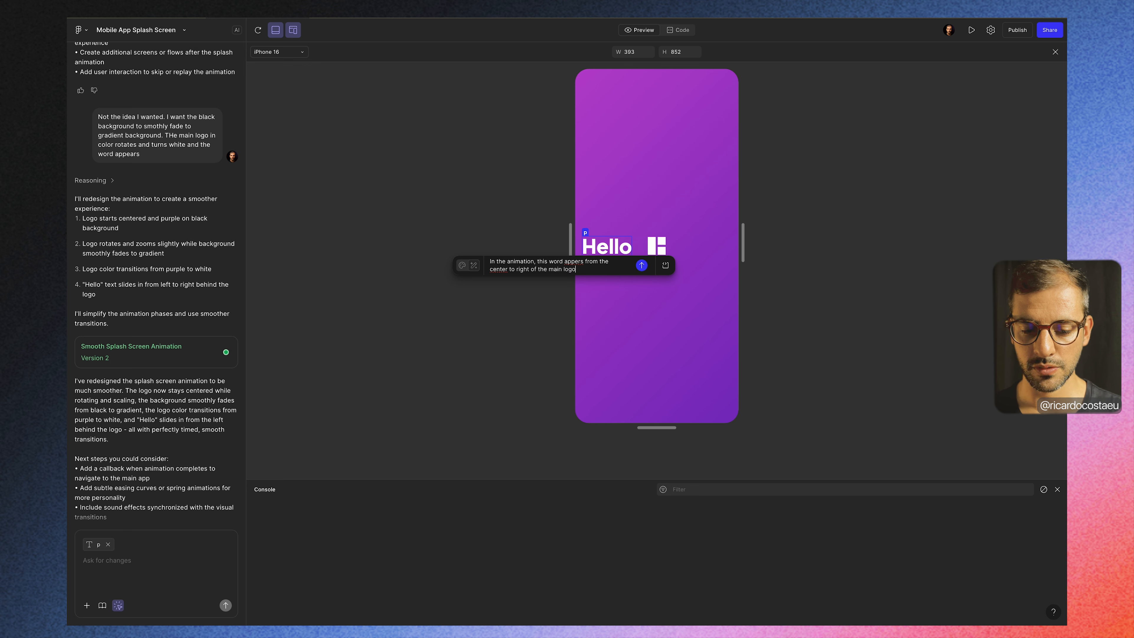
key("Return")
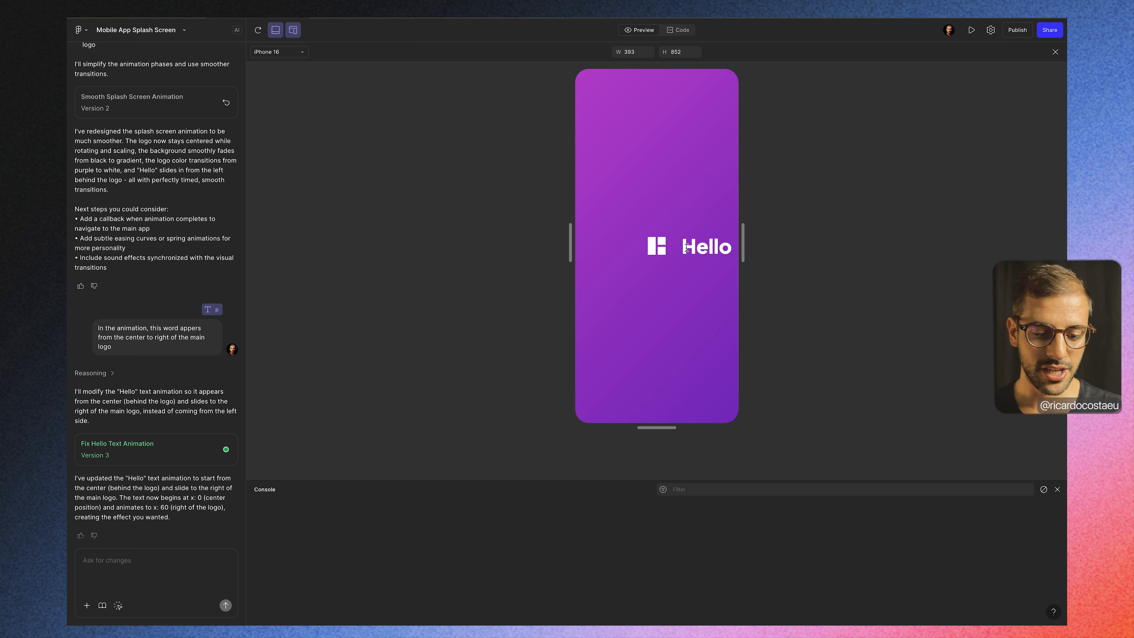
left_click(118, 606)
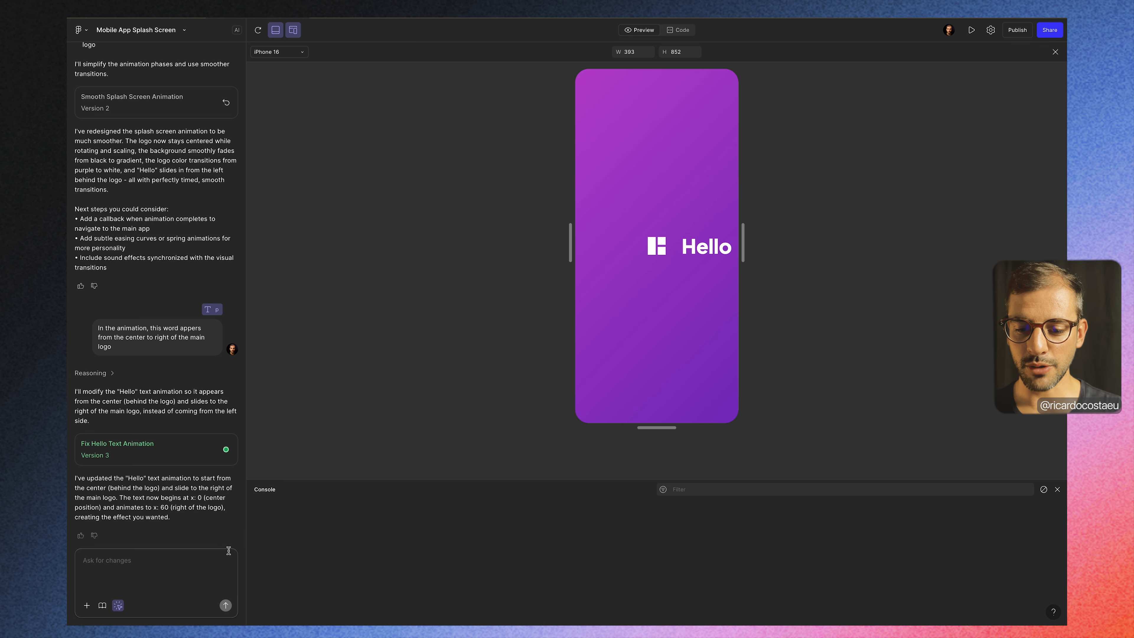
left_click(657, 257)
left_click(664, 251)
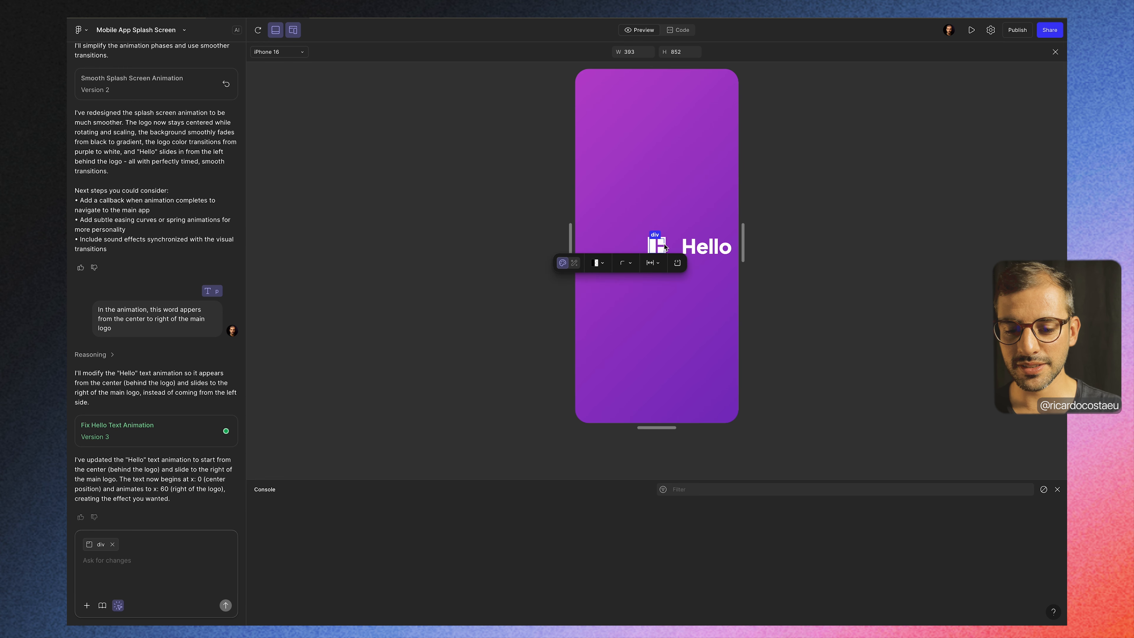
left_click(663, 248)
Step: Send "Logo and Hello word in the gradient background should be center aligned" and replay the updated splash animation
left_click(109, 564)
type("Logo and Hello word in the gradient background should be center aligned")
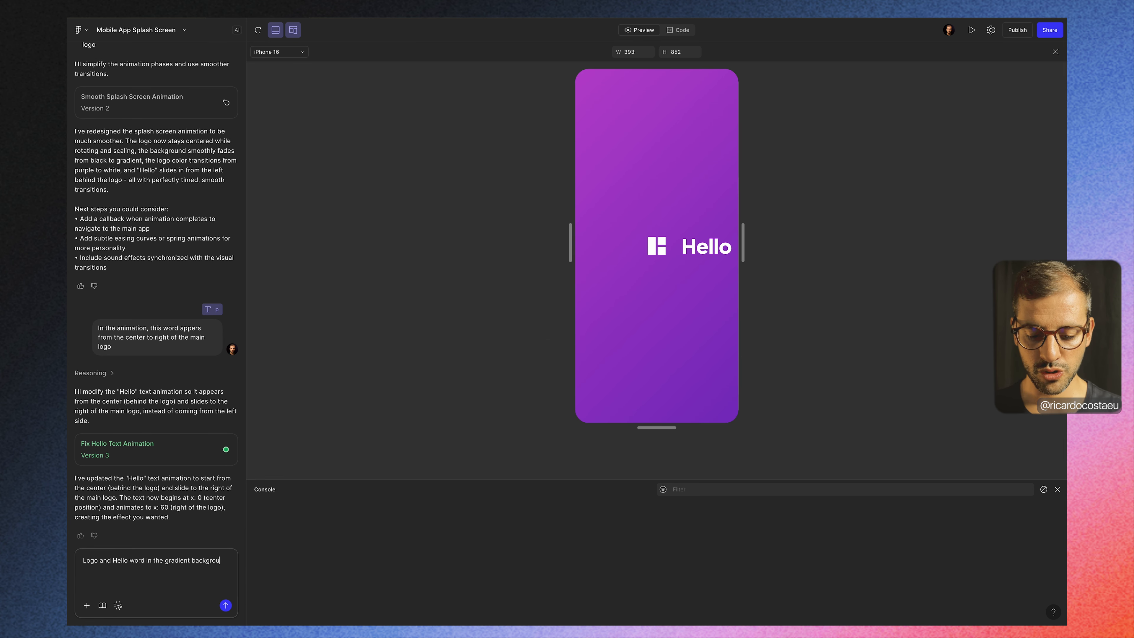
key("Return")
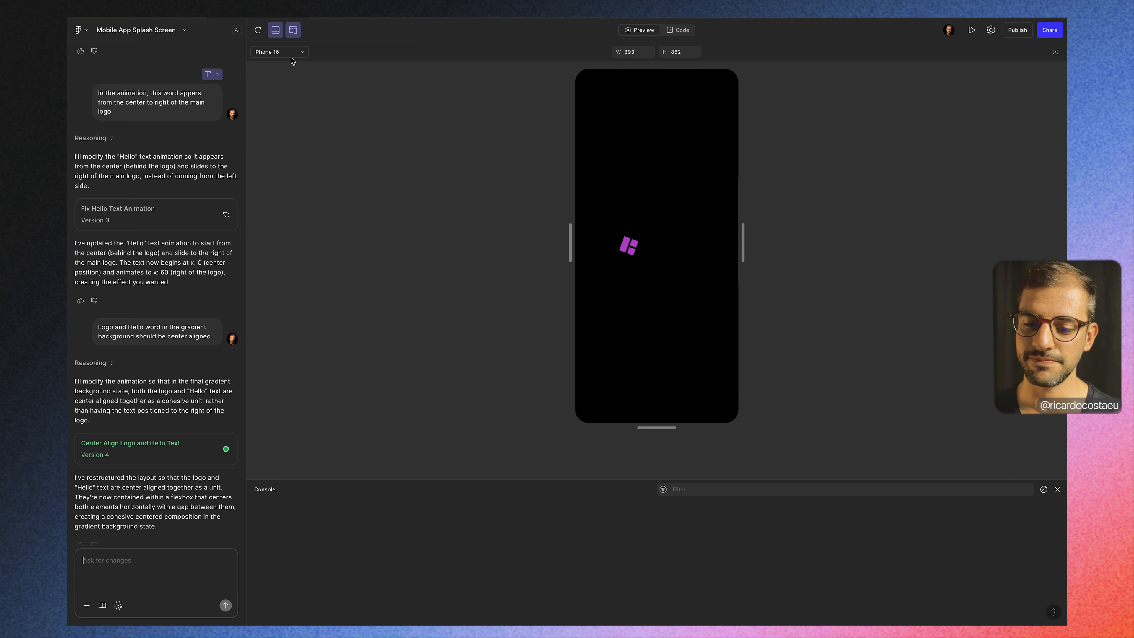
left_click(258, 31)
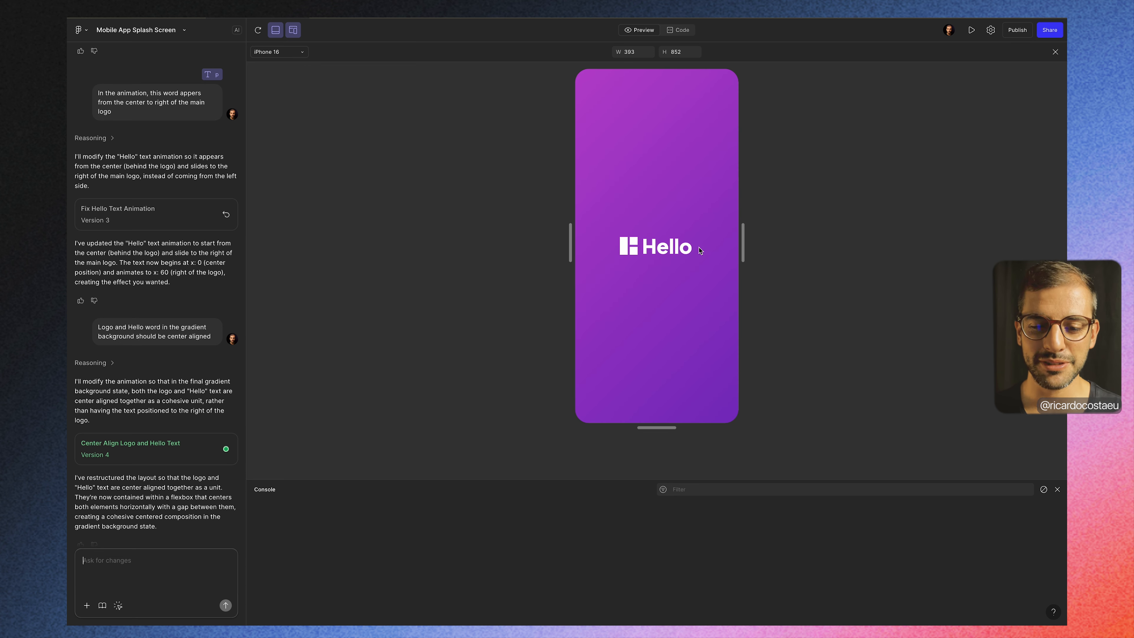
left_click(257, 26)
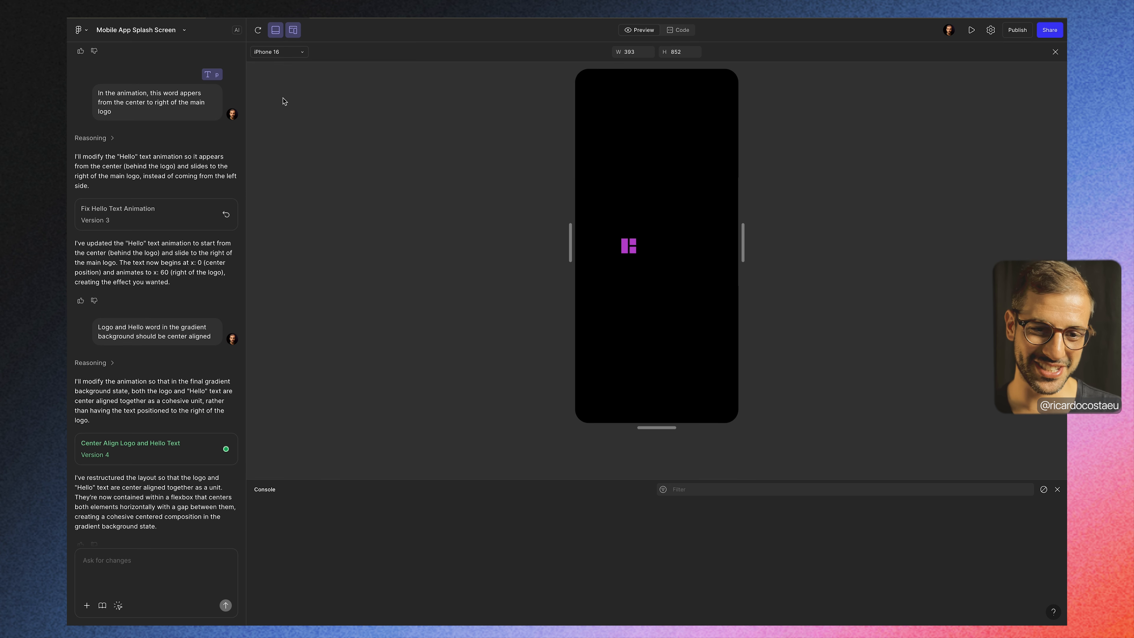
Step: Return to the YT Tutorials project and create a new Figma Make file
left_click(299, 17)
left_click(77, 17)
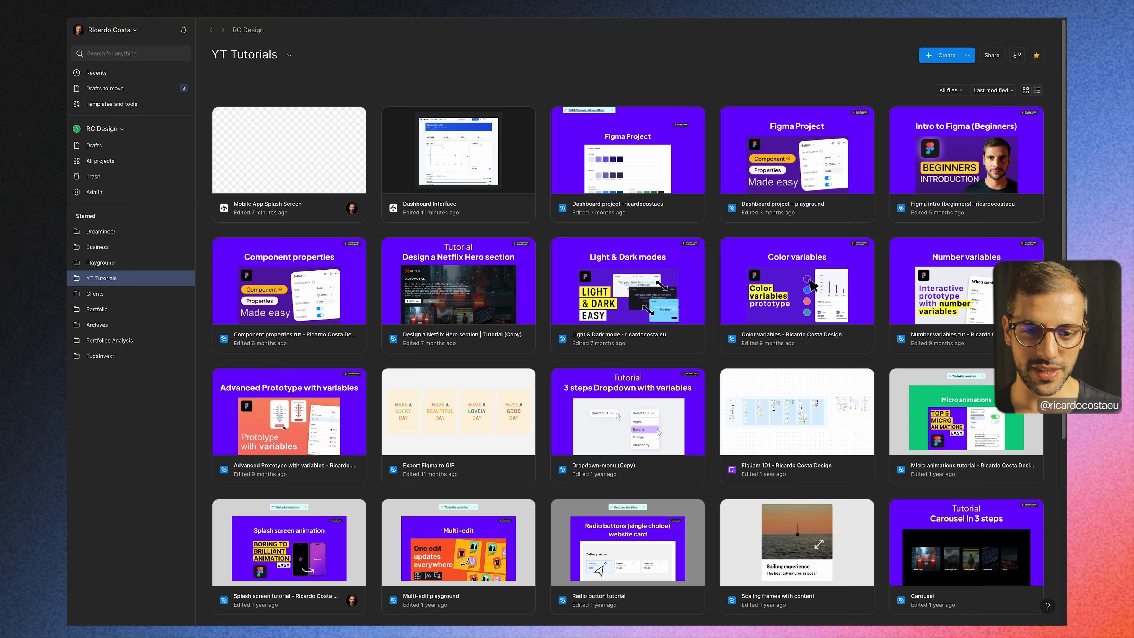
left_click(968, 56)
left_click(962, 177)
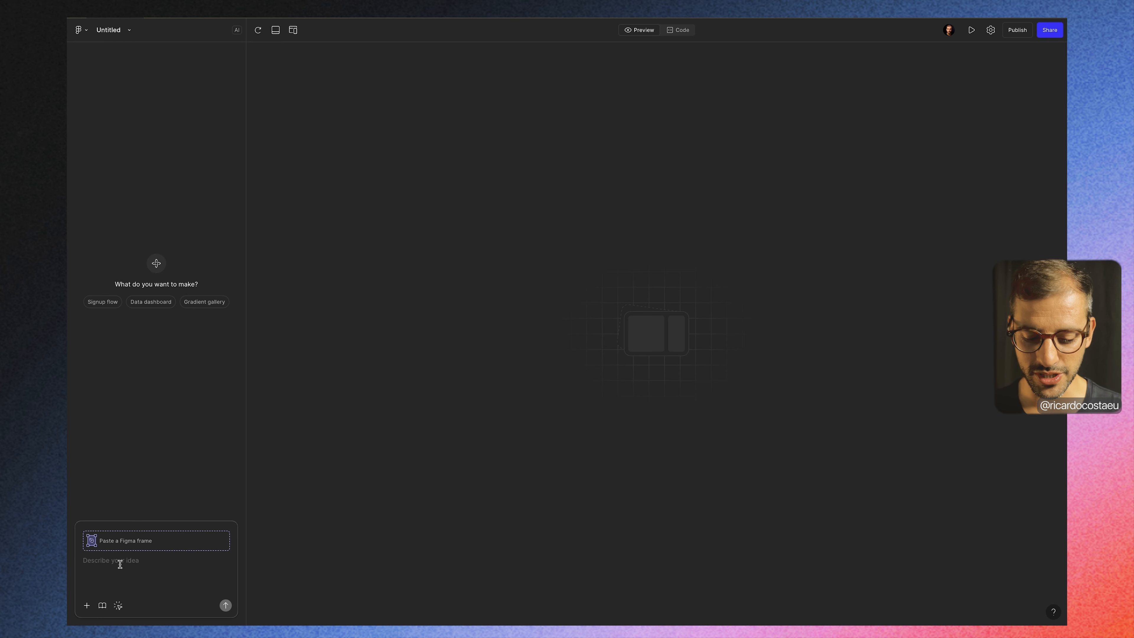
Step: Send the prompt "Create a simple modern calculator with basic operations to calculate results" and review the feature list in the reply
type("Create a simple modern calculator with basic operations to calculate results")
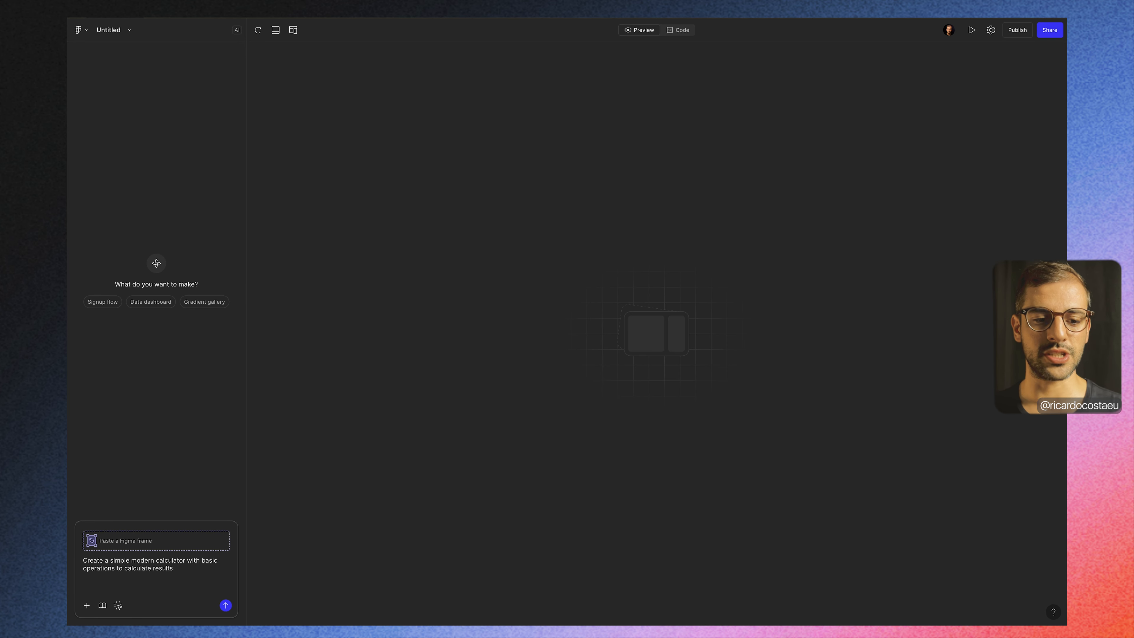
key("Return")
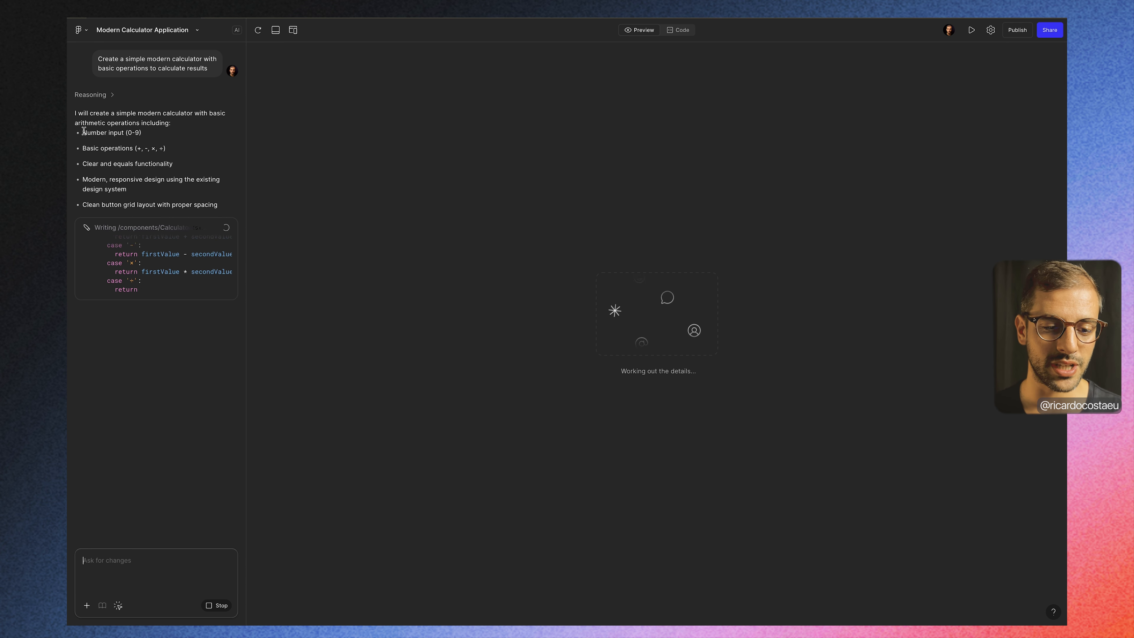
left_click_drag(83, 131, 157, 175)
left_click(157, 176)
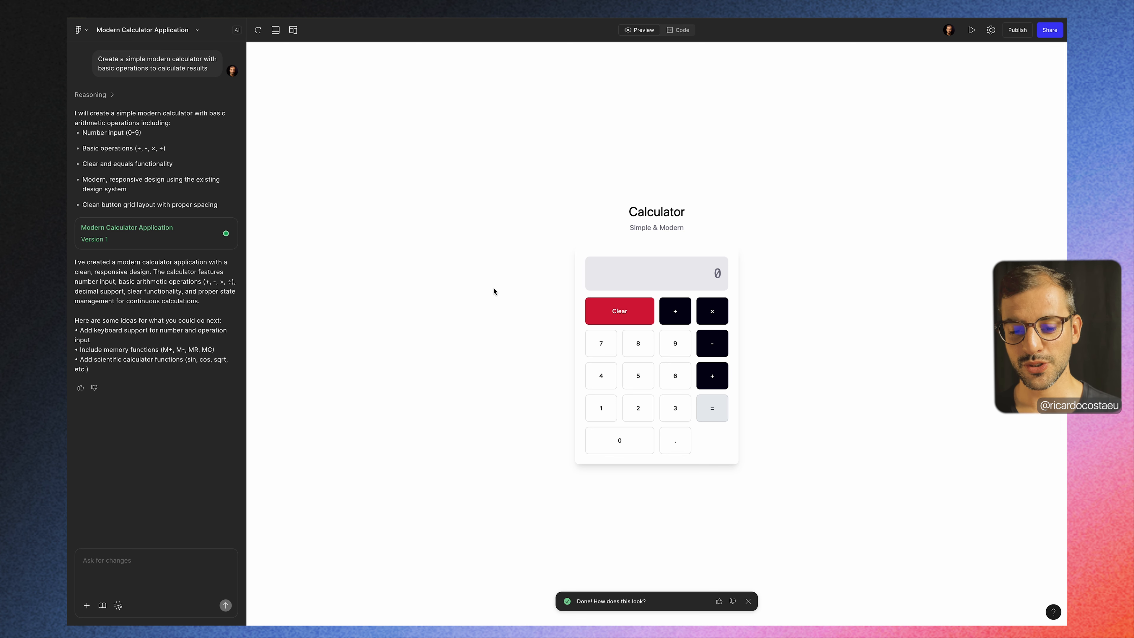
Step: Test the generated calculator by adding 5 and 5, and adding 8 to the sum
left_click(634, 379)
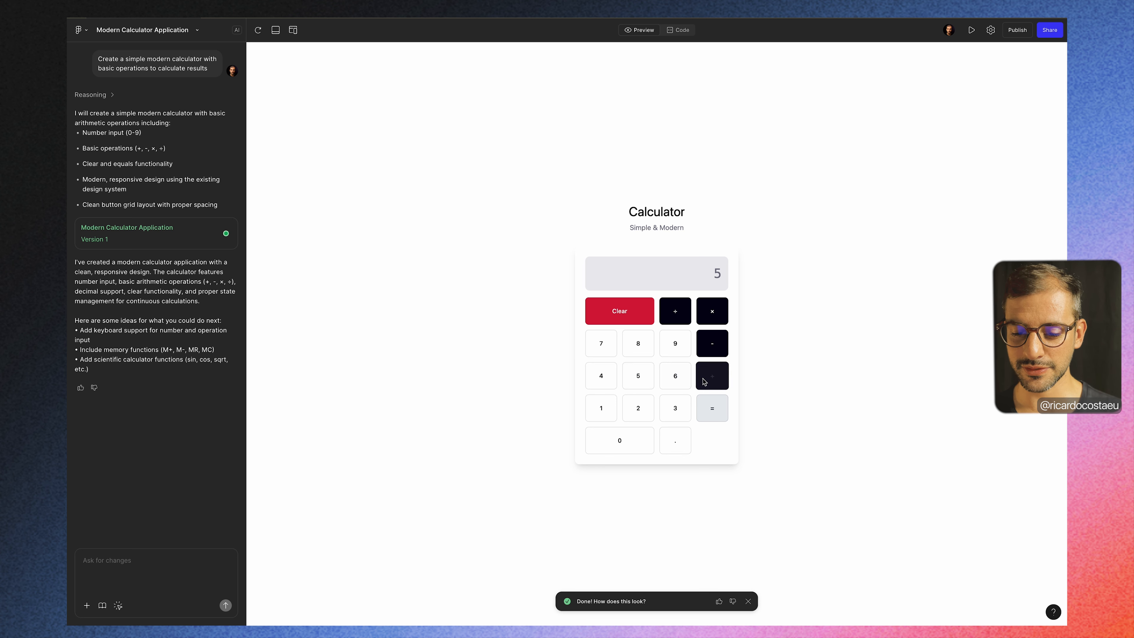
left_click(711, 410)
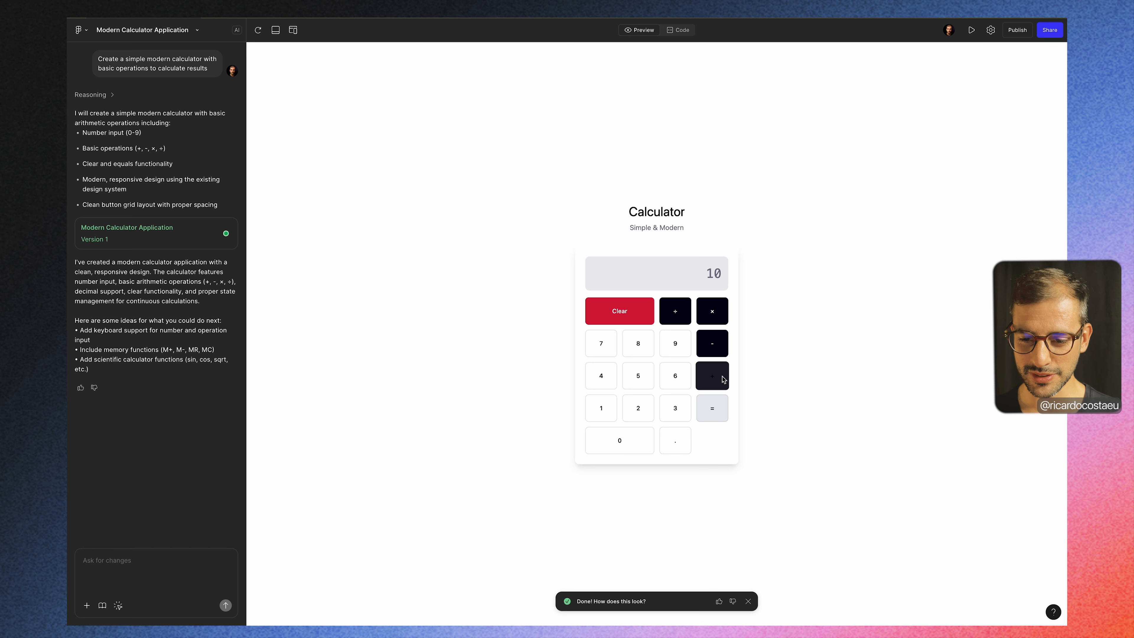
left_click(639, 347)
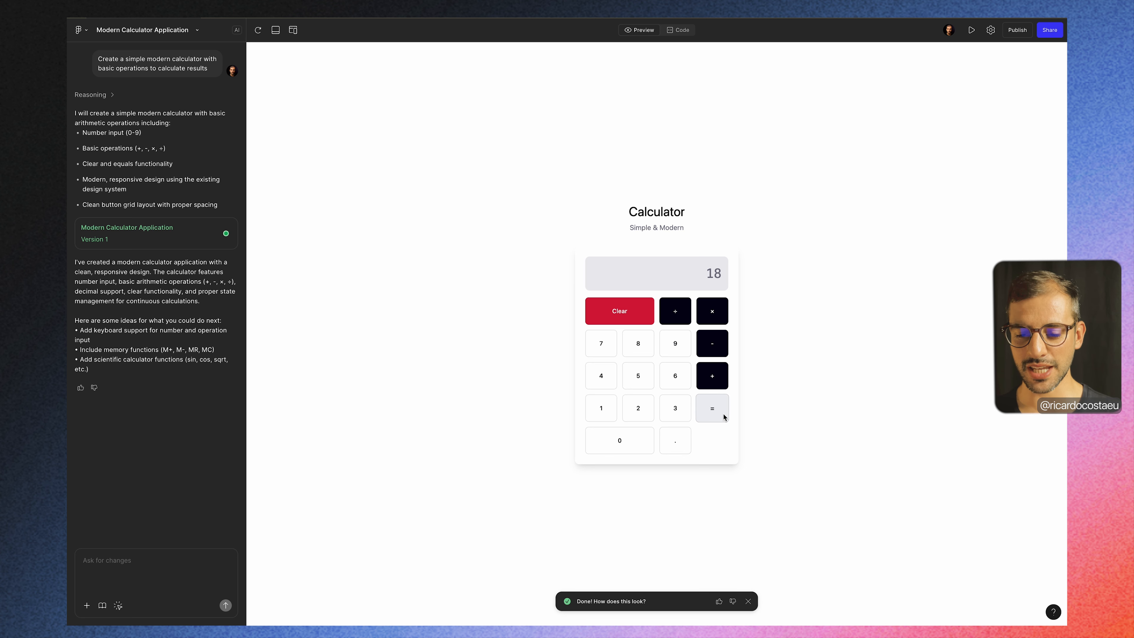